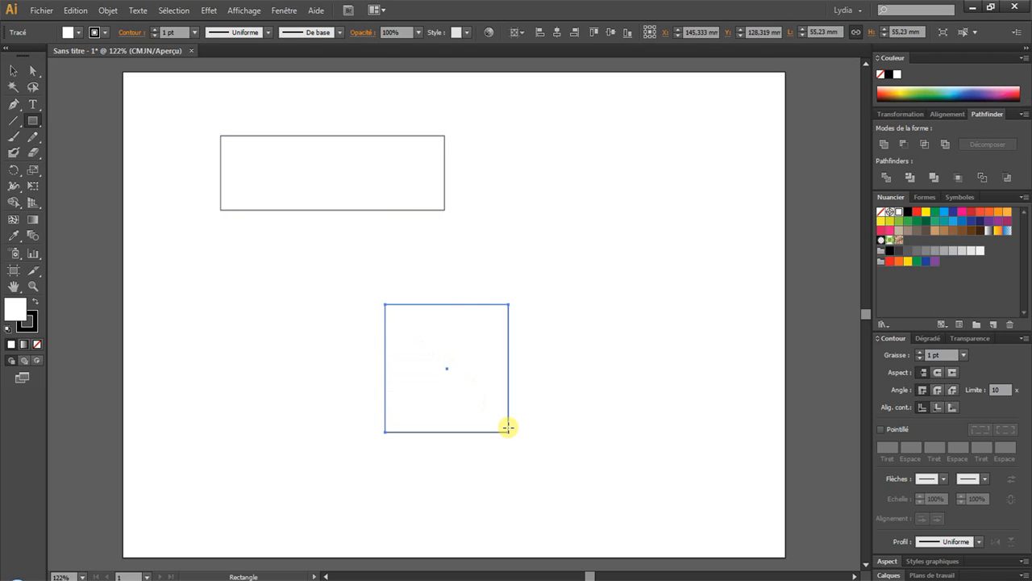
Delete the rectangle and the square from the artboard
{"action": "left_click", "coordinate": [12, 70]}
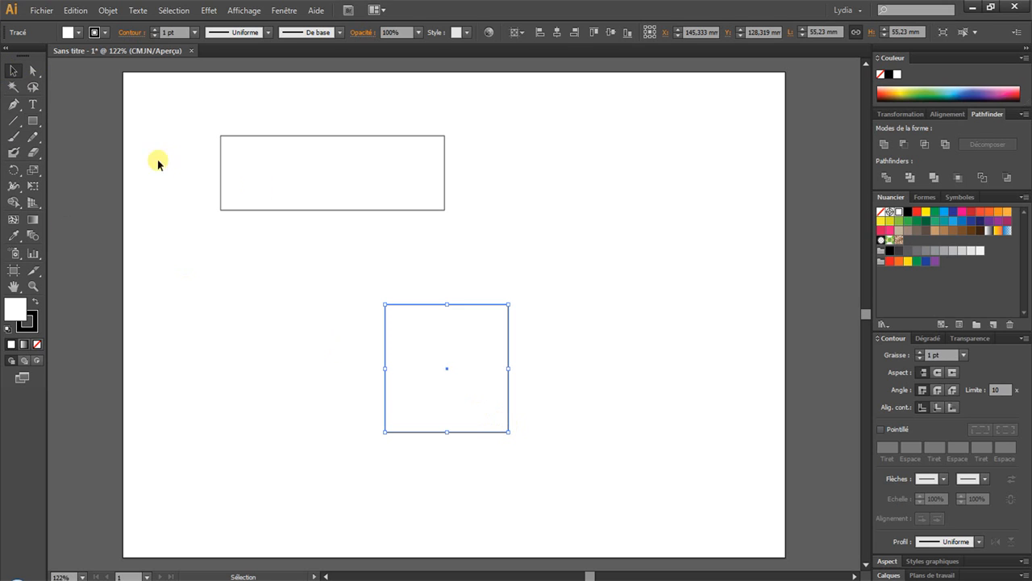
{"action": "left_click_drag", "start_coordinate": [179, 115], "coordinate": [685, 491]}
{"action": "key", "text": "Delete"}
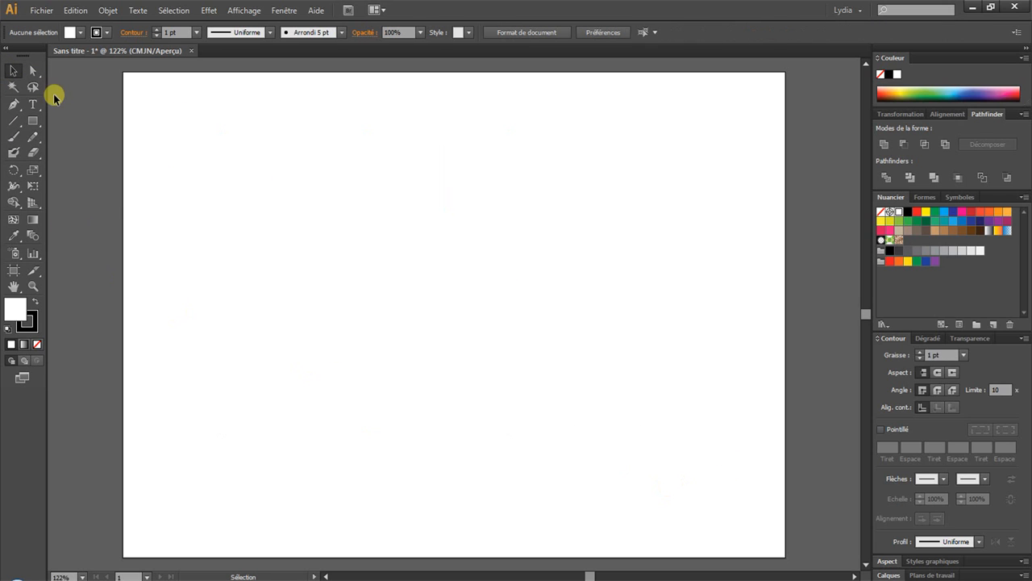
Draw a rounded rectangle about 137 × 33 mm and, below it, a rounded square about 65 mm wide
{"action": "left_click_drag", "start_coordinate": [39, 117], "coordinate": [99, 136]}
{"action": "left_click_drag", "start_coordinate": [220, 127], "coordinate": [527, 204]}
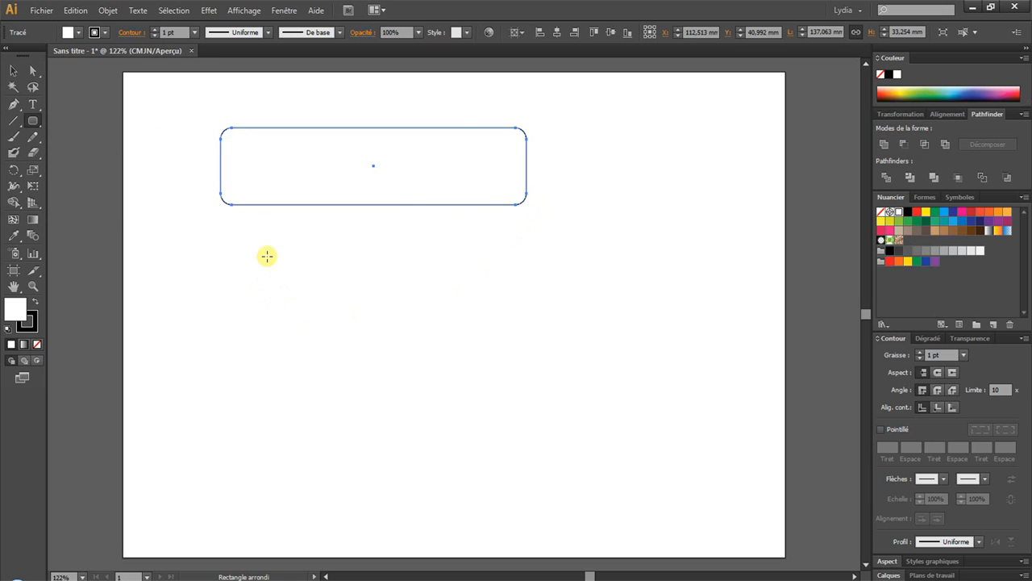
{"action": "left_click_drag", "start_coordinate": [267, 256], "coordinate": [412, 389]}
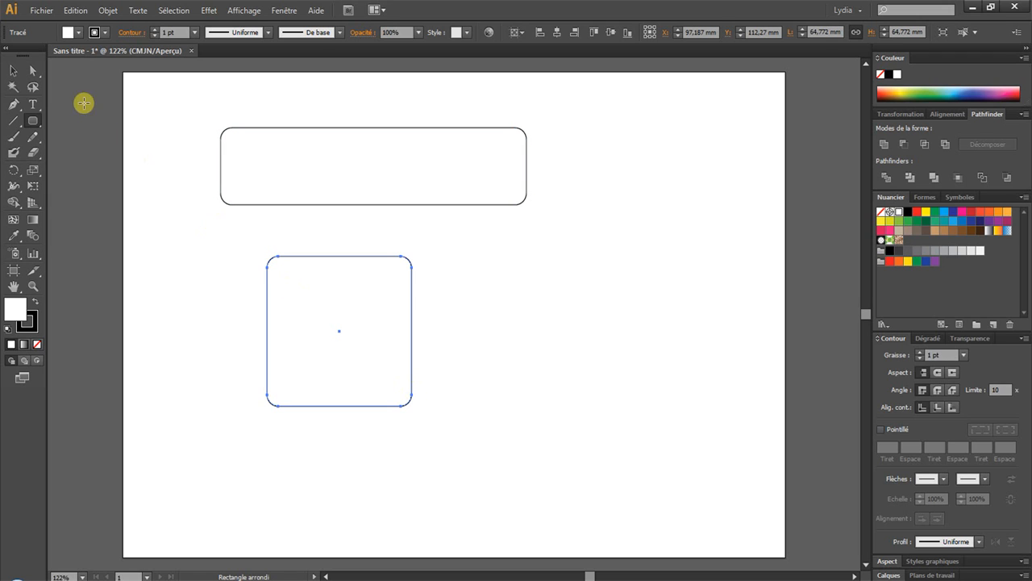
Delete both rounded shapes together
{"action": "left_click", "coordinate": [13, 70]}
{"action": "left_click_drag", "start_coordinate": [174, 115], "coordinate": [505, 430]}
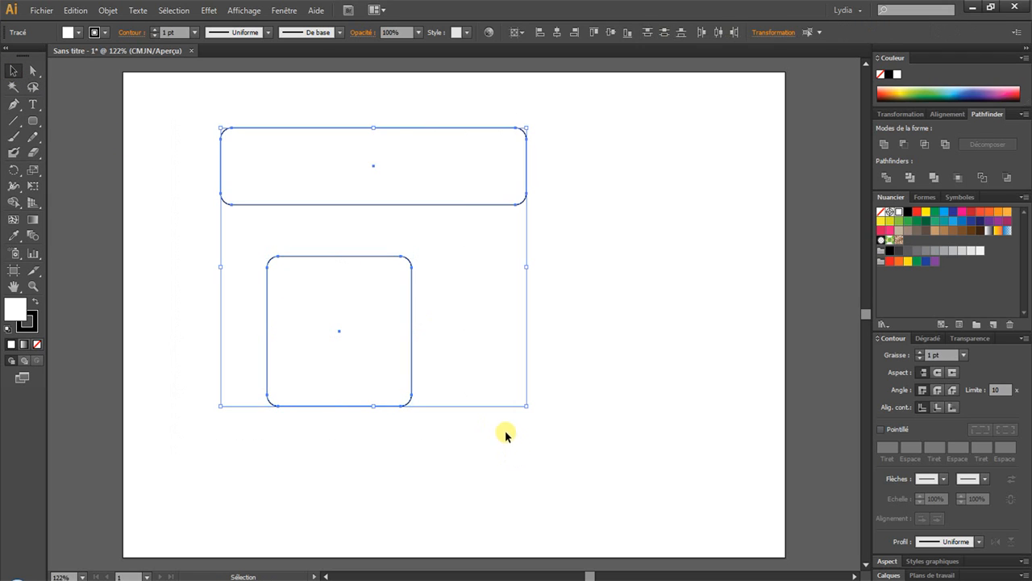
{"action": "key", "text": "Delete"}
Draw an ellipse about 145 × 40 mm near the artboard's upper edge and a circle about 84 mm in diameter below it
{"action": "left_click_drag", "start_coordinate": [21, 119], "coordinate": [90, 153]}
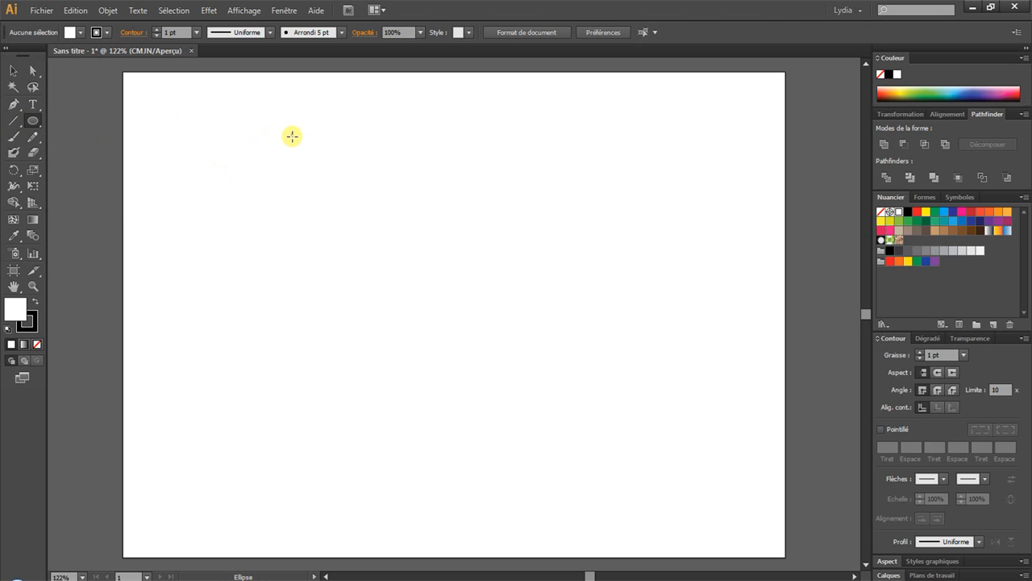
{"action": "left_click_drag", "start_coordinate": [292, 132], "coordinate": [616, 225]}
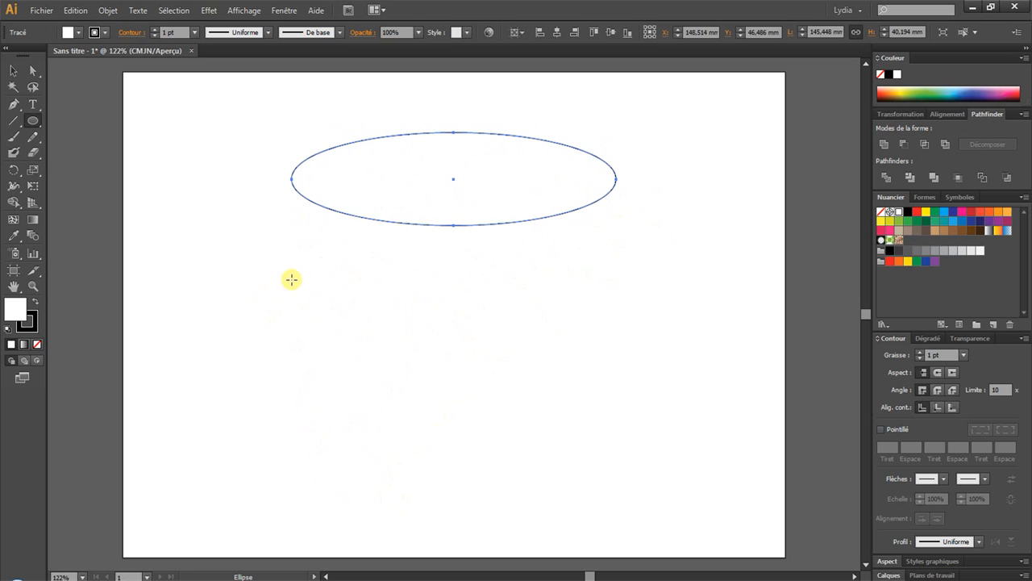
{"action": "mouse_move", "coordinate": [300, 276]}
{"action": "left_mouse_down"}
{"action": "mouse_move", "coordinate": [453, 425]}
{"action": "mouse_move", "coordinate": [583, 336]}
{"action": "mouse_move", "coordinate": [488, 383]}
{"action": "left_mouse_up"}
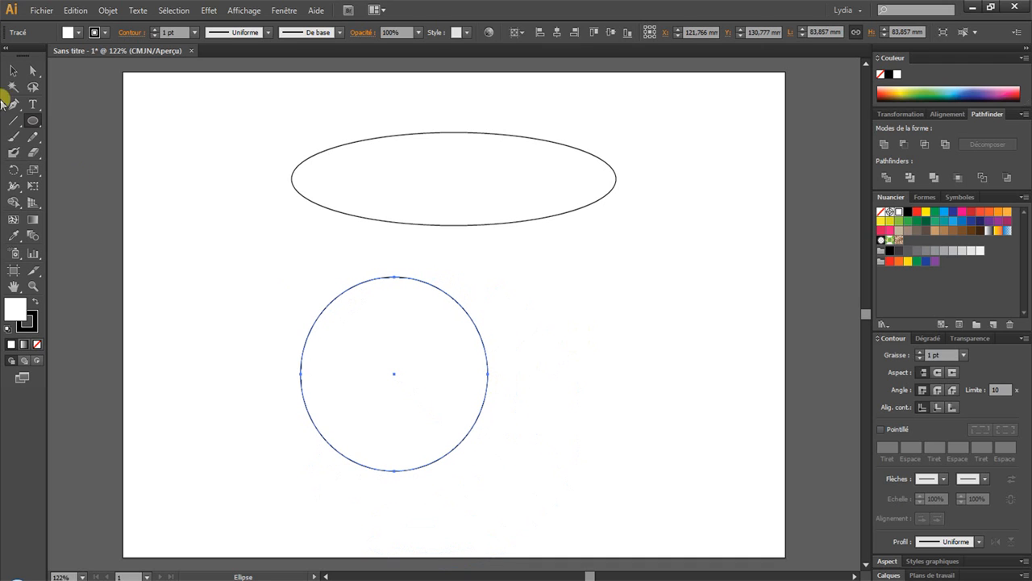
Delete the ellipse and the circle together
{"action": "left_click", "coordinate": [11, 71]}
{"action": "left_click_drag", "start_coordinate": [255, 108], "coordinate": [543, 467]}
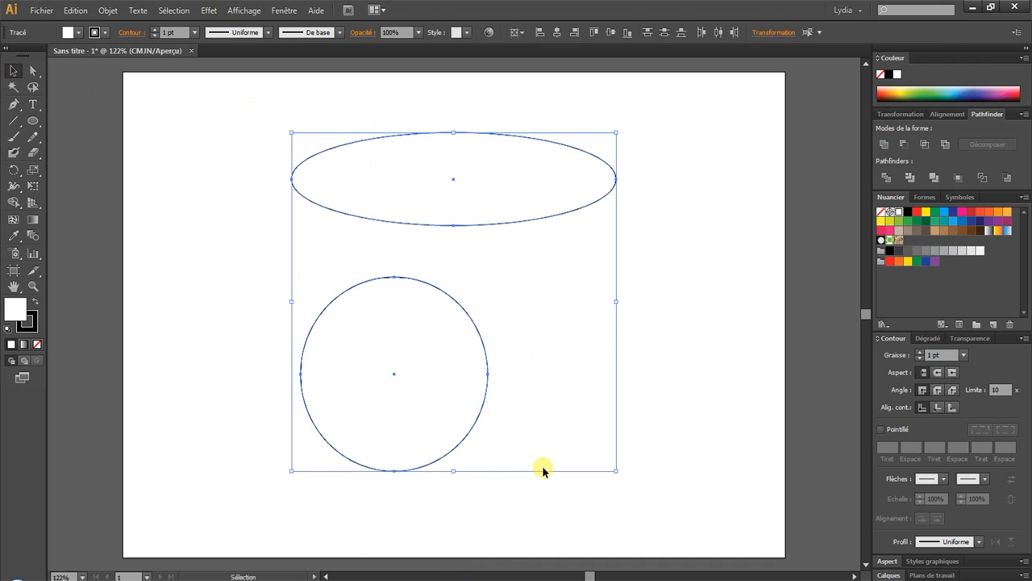
{"action": "key", "text": "Delete"}
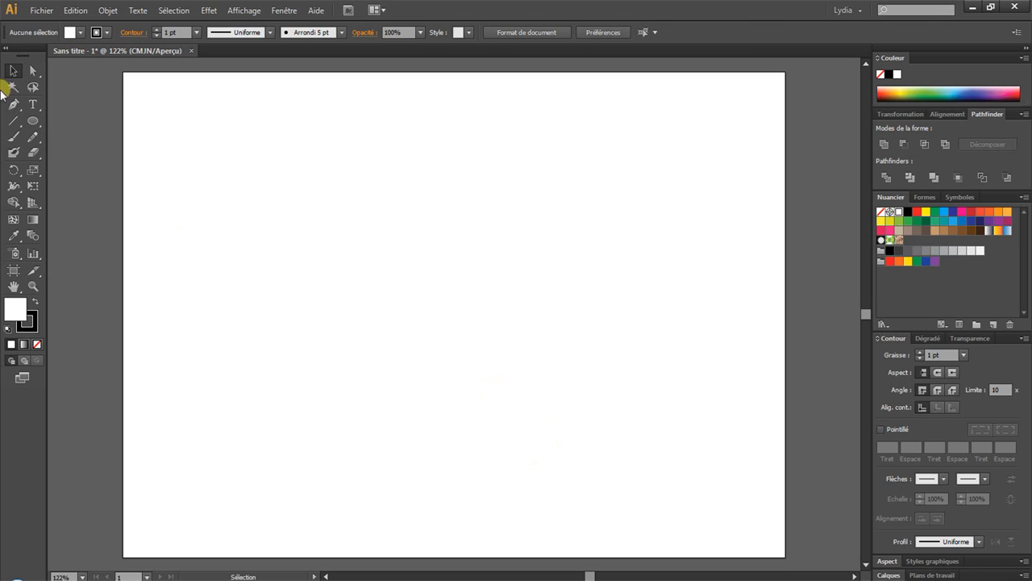
Draw a hexagon about 61 mm wide in the upper left of the artboard, with its base constrained to horizontal
{"action": "left_click_drag", "start_coordinate": [36, 125], "coordinate": [94, 167]}
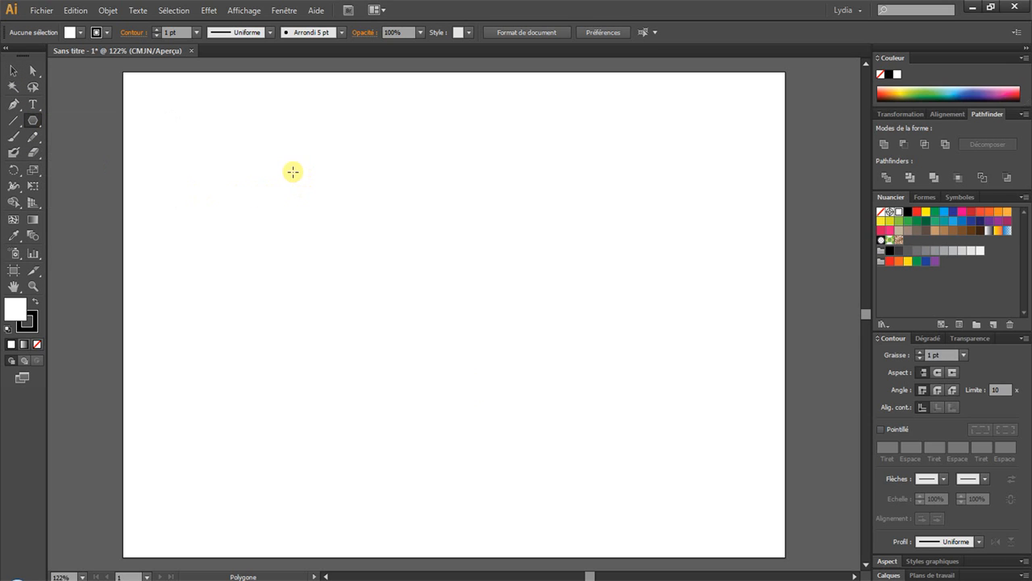
{"action": "left_click_drag", "start_coordinate": [292, 171], "coordinate": [330, 231]}
{"action": "key", "text": "shift"}
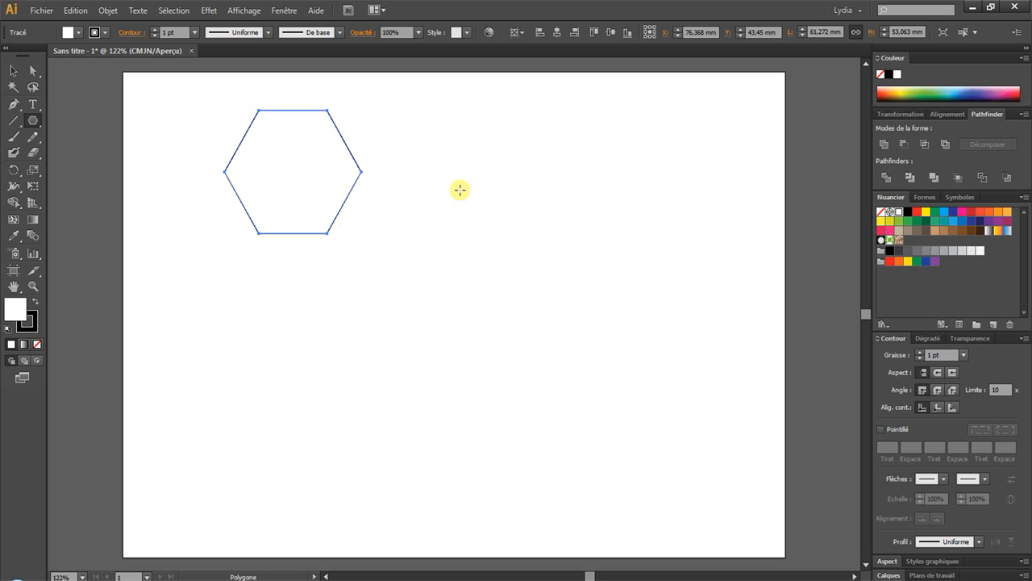
Draw a twelve-sided polygon about 48 mm wide beside the hexagon, adjusting the number of sides while drawing
{"action": "left_click_drag", "start_coordinate": [475, 136], "coordinate": [500, 185]}
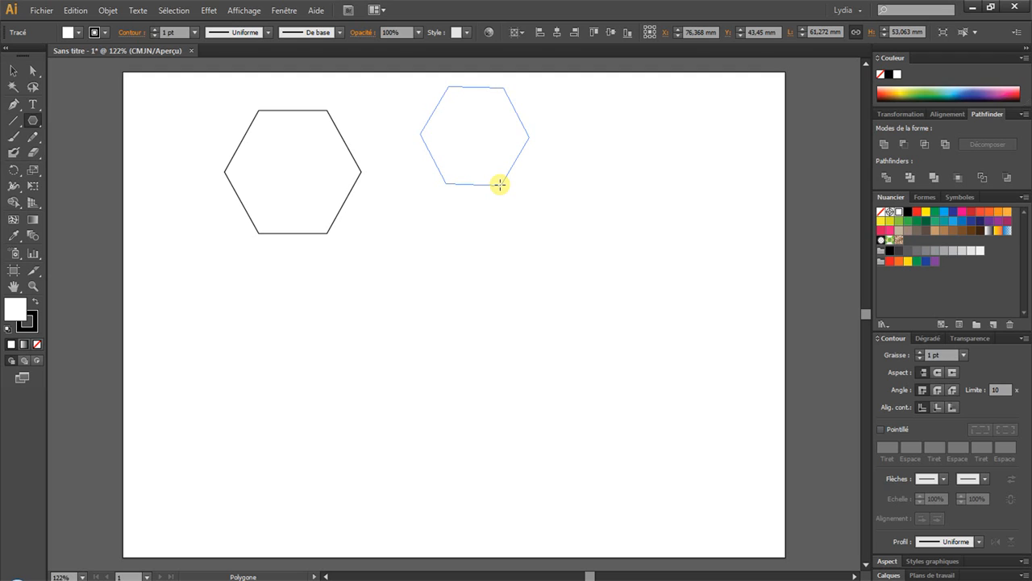
{"action": "key", "text": "Down"}
{"action": "key", "text": "Down"}
{"action": "key", "text": "Down"}
{"action": "left_click_drag", "start_coordinate": [500, 185], "coordinate": [500, 185]}
{"action": "key", "text": "Up"}
{"action": "key", "text": "Up"}
{"action": "key", "text": "Up"}
{"action": "key", "text": "Up"}
{"action": "key", "text": "Up"}
{"action": "key", "text": "Up"}
{"action": "key", "text": "Up"}
{"action": "key", "text": "Up"}
{"action": "key", "text": "Up"}
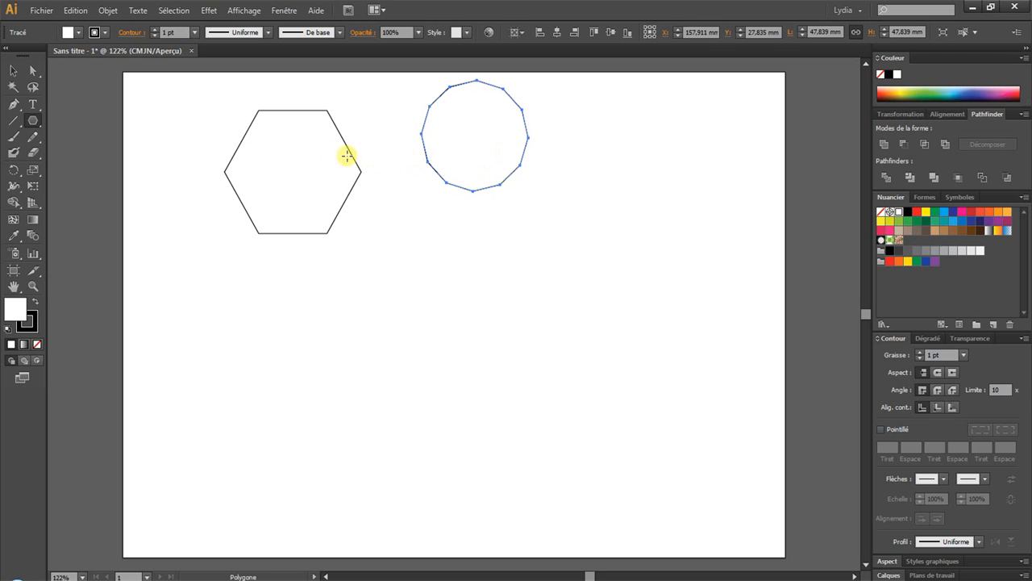
Draw an upright five-pointed star about 68 mm wide just below the hexagon
{"action": "left_click_drag", "start_coordinate": [28, 118], "coordinate": [89, 184]}
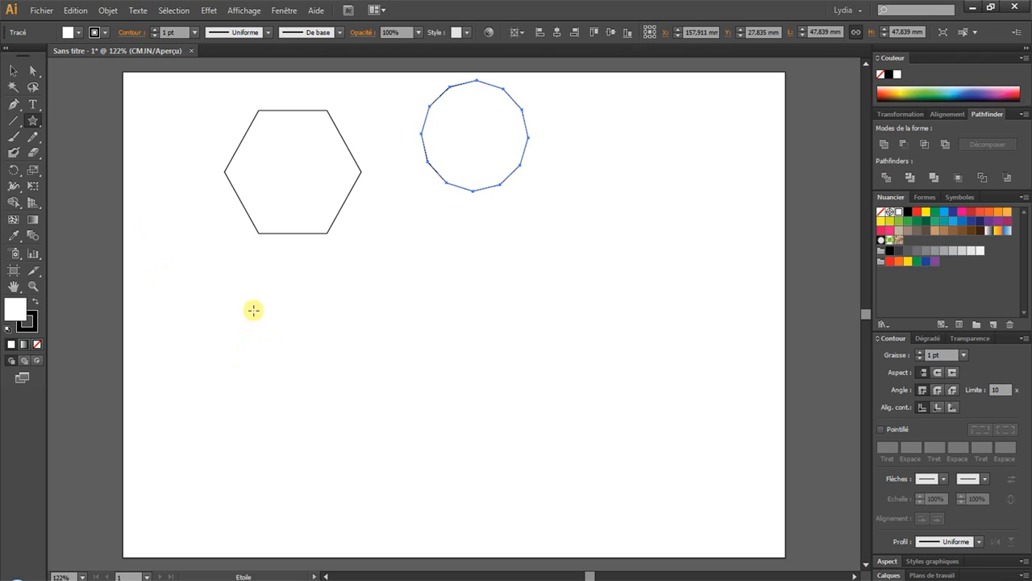
{"action": "left_click_drag", "start_coordinate": [260, 292], "coordinate": [298, 367]}
Draw a second star about 70 mm wide beside the first, varying its branch count while drawing and finishing with ten points
{"action": "left_click_drag", "start_coordinate": [441, 247], "coordinate": [497, 302]}
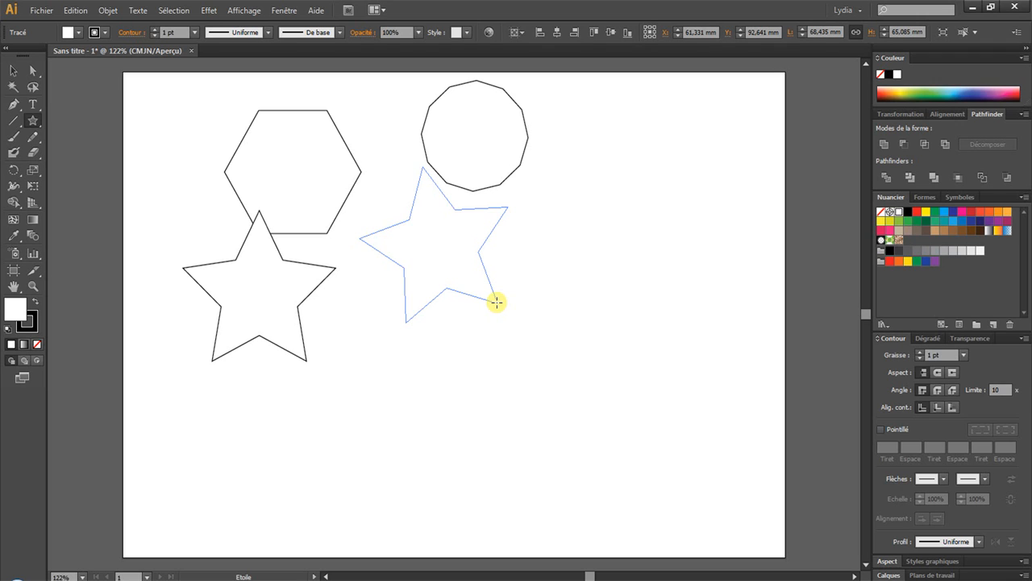
{"action": "key", "text": "Down"}
{"action": "left_click_drag", "start_coordinate": [497, 302], "coordinate": [497, 302]}
{"action": "key", "text": "Down"}
{"action": "key", "text": "Up"}
{"action": "key", "text": "Up"}
{"action": "key", "text": "Up"}
{"action": "key", "text": "Up"}
{"action": "key", "text": "Up"}
{"action": "key", "text": "Up"}
{"action": "key", "text": "Up"}
{"action": "key", "text": "Up"}
{"action": "key", "text": "Up"}
{"action": "key", "text": "Up"}
{"action": "key", "text": "Up"}
{"action": "key", "text": "Up"}
{"action": "key", "text": "Up"}
{"action": "key", "text": "Up"}
{"action": "key", "text": "Up"}
{"action": "key", "text": "Up"}
{"action": "key", "text": "Up"}
{"action": "key", "text": "Up"}
{"action": "key", "text": "Up"}
{"action": "key", "text": "Up"}
{"action": "key", "text": "Up"}
{"action": "key", "text": "Up"}
{"action": "key", "text": "Up"}
{"action": "key", "text": "Up"}
{"action": "key", "text": "Up"}
{"action": "key", "text": "Up"}
{"action": "key", "text": "Up"}
{"action": "key", "text": "Up"}
{"action": "key", "text": "Up"}
{"action": "key", "text": "Up"}
{"action": "key", "text": "Up"}
{"action": "key", "text": "Up"}
{"action": "key", "text": "Up"}
{"action": "key", "text": "Up"}
{"action": "key", "text": "Up"}
{"action": "key", "text": "Up"}
{"action": "key", "text": "Up"}
{"action": "key", "text": "Up"}
{"action": "key", "text": "Up"}
{"action": "key", "text": "Up"}
{"action": "key", "text": "Up"}
{"action": "key", "text": "Up"}
{"action": "key", "text": "Up"}
{"action": "key", "text": "Up"}
{"action": "key", "text": "Up"}
{"action": "key", "text": "Up"}
{"action": "key", "text": "Up"}
{"action": "key", "text": "Up"}
{"action": "key", "text": "Up"}
{"action": "key", "text": "Up"}
{"action": "key", "text": "Up"}
{"action": "key", "text": "Down"}
{"action": "key", "text": "Down"}
{"action": "key", "text": "Down"}
{"action": "key", "text": "Down"}
{"action": "key", "text": "Down"}
{"action": "key", "text": "Down"}
{"action": "key", "text": "Down"}
{"action": "key", "text": "Down"}
{"action": "key", "text": "Down"}
{"action": "key", "text": "Down"}
{"action": "key", "text": "Down"}
{"action": "key", "text": "Down"}
{"action": "key", "text": "Down"}
{"action": "key", "text": "Down"}
{"action": "key", "text": "Down"}
{"action": "key", "text": "Down"}
{"action": "key", "text": "Down"}
{"action": "key", "text": "Down"}
{"action": "key", "text": "Down"}
{"action": "key", "text": "Down"}
{"action": "key", "text": "Down"}
{"action": "key", "text": "Down"}
{"action": "key", "text": "Down"}
{"action": "key", "text": "Down"}
{"action": "key", "text": "Down"}
{"action": "key", "text": "Down"}
{"action": "key", "text": "Down"}
{"action": "key", "text": "Down"}
{"action": "key", "text": "Down"}
{"action": "key", "text": "Down"}
{"action": "key", "text": "Down"}
{"action": "key", "text": "Down"}
{"action": "key", "text": "Down"}
{"action": "key", "text": "Down"}
{"action": "key", "text": "Down"}
{"action": "key", "text": "Down"}
{"action": "key", "text": "Down"}
{"action": "key", "text": "Down"}
{"action": "key", "text": "Down"}
{"action": "key", "text": "Down"}
{"action": "key", "text": "Down"}
{"action": "key", "text": "Down"}
{"action": "key", "text": "Down"}
{"action": "key", "text": "Down"}
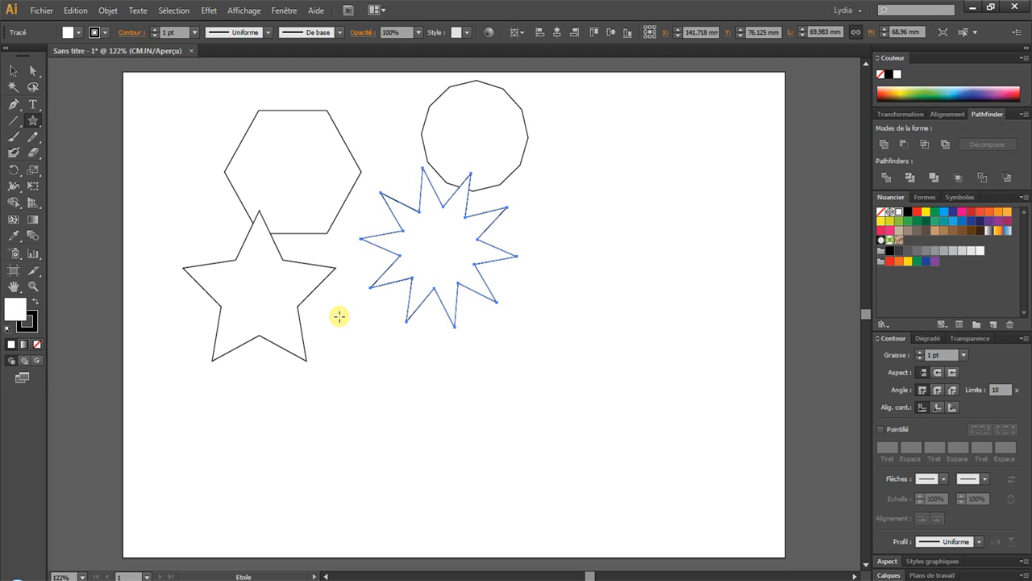
Move the five-pointed star to the artboard's lower left, then delete the hexagon, the twelve-sided polygon and the ten-pointed star
{"action": "left_click", "coordinate": [15, 70]}
{"action": "left_click", "coordinate": [307, 358]}
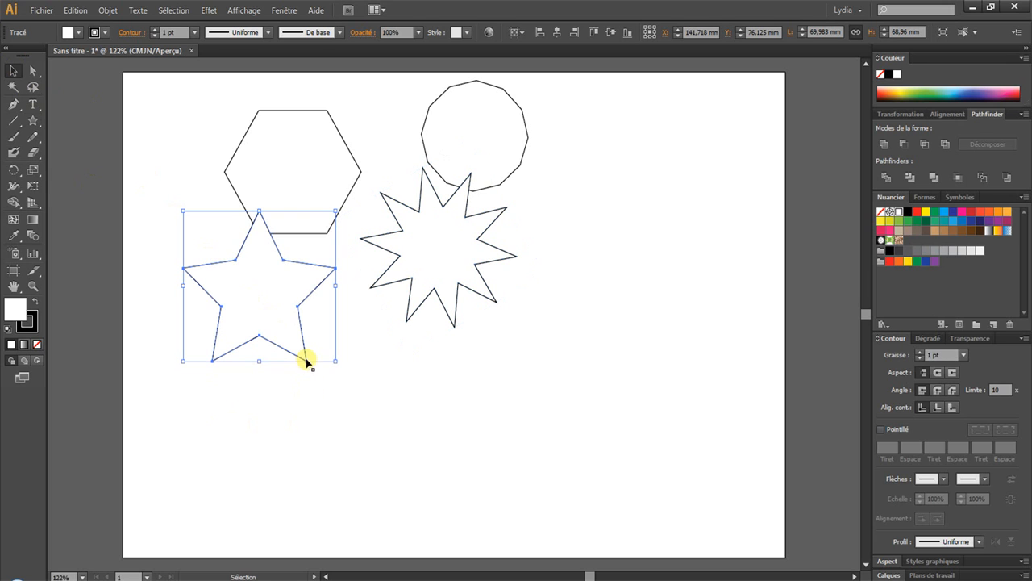
{"action": "left_click_drag", "start_coordinate": [295, 316], "coordinate": [277, 432]}
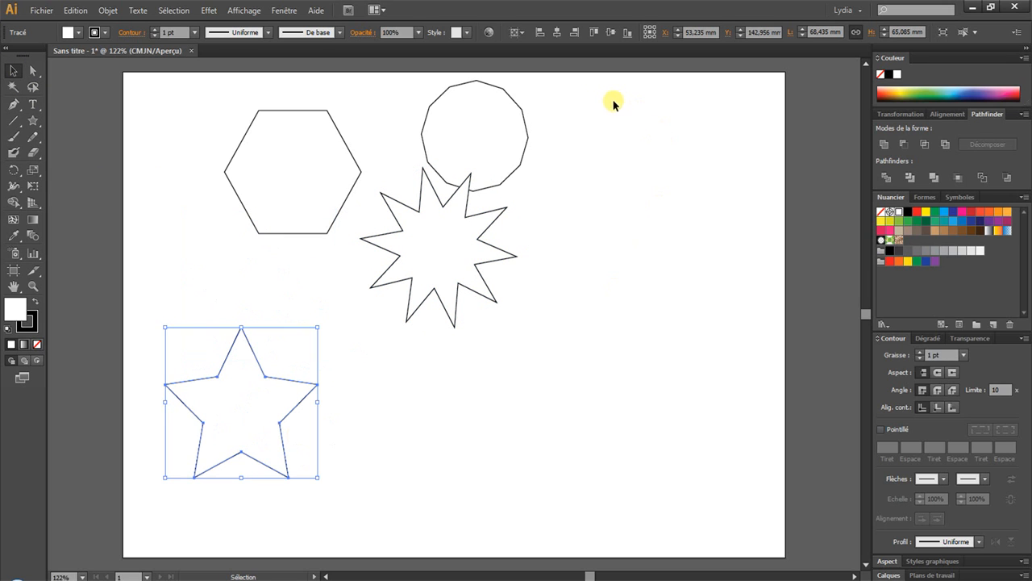
{"action": "left_click_drag", "start_coordinate": [615, 101], "coordinate": [255, 257]}
{"action": "key", "text": "Delete"}
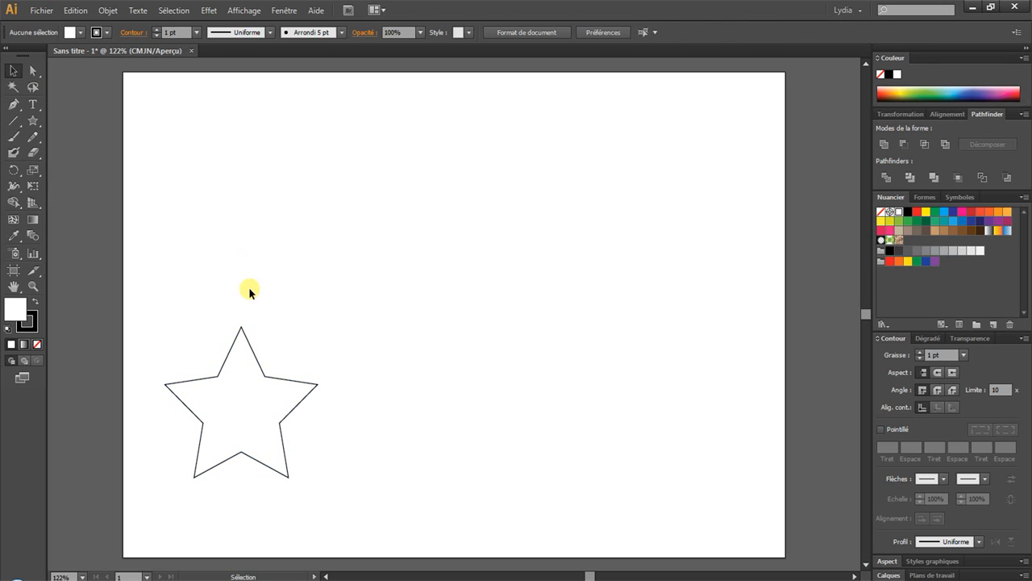
{"action": "double_click", "coordinate": [262, 367]}
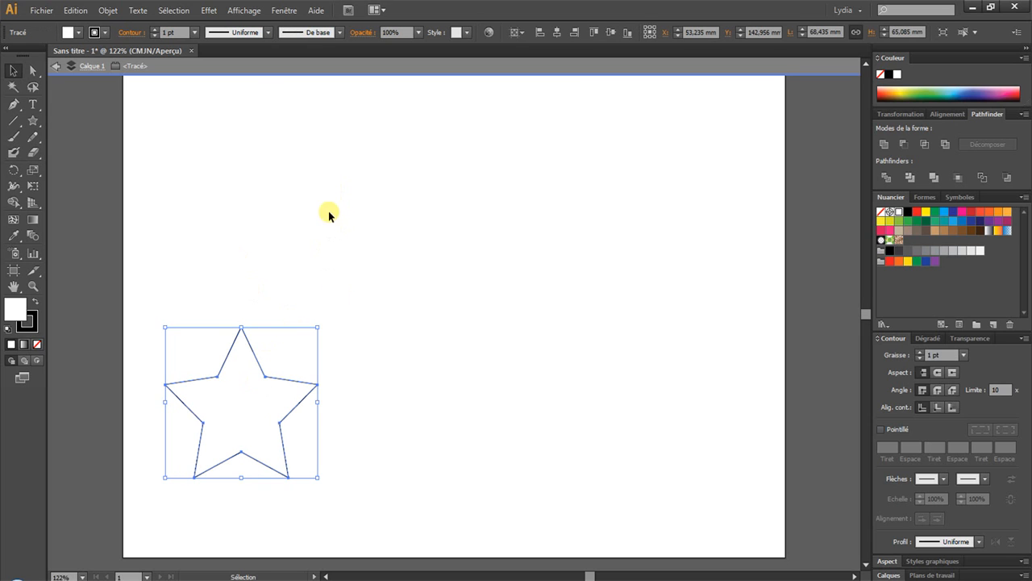
{"action": "left_click", "coordinate": [350, 387]}
{"action": "double_click", "coordinate": [362, 361]}
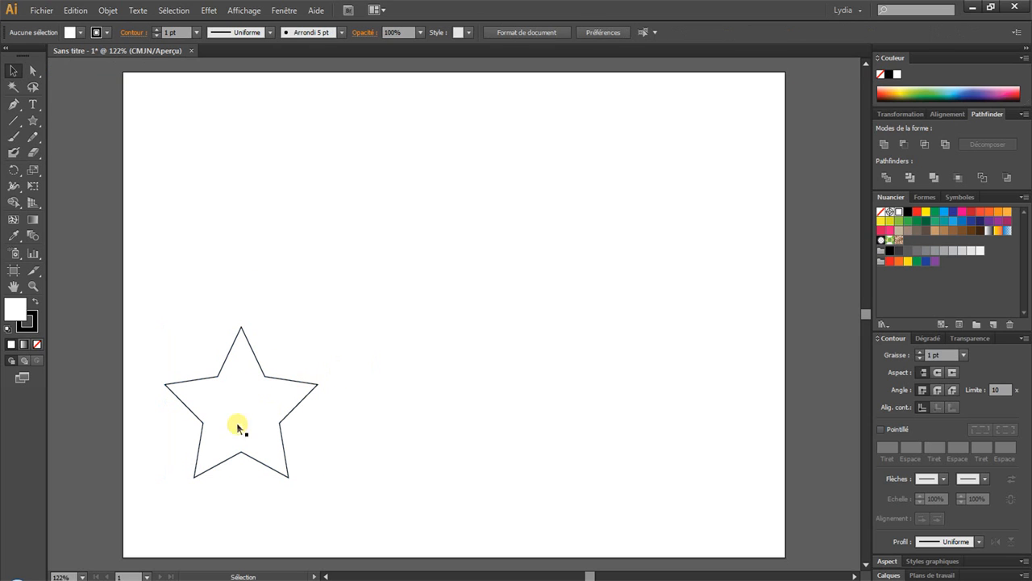
Move the star to the upper left area of the artboard and deselect it
{"action": "left_click_drag", "start_coordinate": [249, 408], "coordinate": [327, 223]}
{"action": "left_click", "coordinate": [471, 315]}
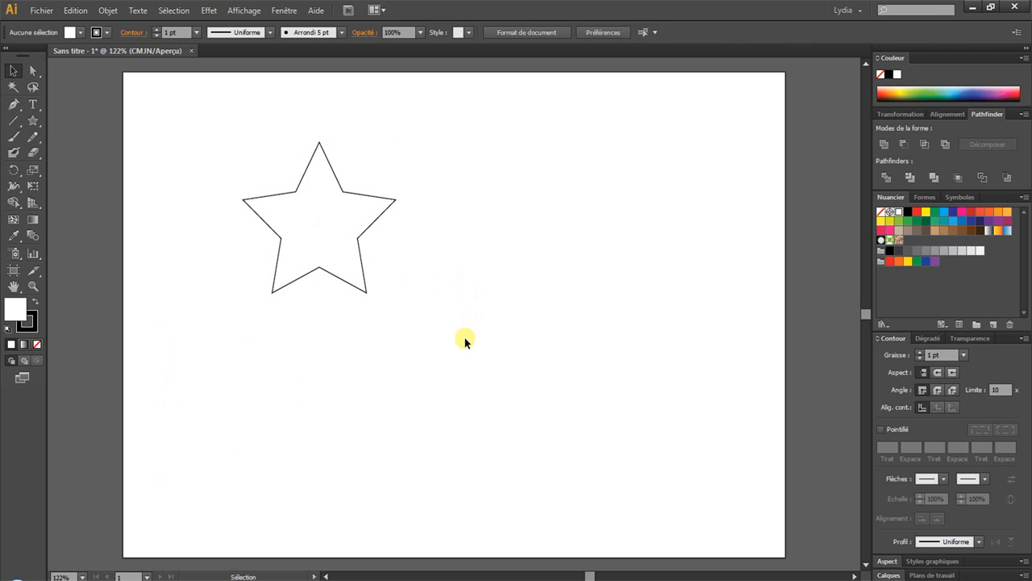
Add one anchor point on each of the two edges of the star's top branch
{"action": "left_click", "coordinate": [283, 201]}
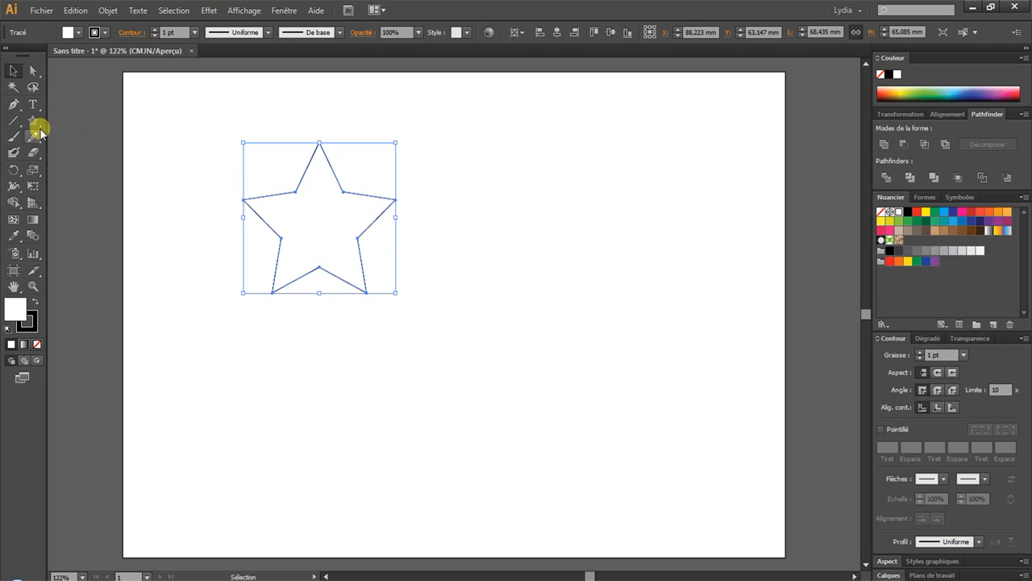
{"action": "left_click", "coordinate": [14, 104]}
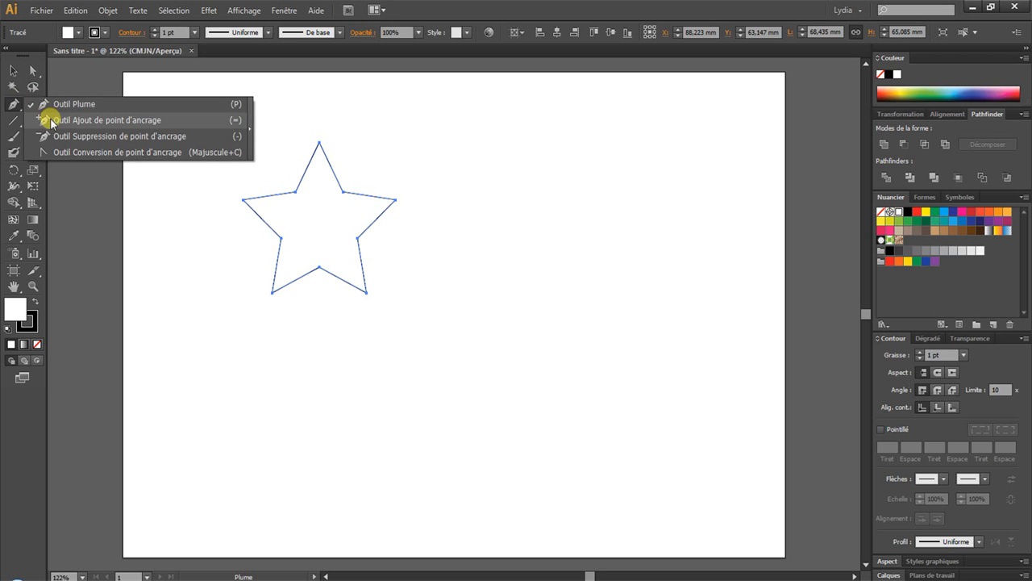
{"action": "left_click", "coordinate": [92, 121]}
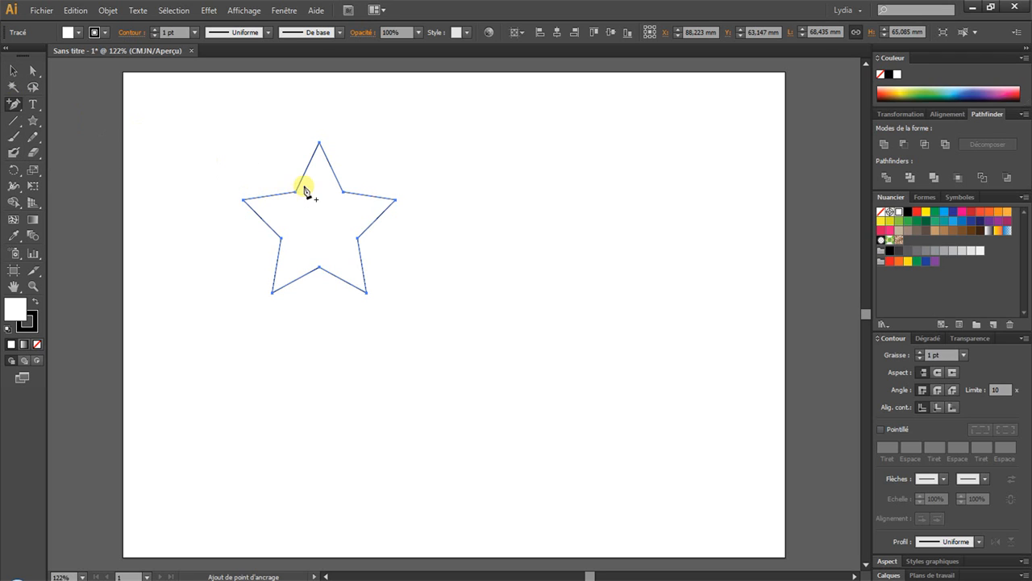
{"action": "left_click", "coordinate": [305, 170]}
{"action": "left_click", "coordinate": [335, 179]}
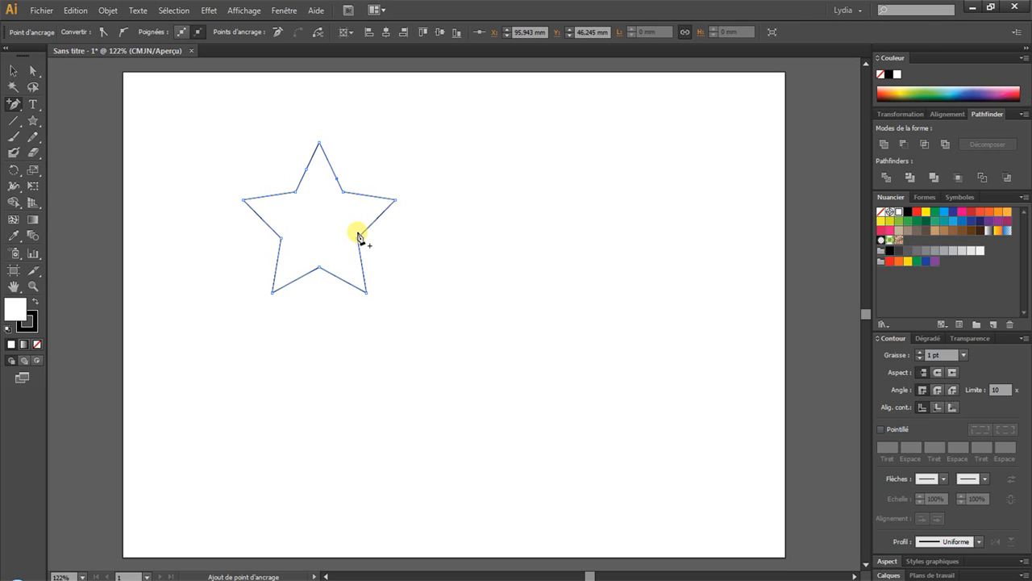
Pull the inner anchor point between the star's top and left branches outward to the upper left, using Direct Selection
{"action": "left_click", "coordinate": [33, 74]}
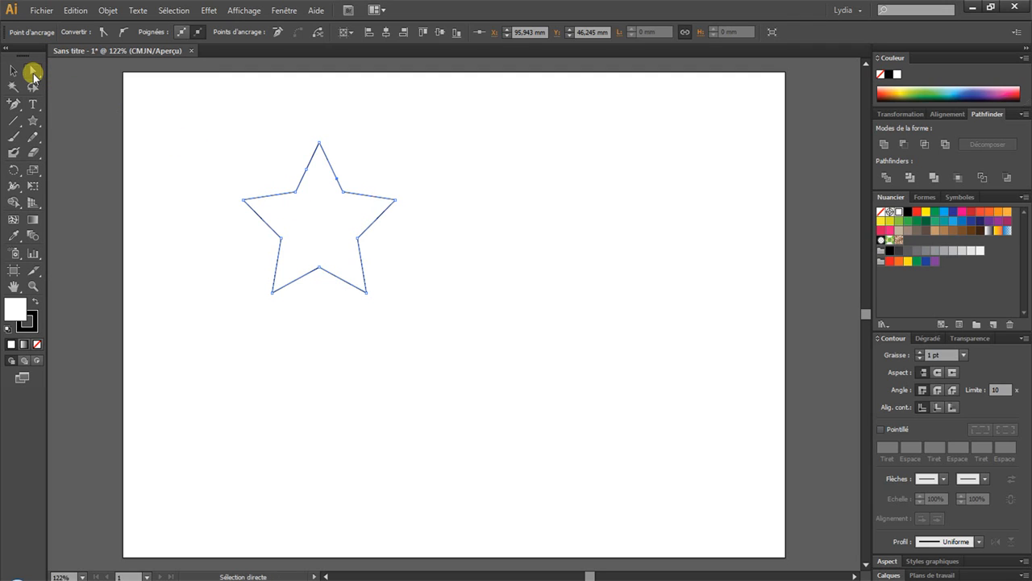
{"action": "left_click", "coordinate": [295, 195]}
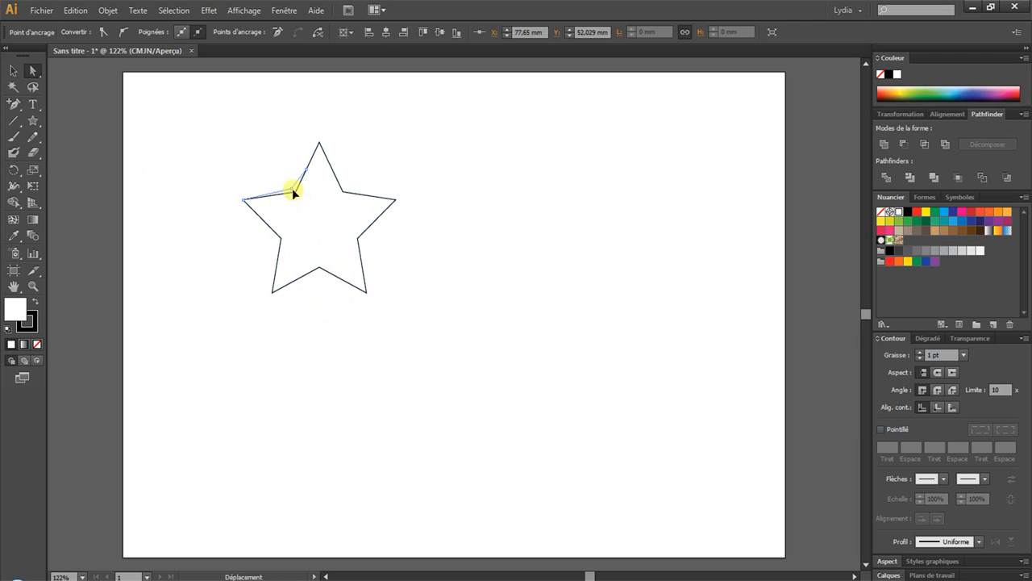
{"action": "left_click_drag", "start_coordinate": [245, 142], "coordinate": [230, 127]}
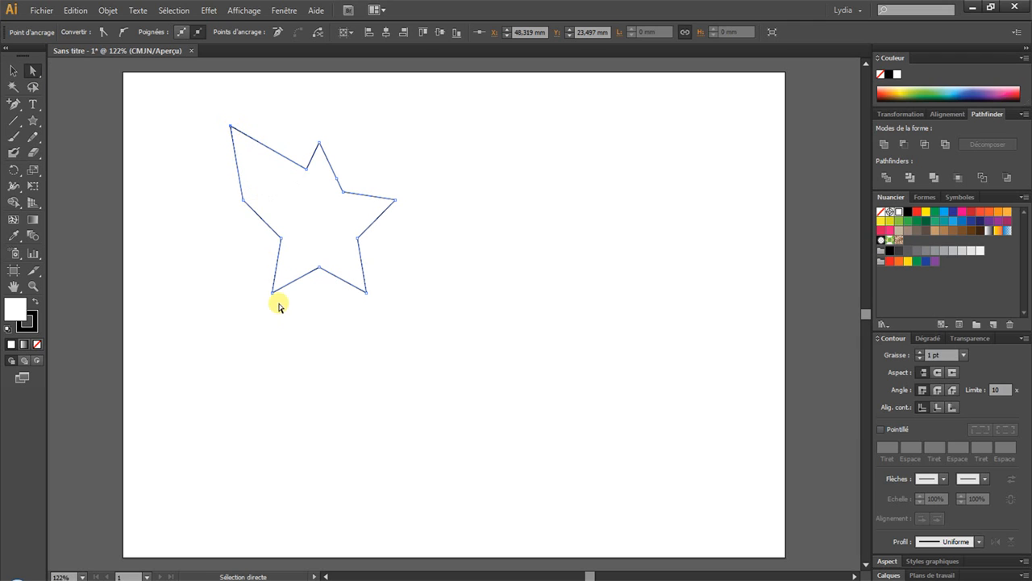
Convert the anchor point at the star's left tip into a smooth point with direction handles that curve both adjacent segments
{"action": "left_click", "coordinate": [16, 104]}
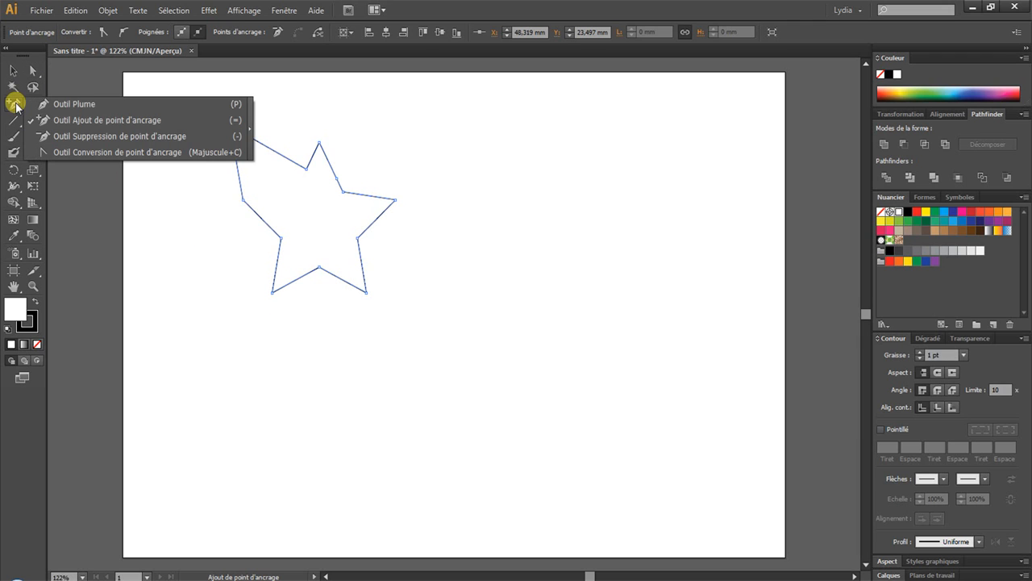
{"action": "left_click_drag", "start_coordinate": [16, 104], "coordinate": [60, 151]}
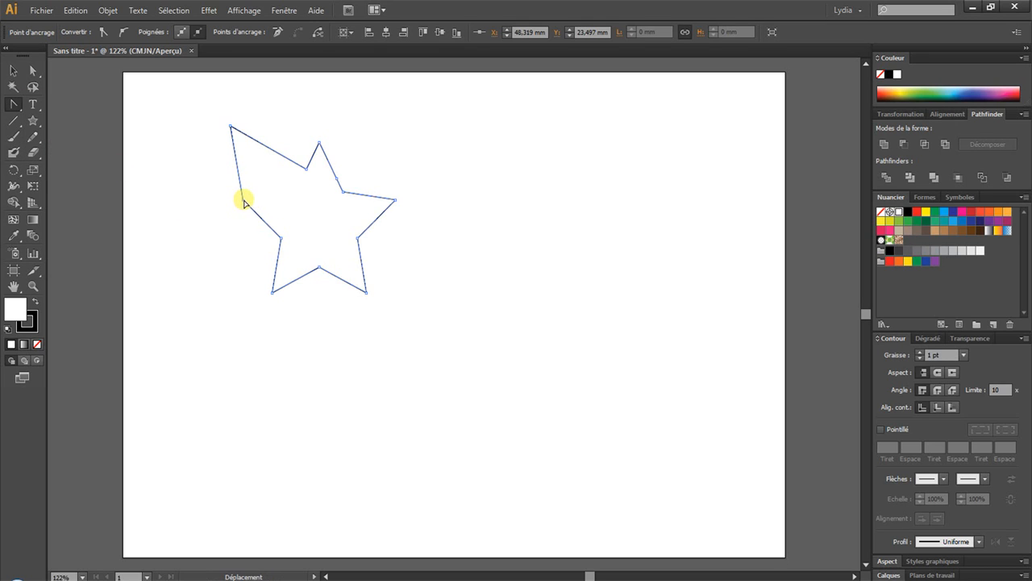
{"action": "left_click_drag", "start_coordinate": [241, 200], "coordinate": [184, 177]}
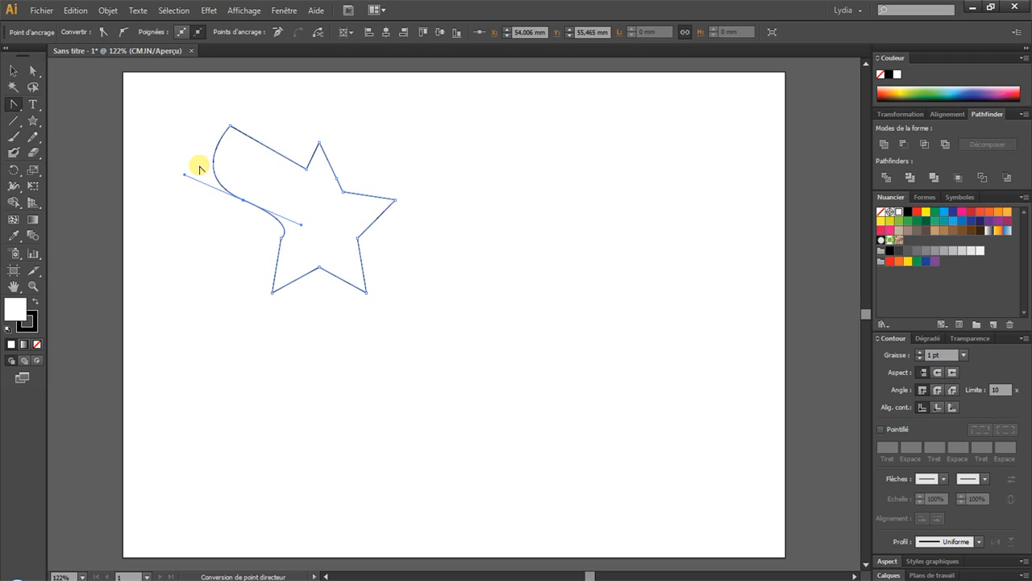
Delete the anchor point at the star's left tip with the Delete Anchor Point tool
{"action": "left_click", "coordinate": [13, 104]}
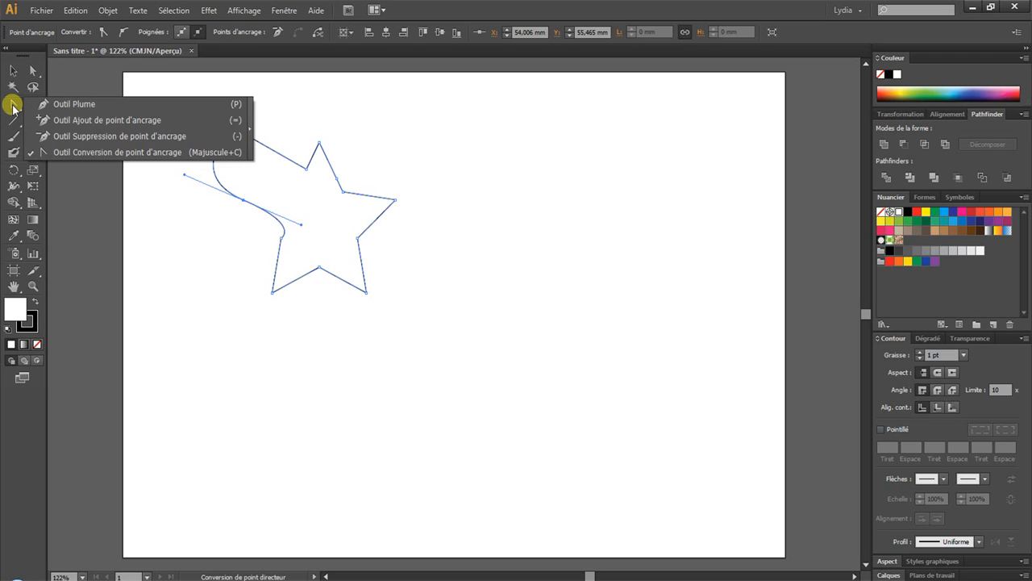
{"action": "left_click", "coordinate": [60, 137]}
{"action": "left_click", "coordinate": [242, 199]}
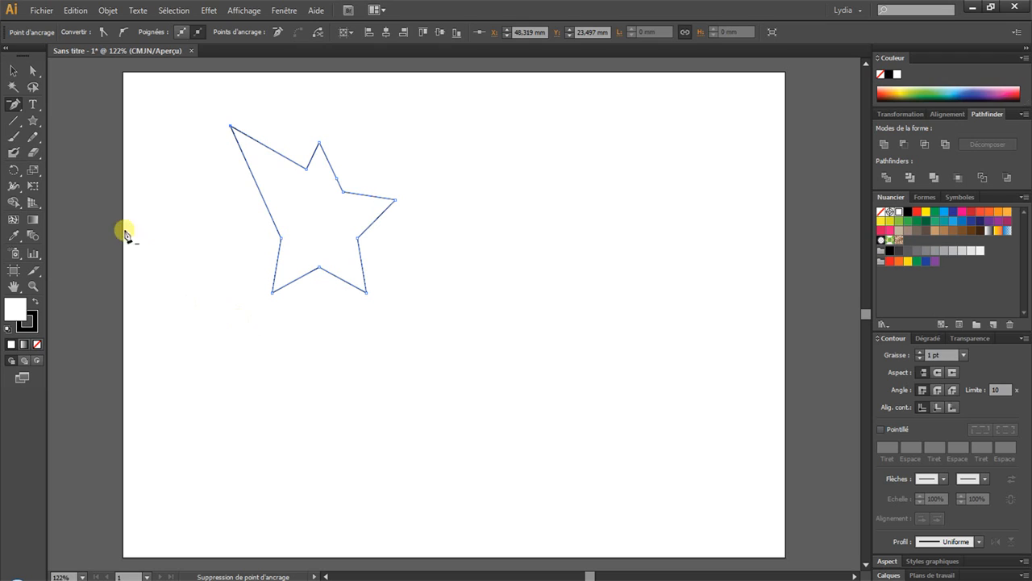
Try deleting the anchor point at the star's top tip after picking it with Direct Selection, and undo the deletion
{"action": "left_click", "coordinate": [33, 71]}
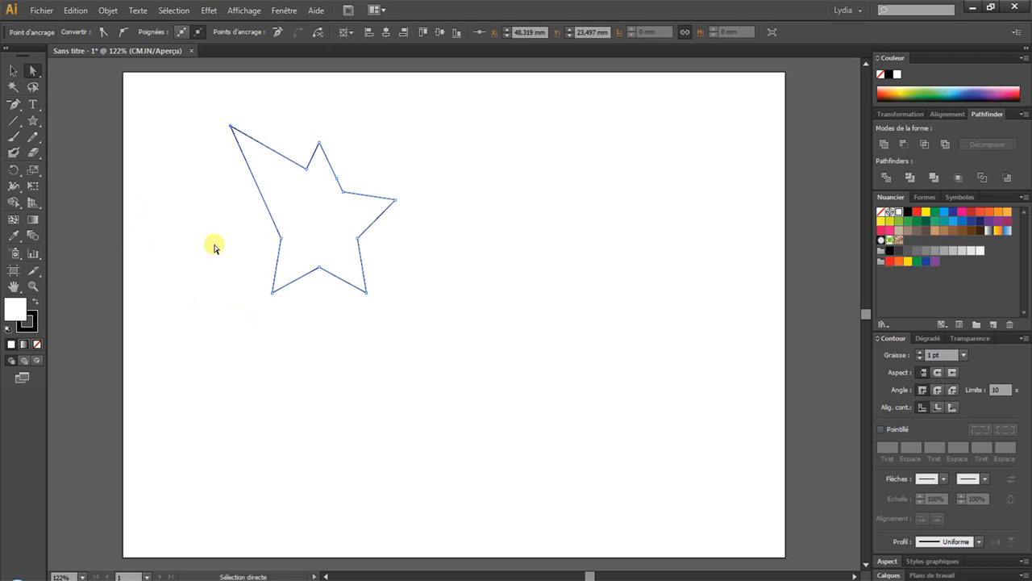
{"action": "left_click", "coordinate": [318, 144]}
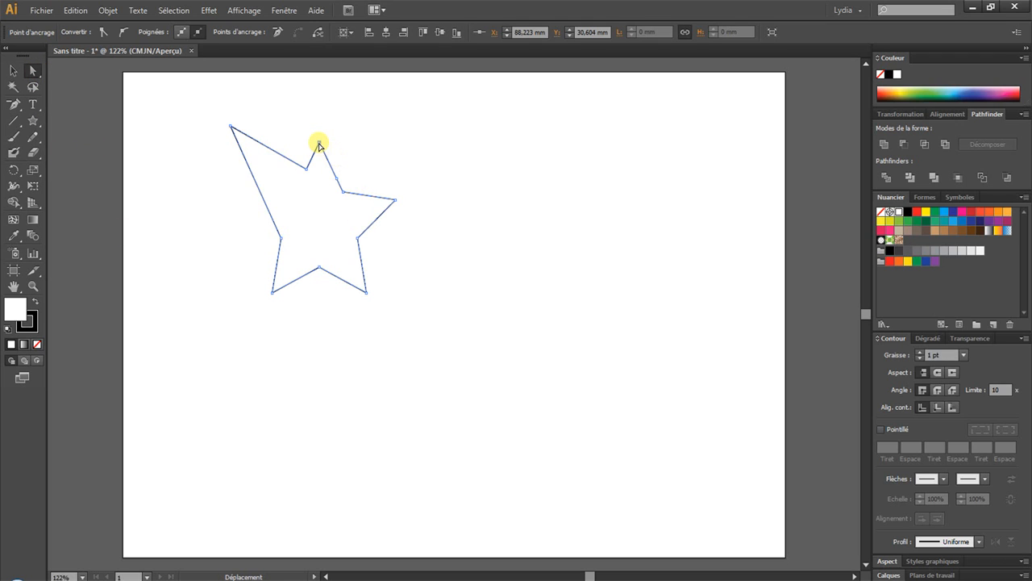
{"action": "key", "text": "Delete"}
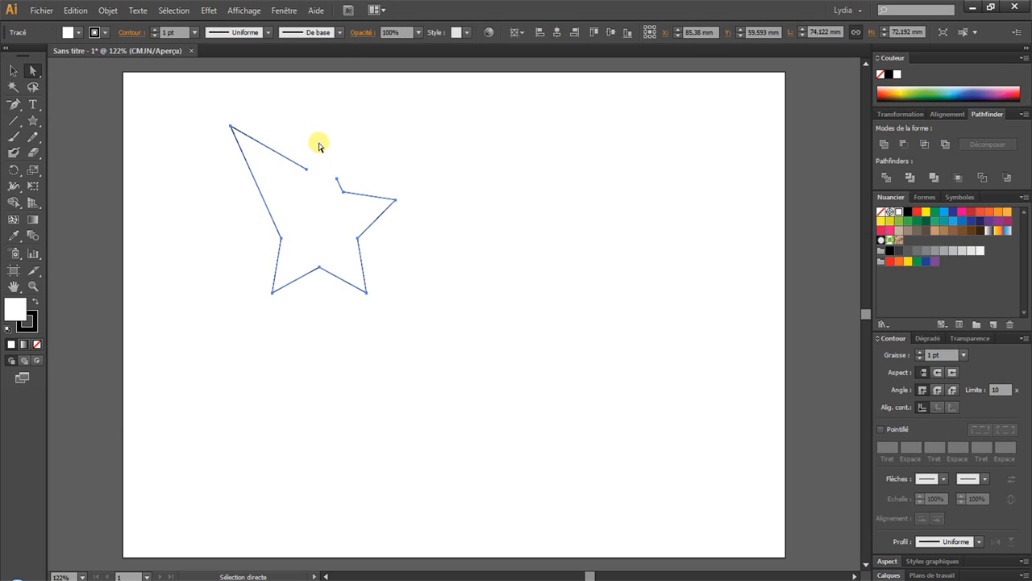
{"action": "left_click", "coordinate": [75, 11]}
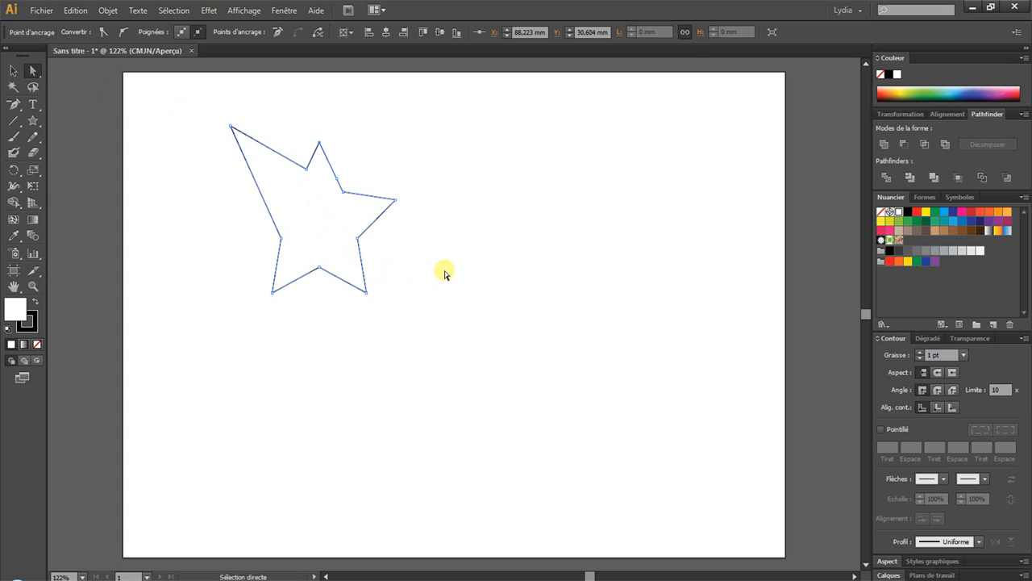
Try removing the anchor point at the star's right tip without opening the path, and undo the removal
{"action": "left_click", "coordinate": [394, 201]}
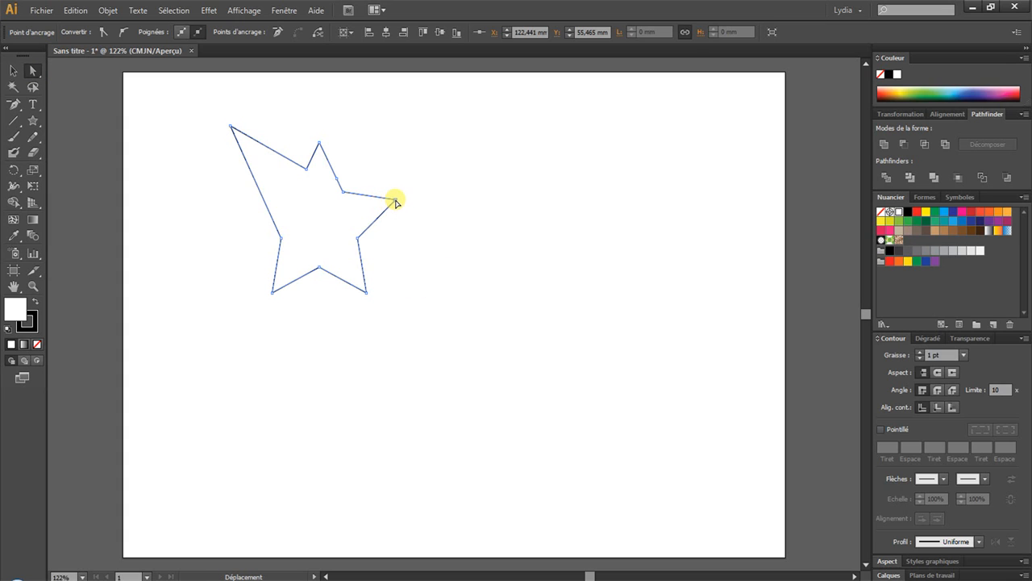
{"action": "left_click", "coordinate": [276, 32]}
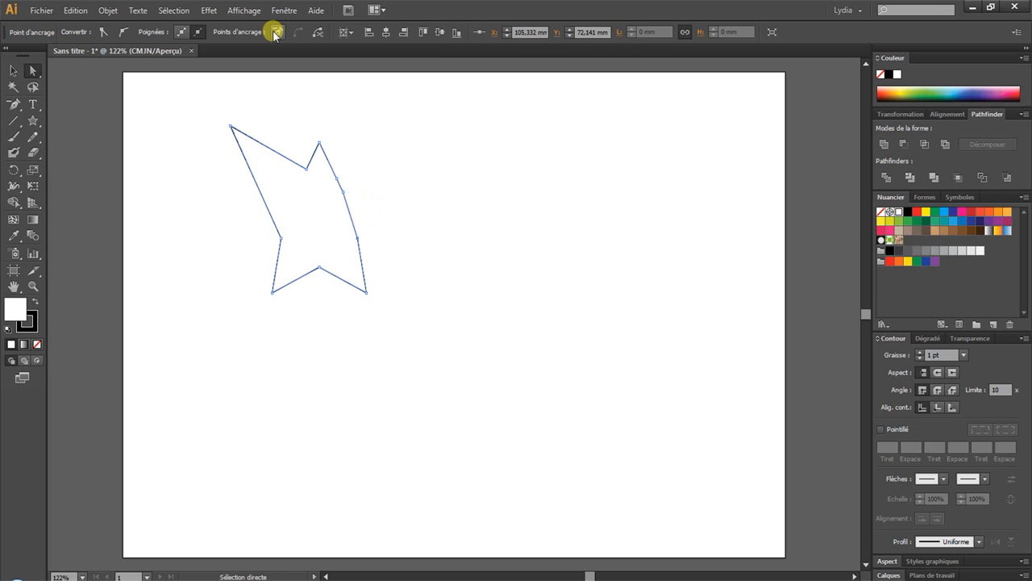
{"action": "left_click", "coordinate": [76, 10]}
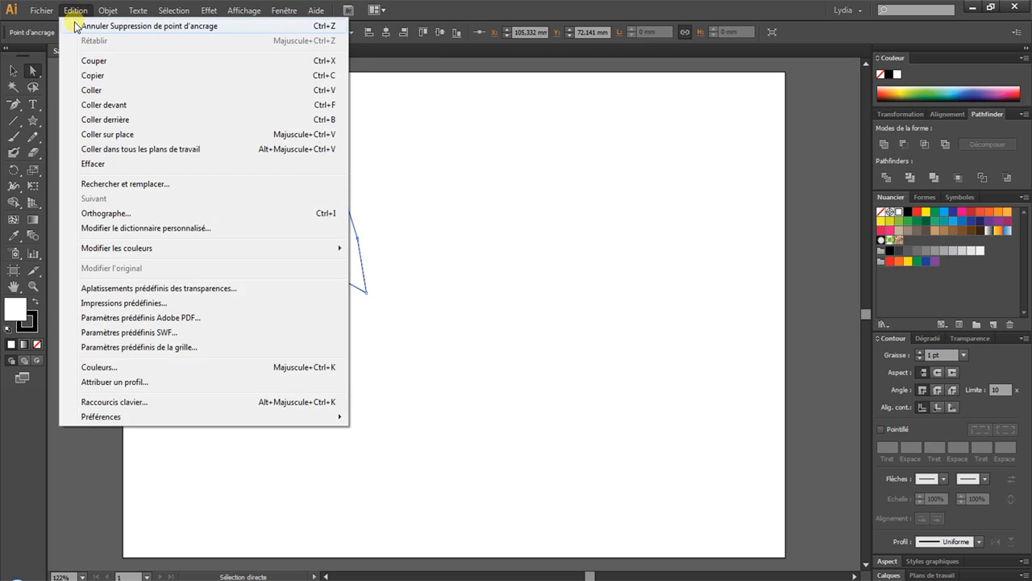
{"action": "left_click", "coordinate": [71, 21]}
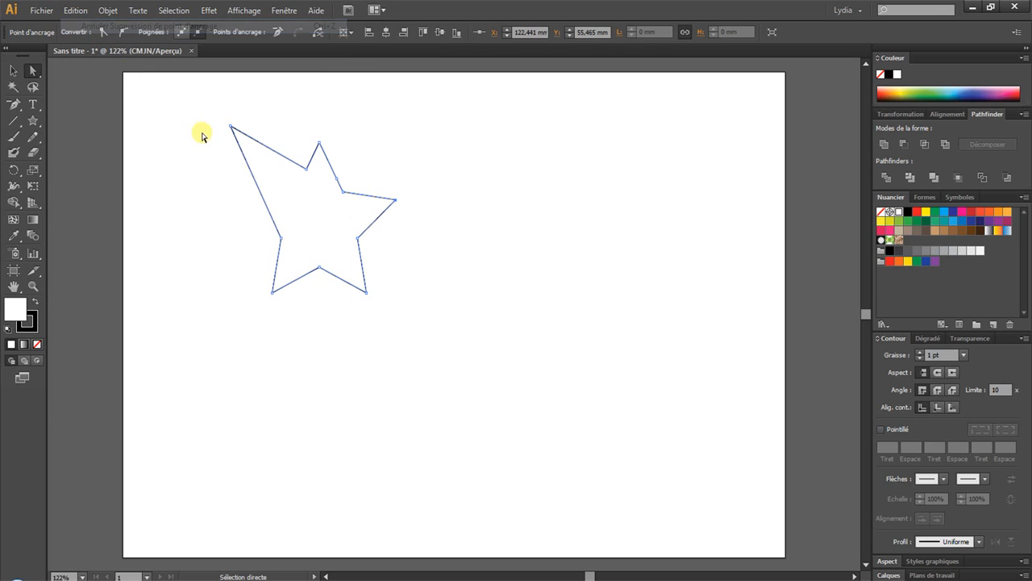
Try removing the inner anchor point between the star's right and lower-right branches, and undo the removal
{"action": "left_click", "coordinate": [358, 238]}
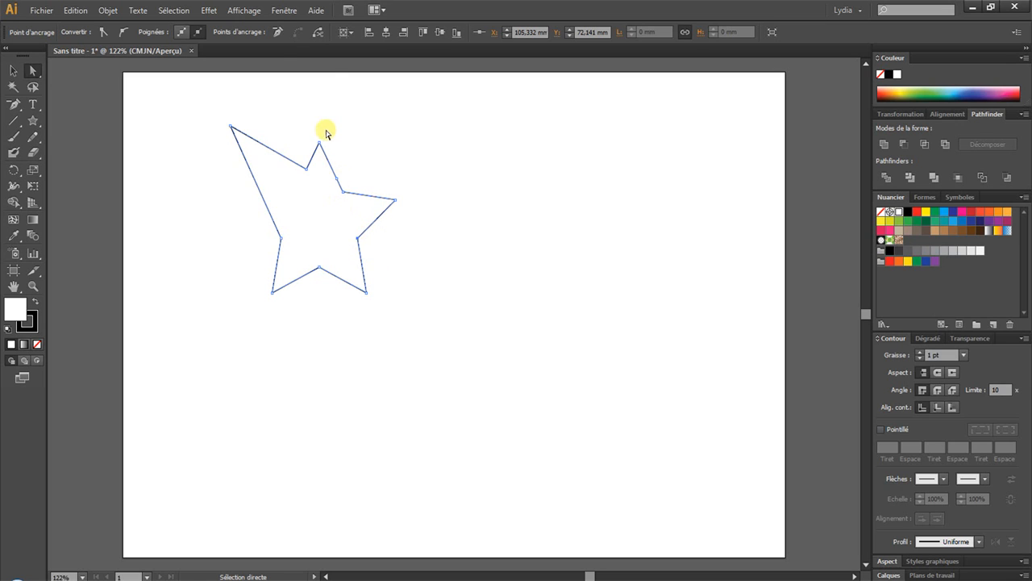
{"action": "left_click", "coordinate": [277, 33]}
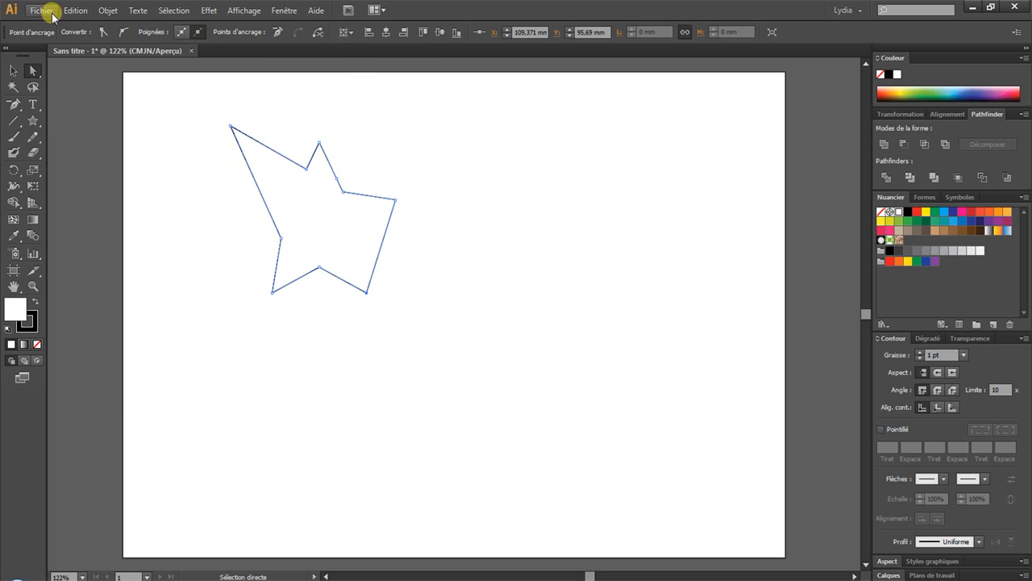
{"action": "left_click", "coordinate": [75, 11]}
{"action": "left_click", "coordinate": [121, 26]}
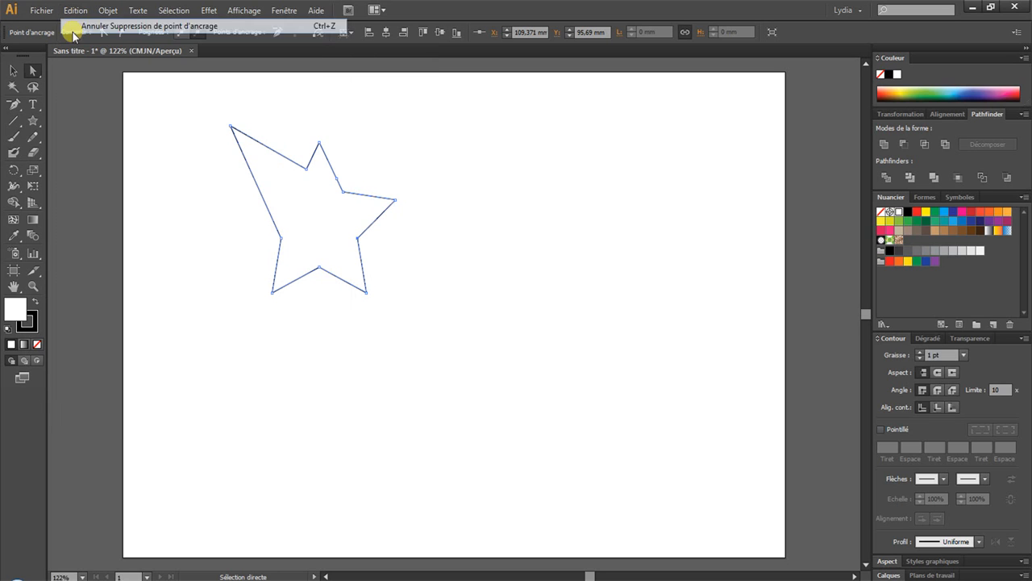
Remove together the lower-right tip and the inner anchor points on both sides of it from the star
{"action": "left_click", "coordinate": [366, 293]}
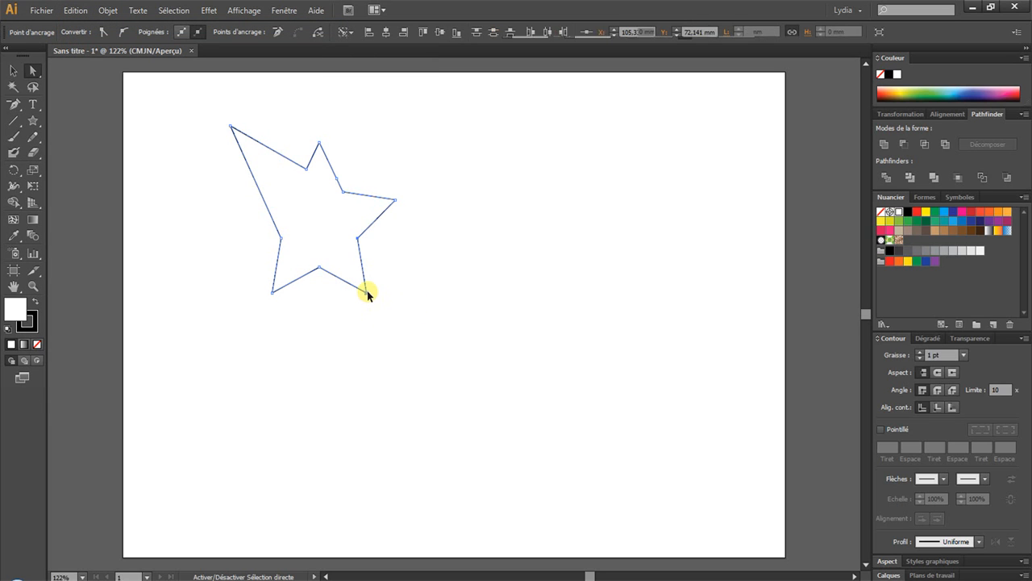
{"action": "left_click", "coordinate": [320, 271]}
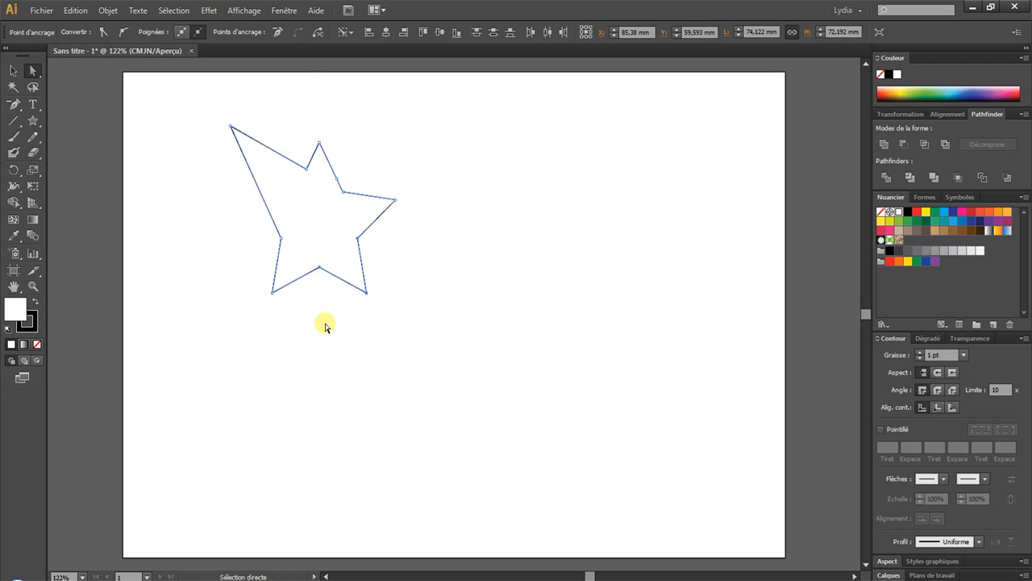
{"action": "left_click", "coordinate": [278, 34]}
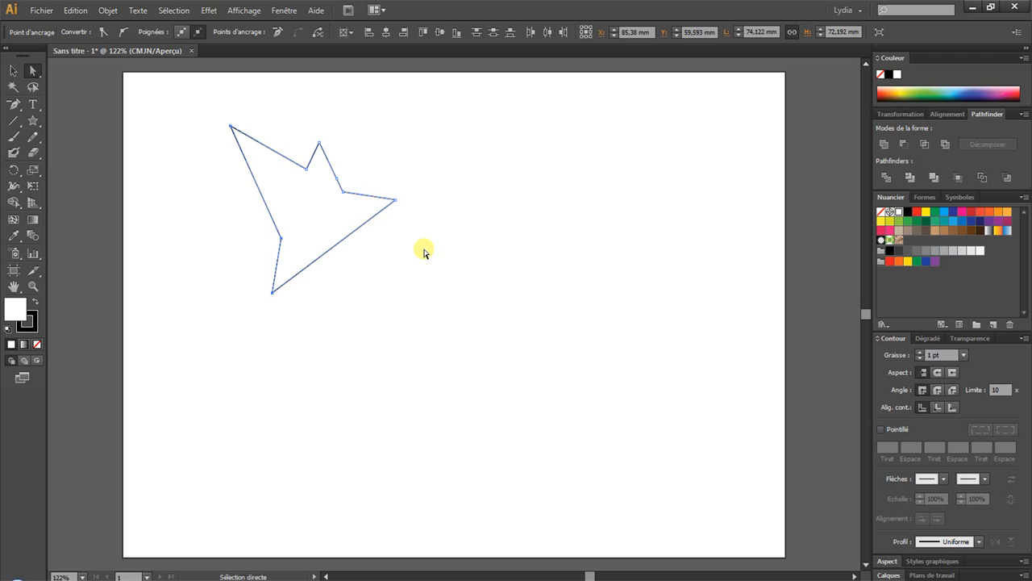
Select the whole reshaped star and delete it from the artboard
{"action": "left_click", "coordinate": [13, 70]}
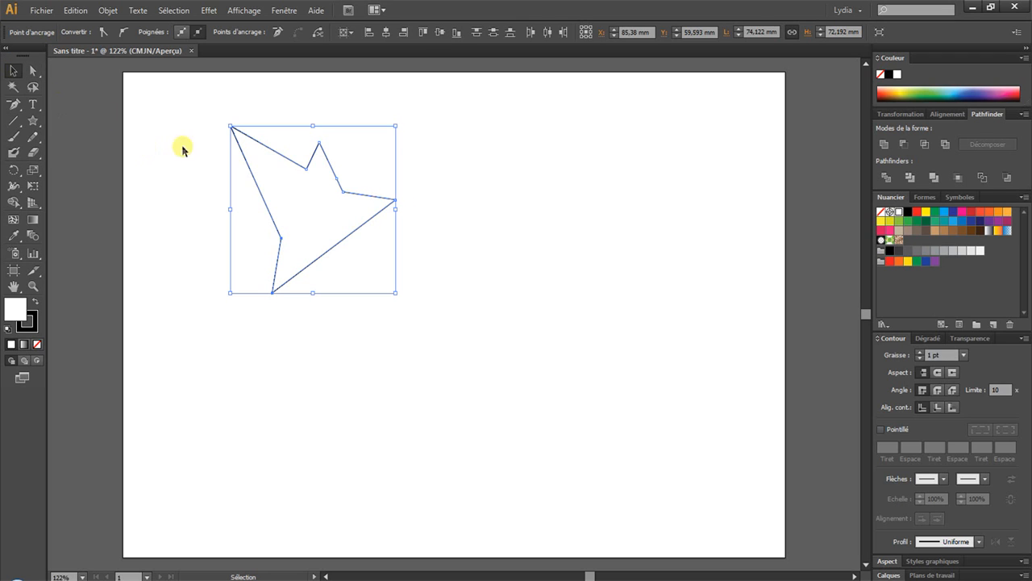
{"action": "left_click_drag", "start_coordinate": [201, 106], "coordinate": [442, 341]}
{"action": "key", "text": "Delete"}
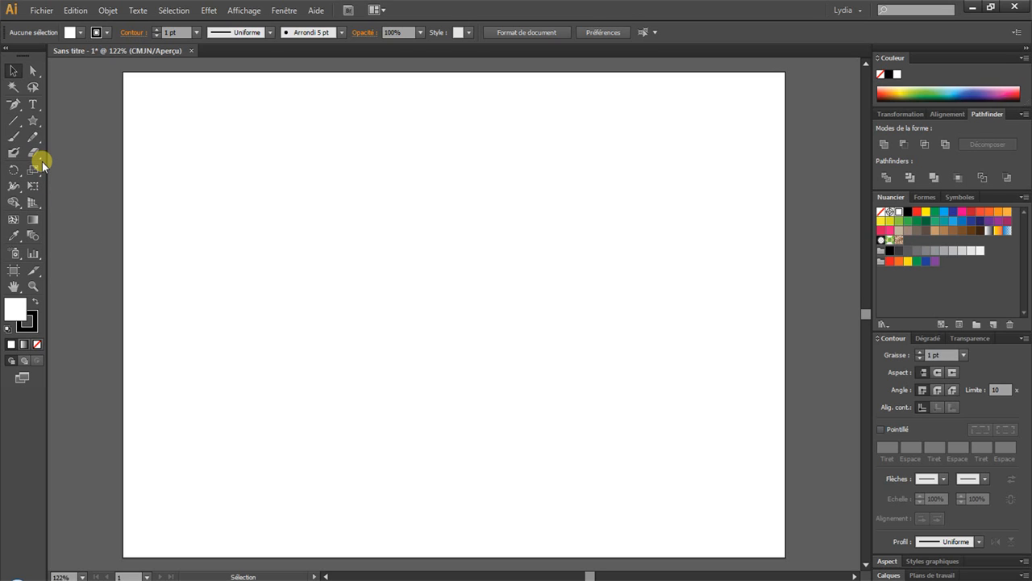
Choose the Ellipse tool and set its appearance to no stroke and a blue fill of about #2306f9
{"action": "left_click", "coordinate": [32, 120]}
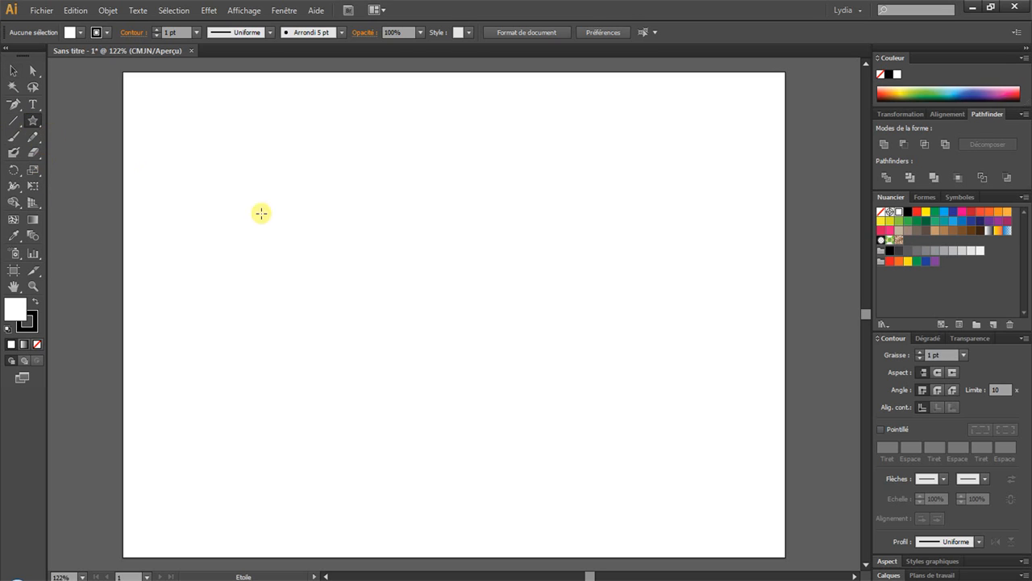
{"action": "left_click", "coordinate": [32, 120]}
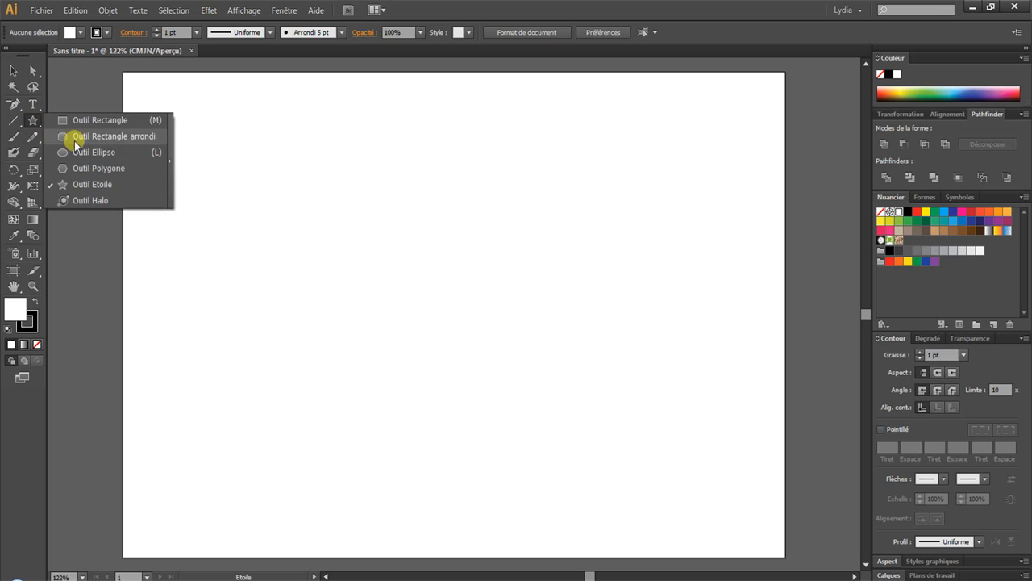
{"action": "left_click", "coordinate": [77, 152]}
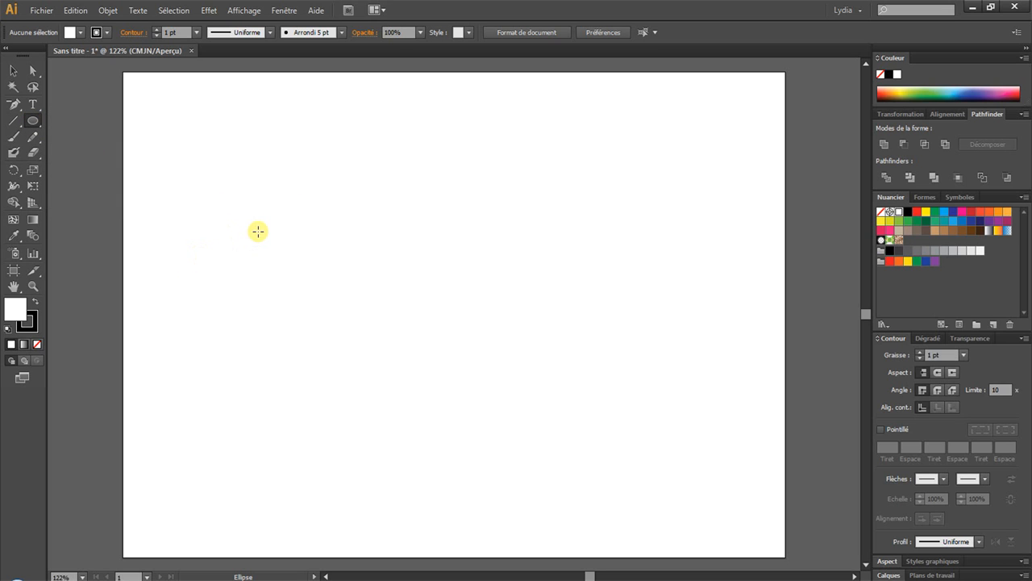
{"action": "left_click", "coordinate": [36, 319]}
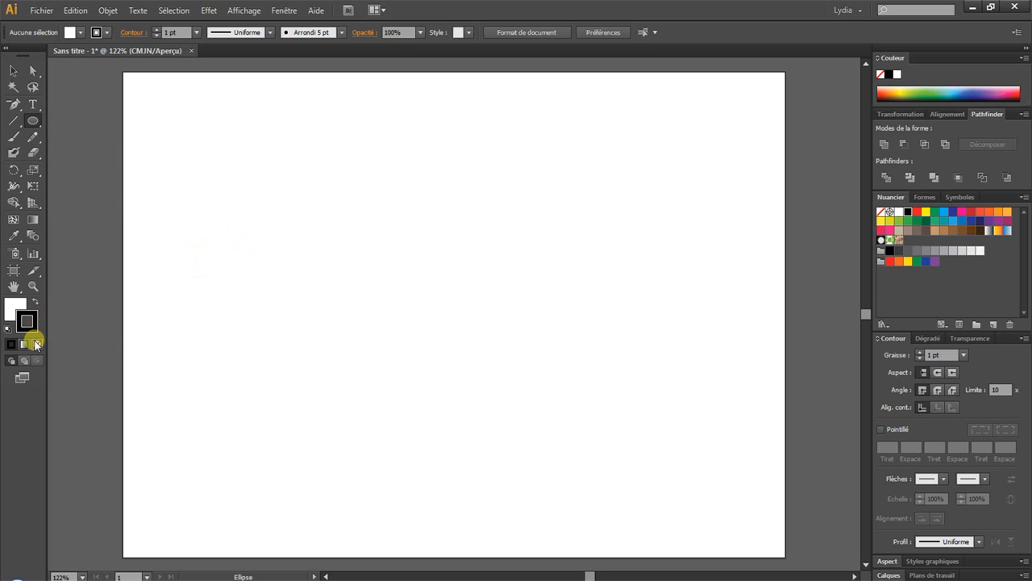
{"action": "left_click", "coordinate": [37, 344]}
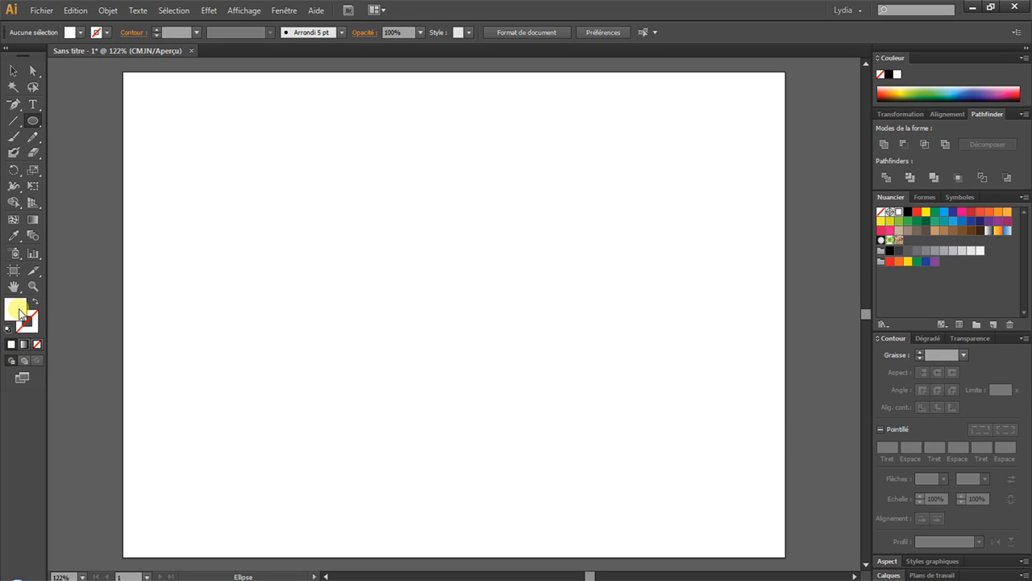
{"action": "double_click", "coordinate": [16, 309]}
{"action": "left_click_drag", "start_coordinate": [628, 281], "coordinate": [647, 273]}
{"action": "left_click", "coordinate": [613, 240]}
{"action": "left_click", "coordinate": [738, 227]}
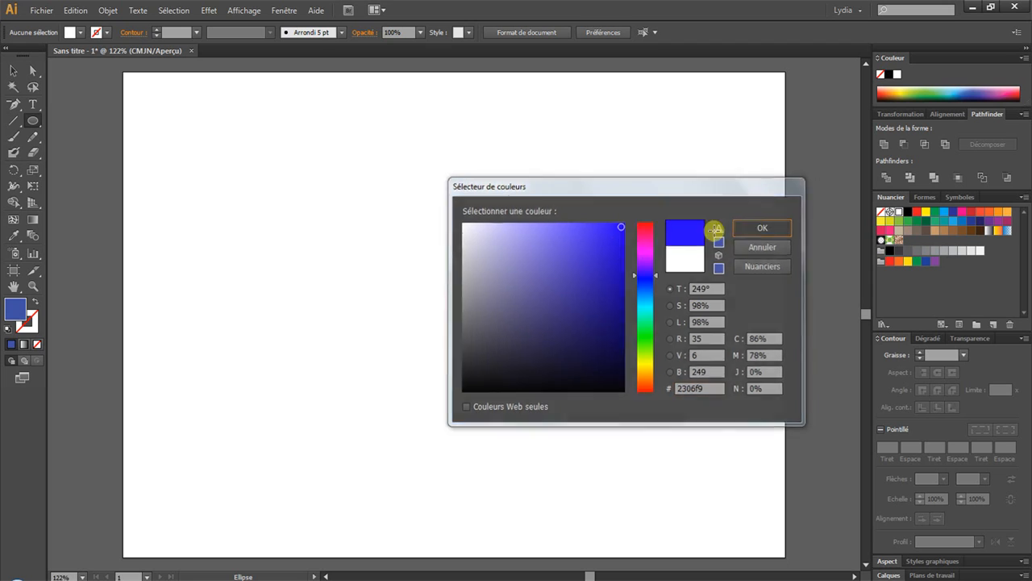
Draw two blue circles about 69 mm and 64 mm in diameter, and move the second to overlap the first one's right side
{"action": "mouse_move", "coordinate": [310, 185]}
{"action": "left_mouse_down"}
{"action": "mouse_move", "coordinate": [414, 275]}
{"action": "mouse_move", "coordinate": [431, 343]}
{"action": "left_mouse_up"}
{"action": "left_click_drag", "start_coordinate": [512, 196], "coordinate": [641, 344]}
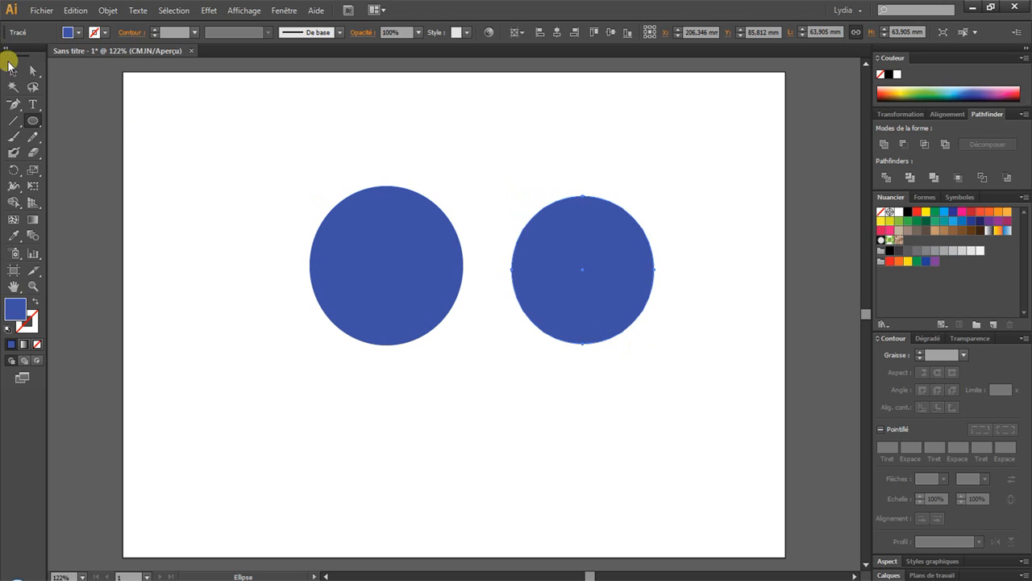
{"action": "left_click", "coordinate": [13, 71]}
{"action": "left_click_drag", "start_coordinate": [638, 270], "coordinate": [524, 251]}
{"action": "left_click", "coordinate": [535, 423]}
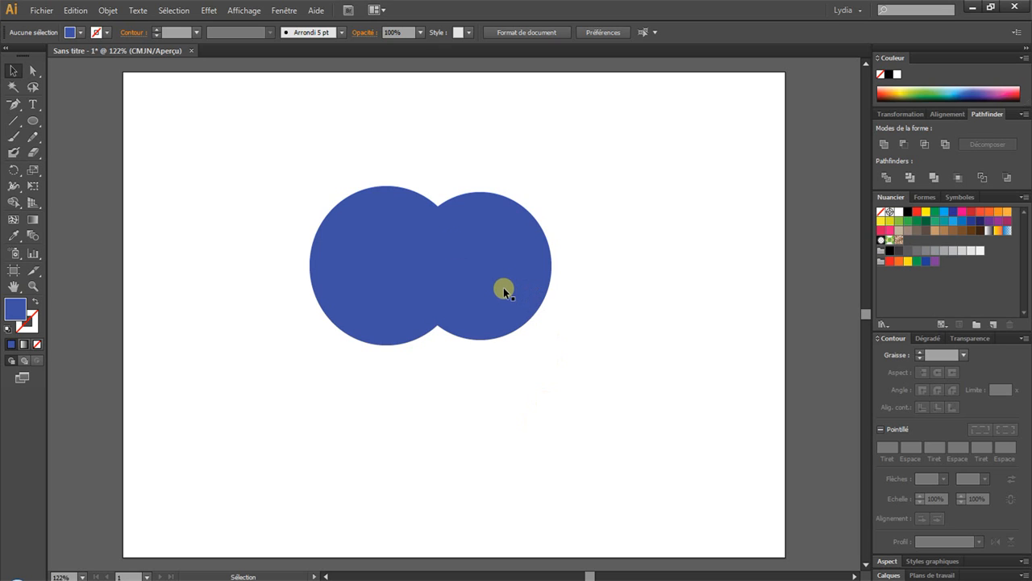
Select both overlapping circles, unite them with Pathfinder and move the merged shape
{"action": "left_click_drag", "start_coordinate": [299, 139], "coordinate": [616, 364]}
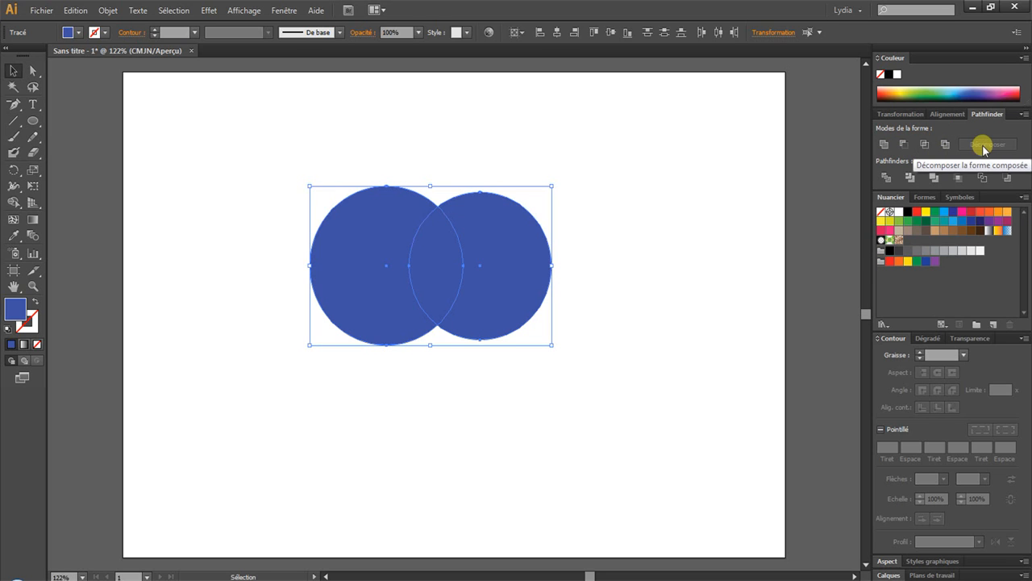
{"action": "left_click", "coordinate": [283, 11]}
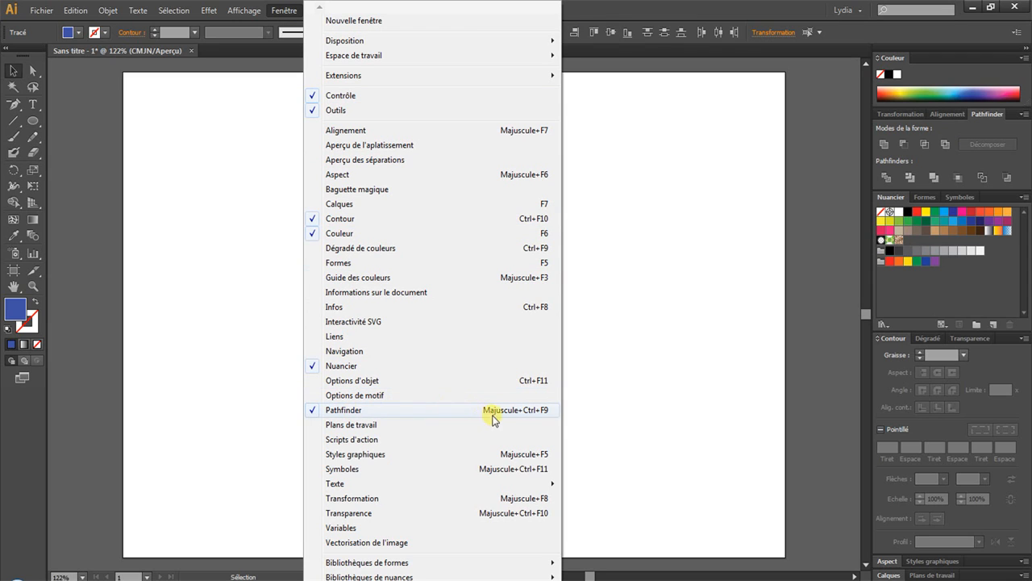
{"action": "left_click", "coordinate": [701, 2]}
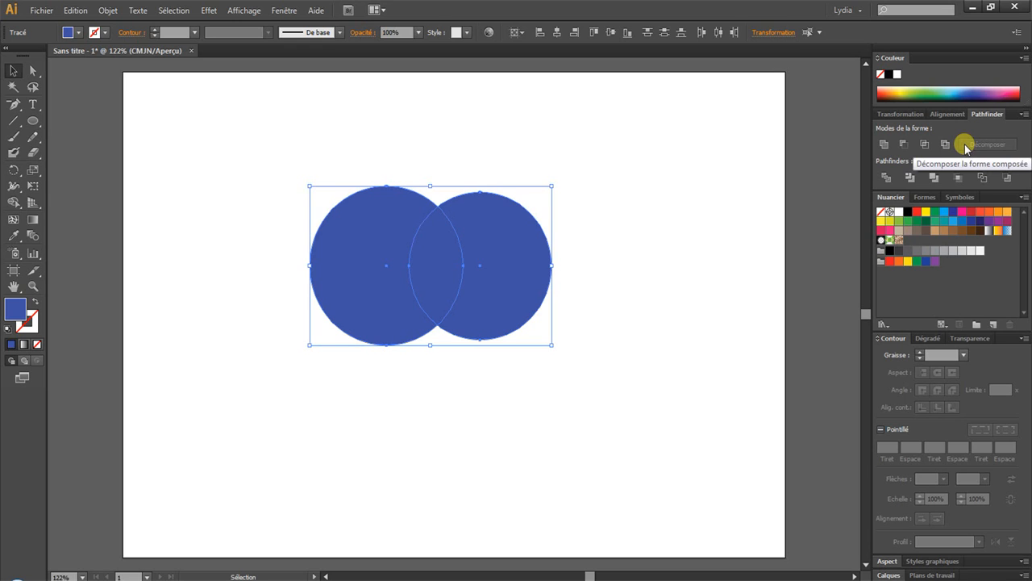
{"action": "left_click", "coordinate": [885, 148]}
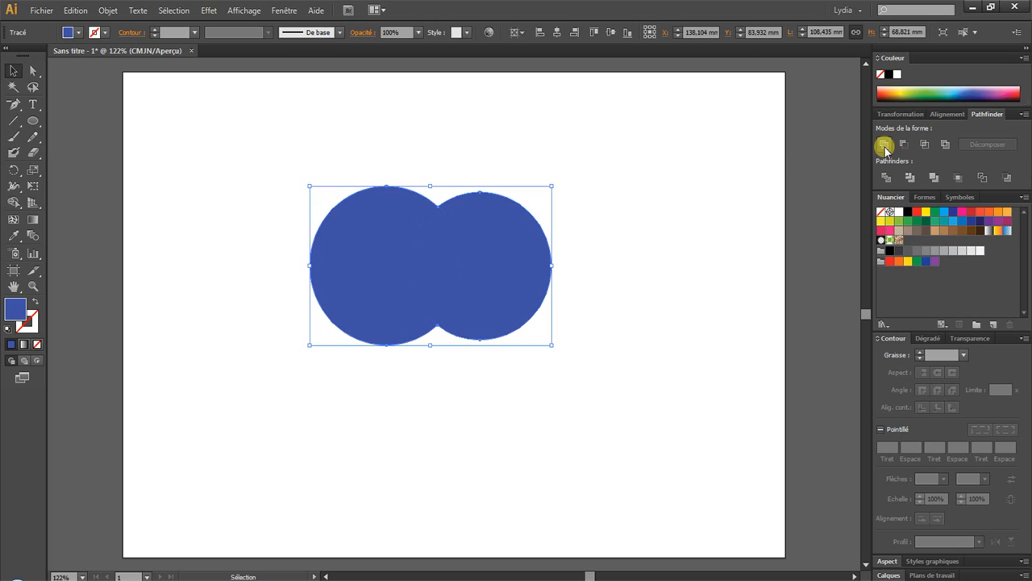
{"action": "mouse_move", "coordinate": [521, 228]}
{"action": "left_mouse_down"}
{"action": "mouse_move", "coordinate": [538, 210]}
{"action": "mouse_move", "coordinate": [626, 180]}
{"action": "mouse_move", "coordinate": [502, 215]}
{"action": "mouse_move", "coordinate": [522, 240]}
{"action": "left_mouse_up"}
{"action": "right_click", "coordinate": [516, 245]}
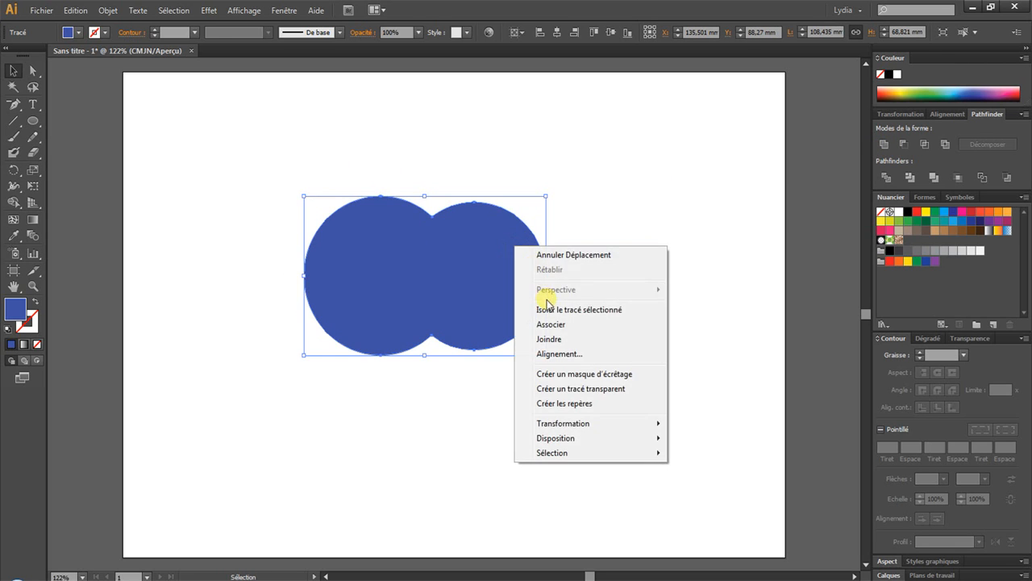
{"action": "left_click", "coordinate": [634, 197]}
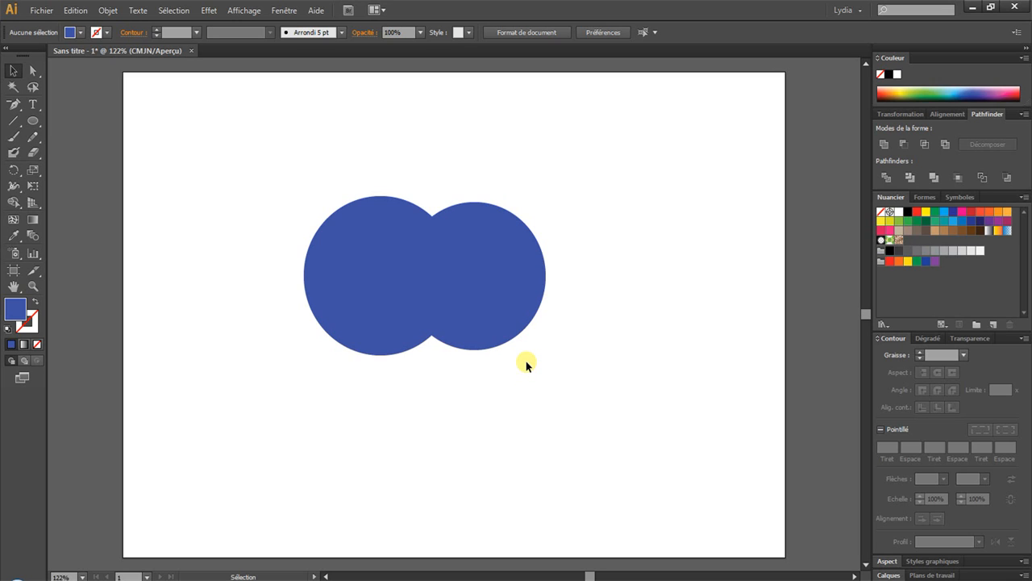
Undo the moves of the merged shape and the union of the two circles
{"action": "left_click", "coordinate": [76, 11]}
{"action": "left_click", "coordinate": [77, 25]}
{"action": "left_click", "coordinate": [77, 11]}
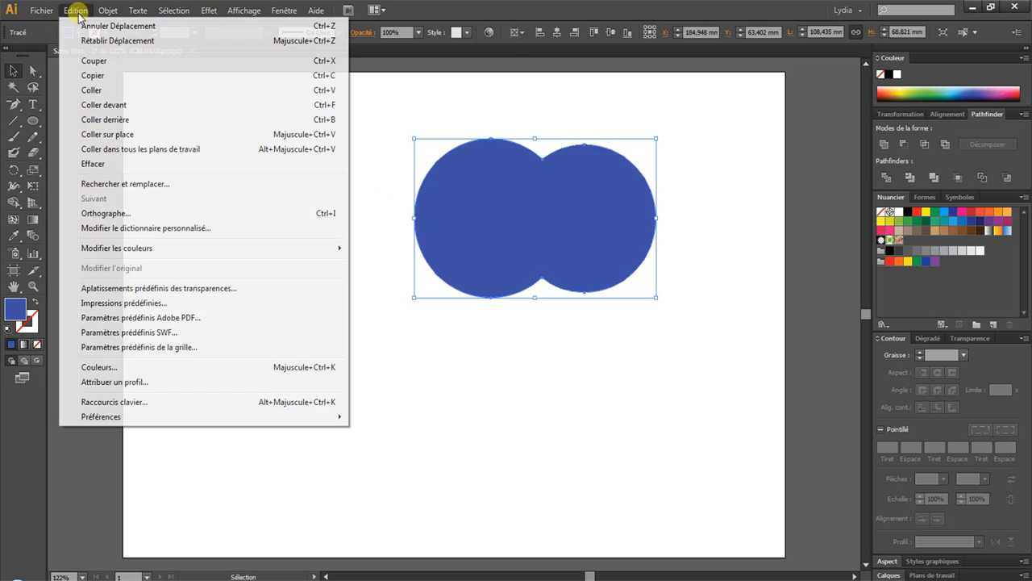
{"action": "left_click", "coordinate": [76, 25]}
{"action": "left_click", "coordinate": [76, 11]}
{"action": "left_click", "coordinate": [77, 25]}
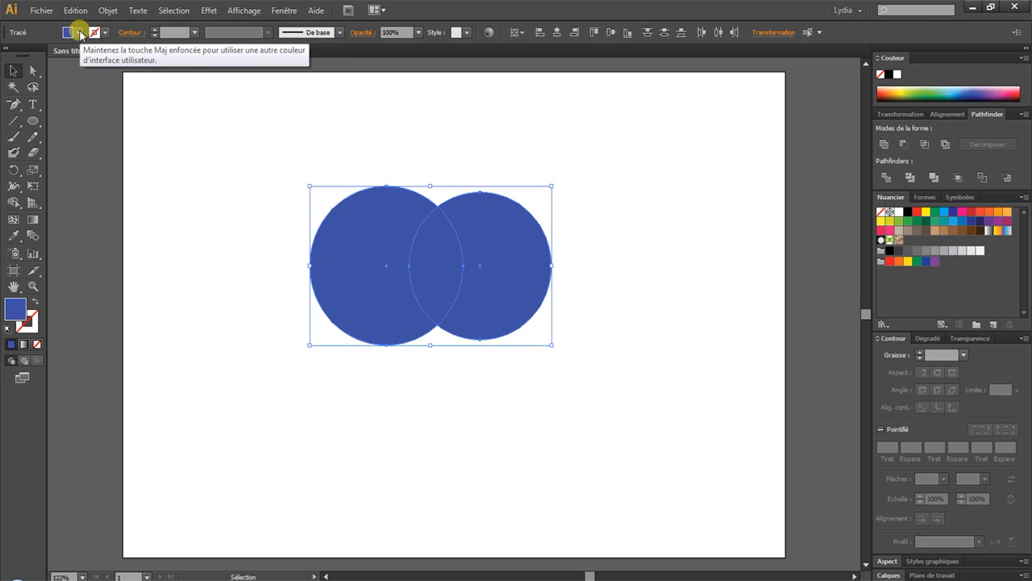
Reselect both circles, try subtracting the front circle from the back one with Pathfinder, and undo the subtraction
{"action": "left_click", "coordinate": [698, 307]}
{"action": "left_click", "coordinate": [516, 231]}
{"action": "left_click_drag", "start_coordinate": [593, 148], "coordinate": [355, 371]}
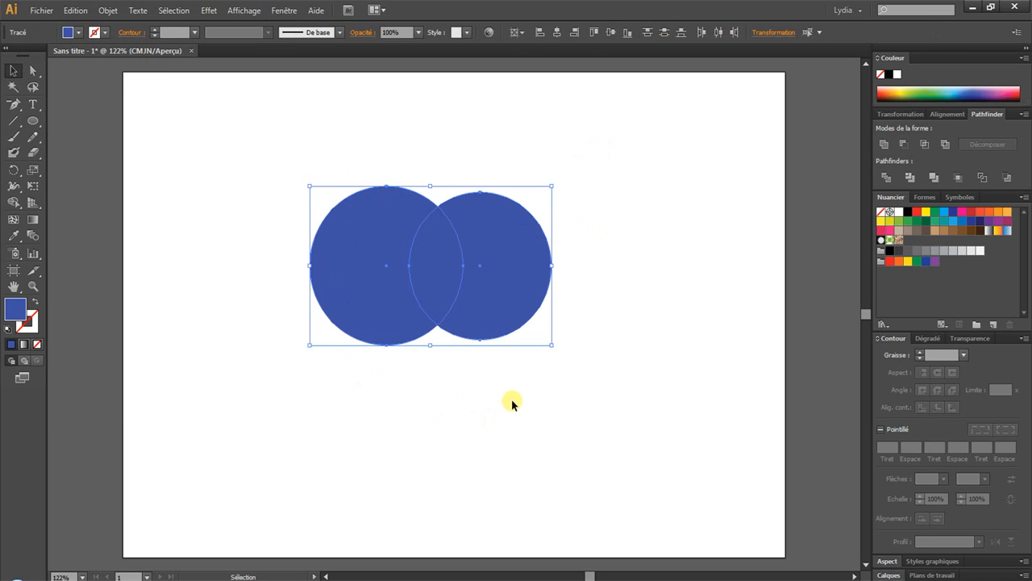
{"action": "left_click", "coordinate": [903, 143]}
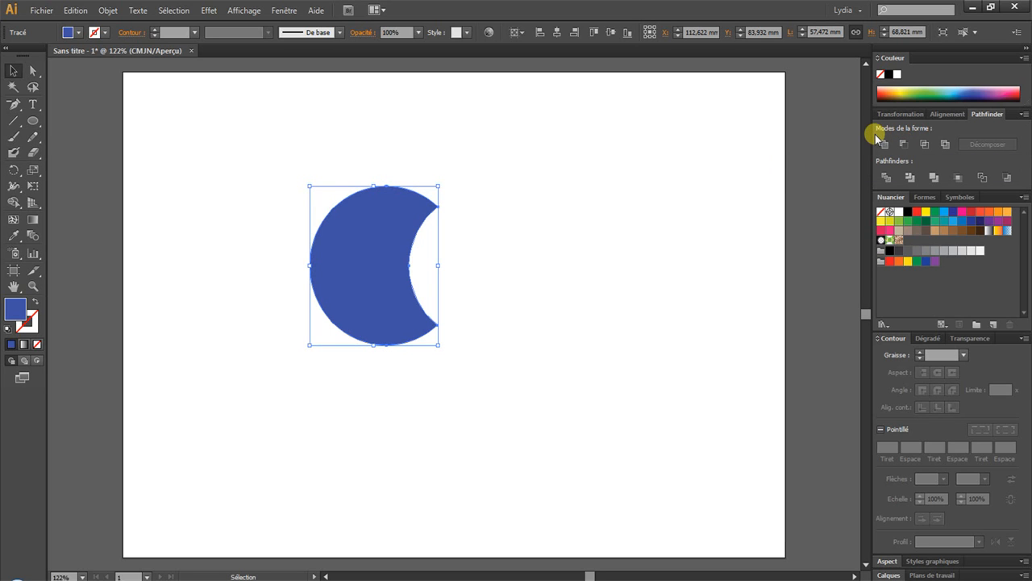
{"action": "left_click", "coordinate": [76, 10]}
{"action": "left_click", "coordinate": [117, 26]}
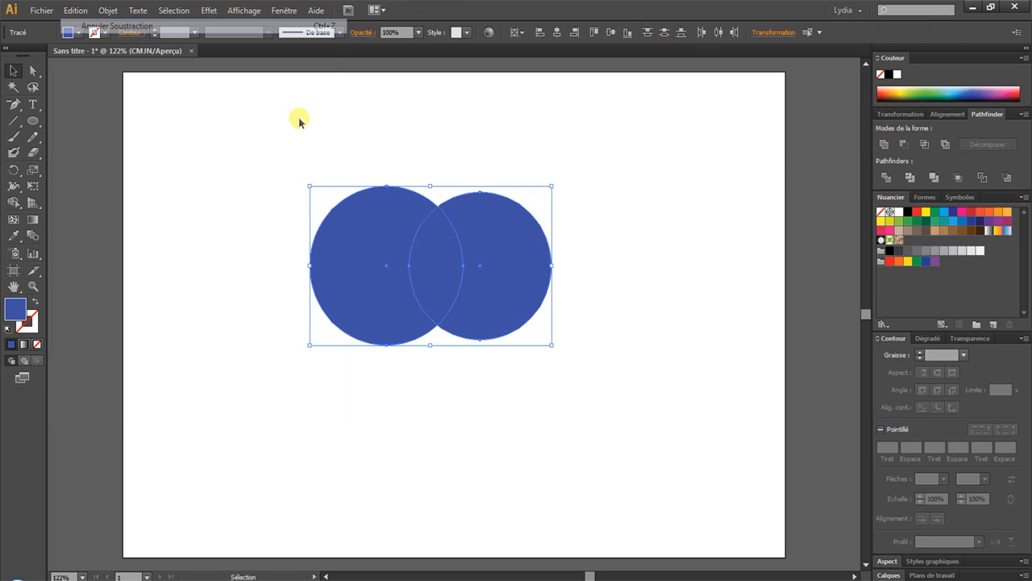
Select only the right circle and look at its stacking order options
{"action": "left_click", "coordinate": [553, 238]}
{"action": "left_click", "coordinate": [484, 247]}
{"action": "mouse_move", "coordinate": [562, 436]}
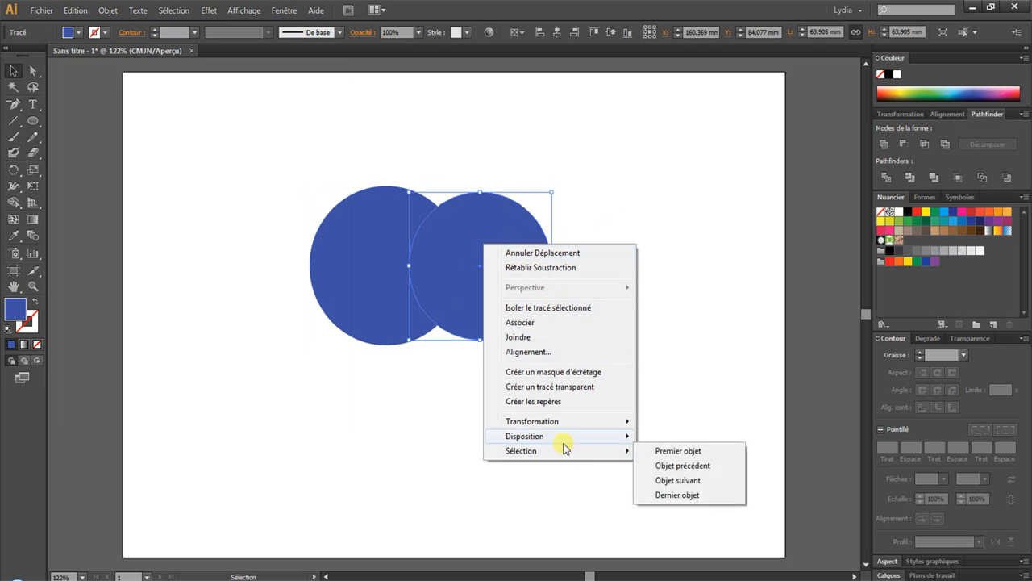
{"action": "left_click", "coordinate": [691, 433]}
Reselect both circles, subtract the front circle from the back one with Pathfinder, and undo the subtraction
{"action": "left_click", "coordinate": [601, 186]}
{"action": "left_click_drag", "start_coordinate": [600, 179], "coordinate": [355, 339]}
{"action": "left_click", "coordinate": [905, 145]}
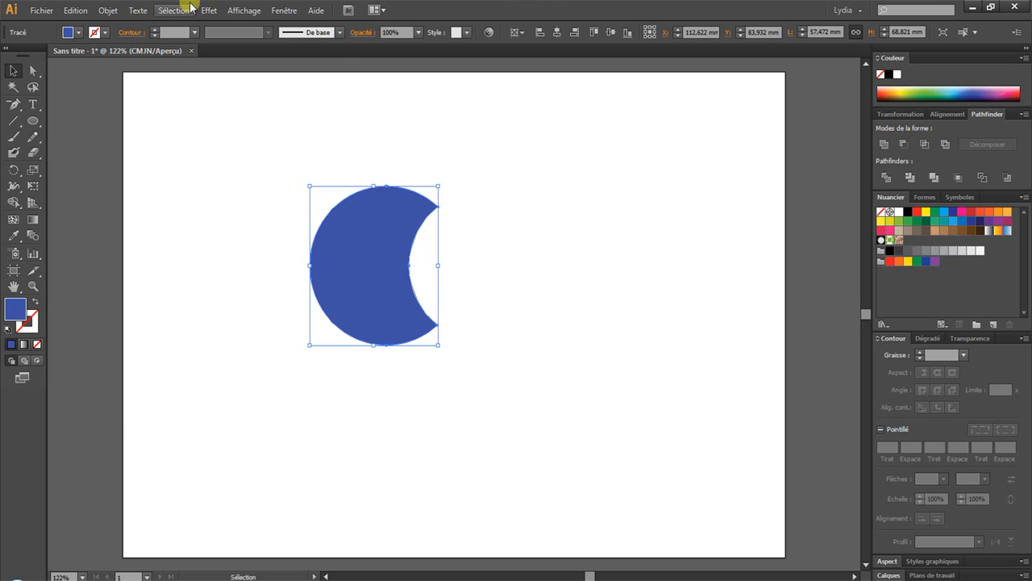
{"action": "left_click", "coordinate": [75, 11]}
{"action": "left_click", "coordinate": [81, 24]}
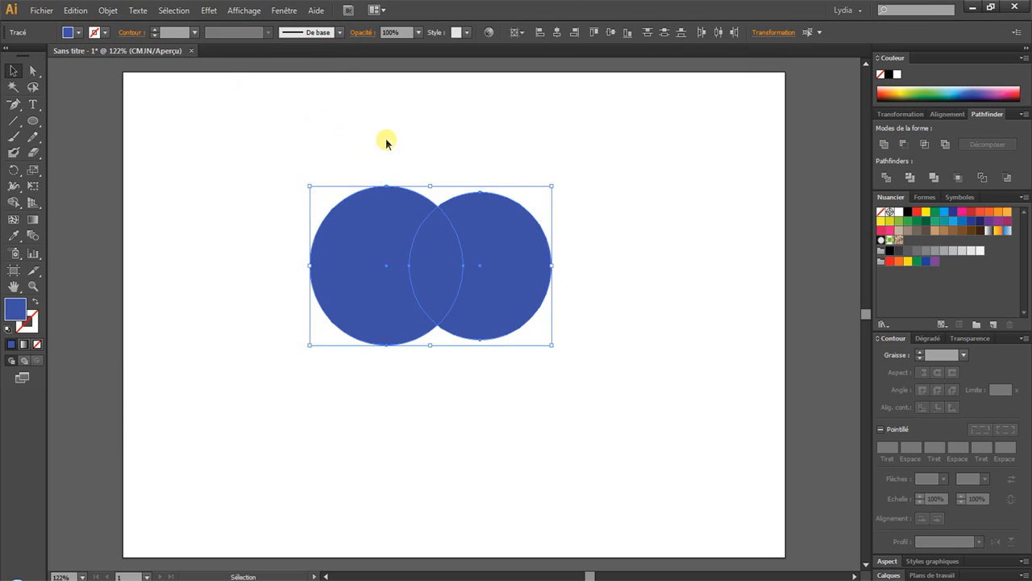
Intersect the two selected circles with Pathfinder to keep only their overlap, and undo the intersection
{"action": "left_click_drag", "start_coordinate": [367, 137], "coordinate": [554, 331]}
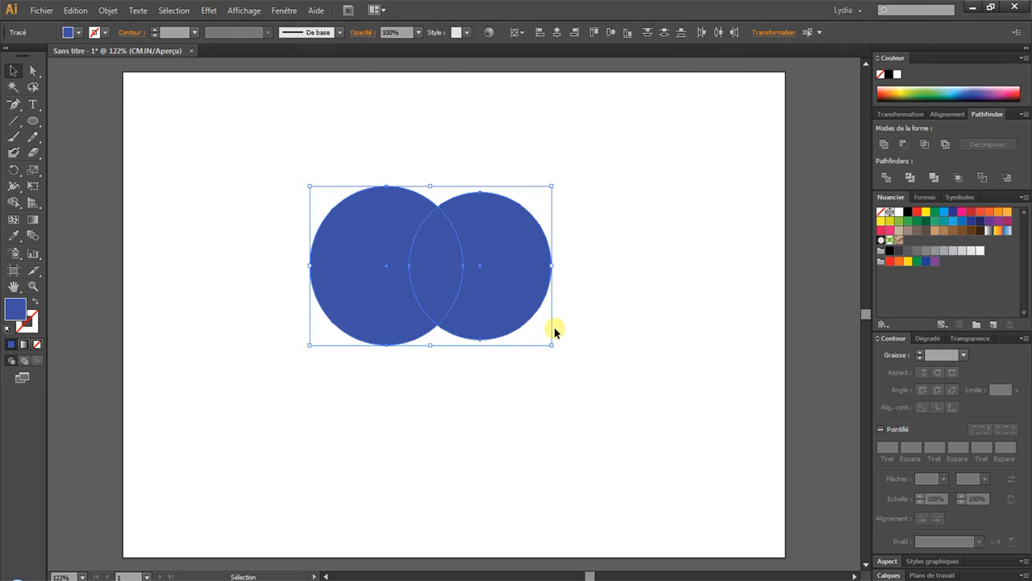
{"action": "left_click", "coordinate": [924, 145]}
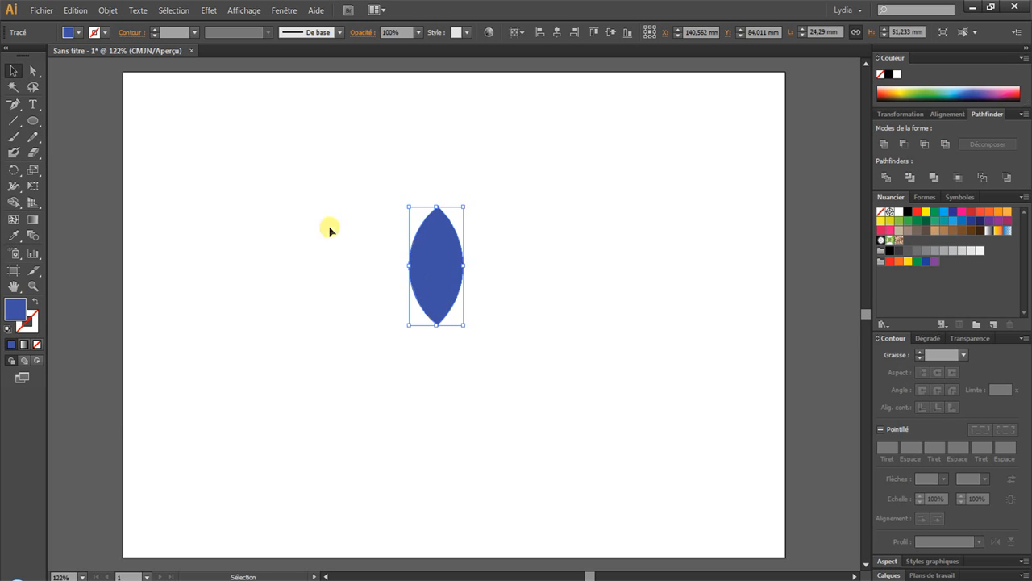
{"action": "left_click", "coordinate": [80, 10]}
{"action": "left_click", "coordinate": [87, 26]}
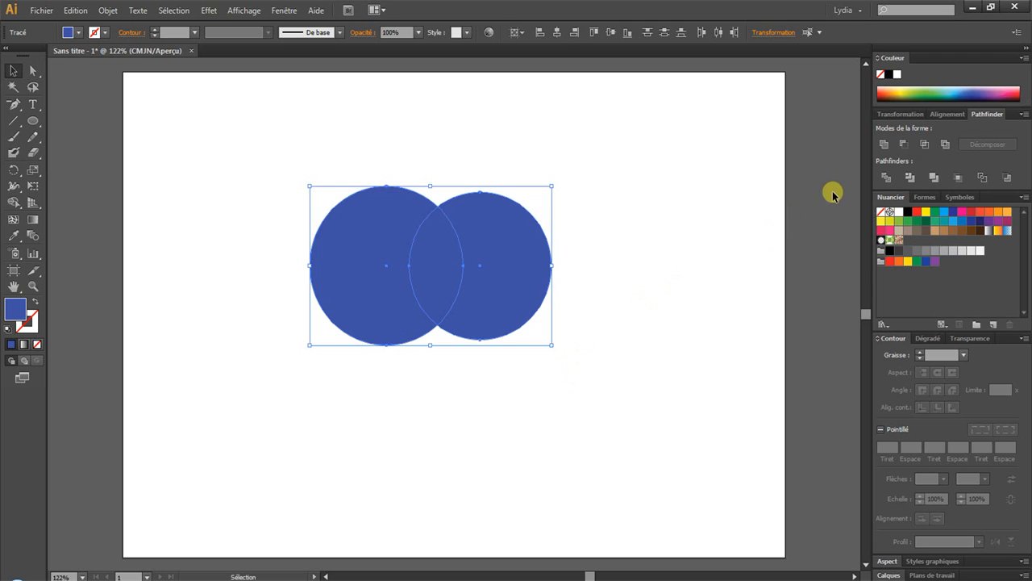
Apply the Pathfinder Exclude mode to the two circles to cut out their overlap, and undo the exclusion
{"action": "left_click", "coordinate": [945, 145]}
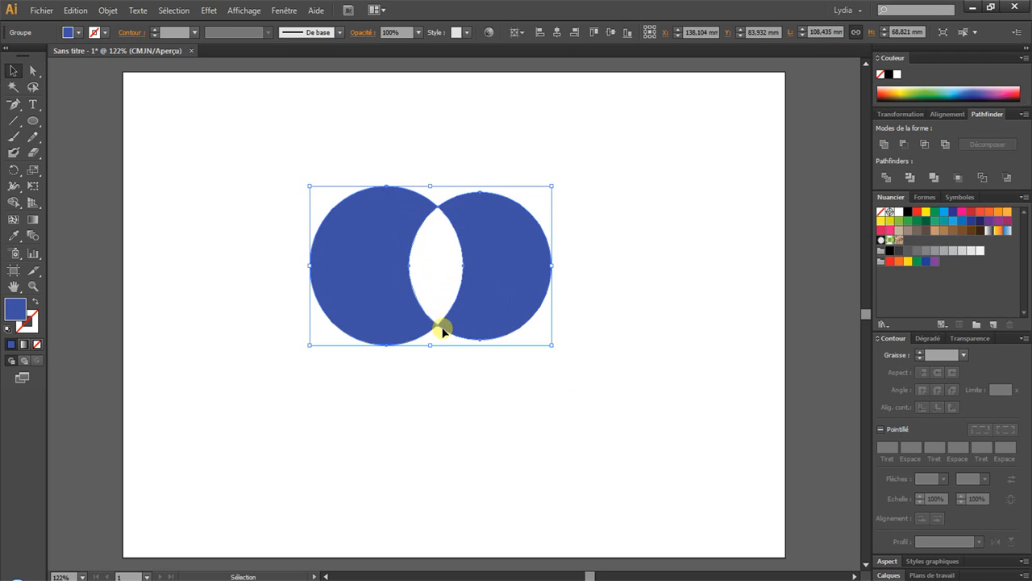
{"action": "left_click", "coordinate": [80, 19]}
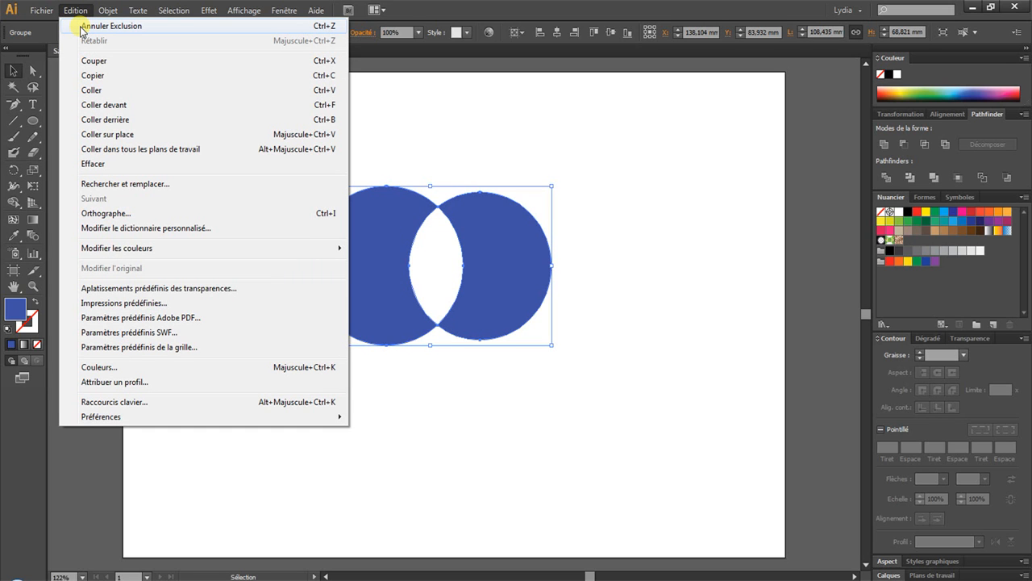
{"action": "left_click", "coordinate": [81, 27]}
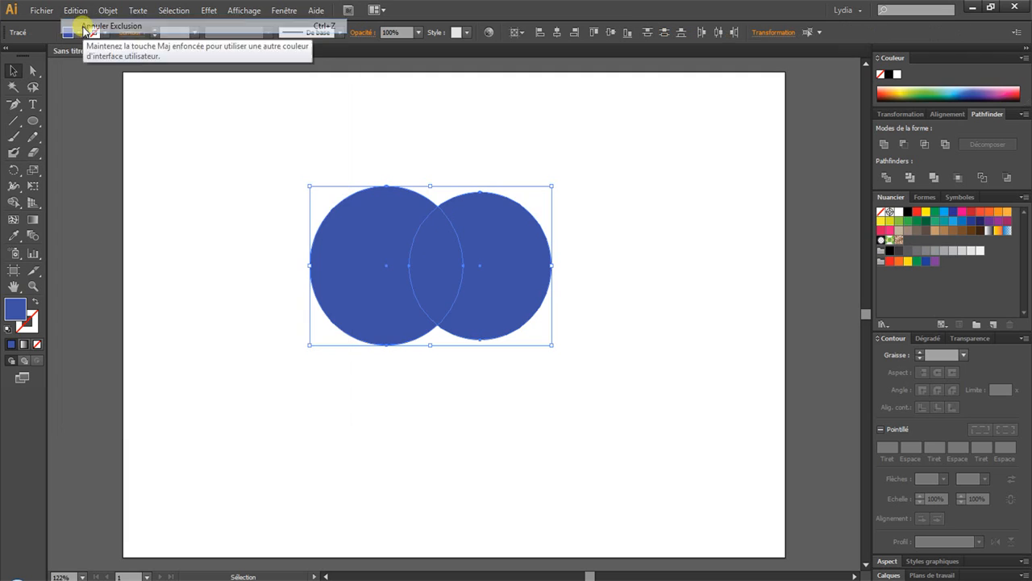
Select the left circle alone and set its fill to red f70819
{"action": "left_click", "coordinate": [198, 151]}
{"action": "left_click", "coordinate": [349, 199]}
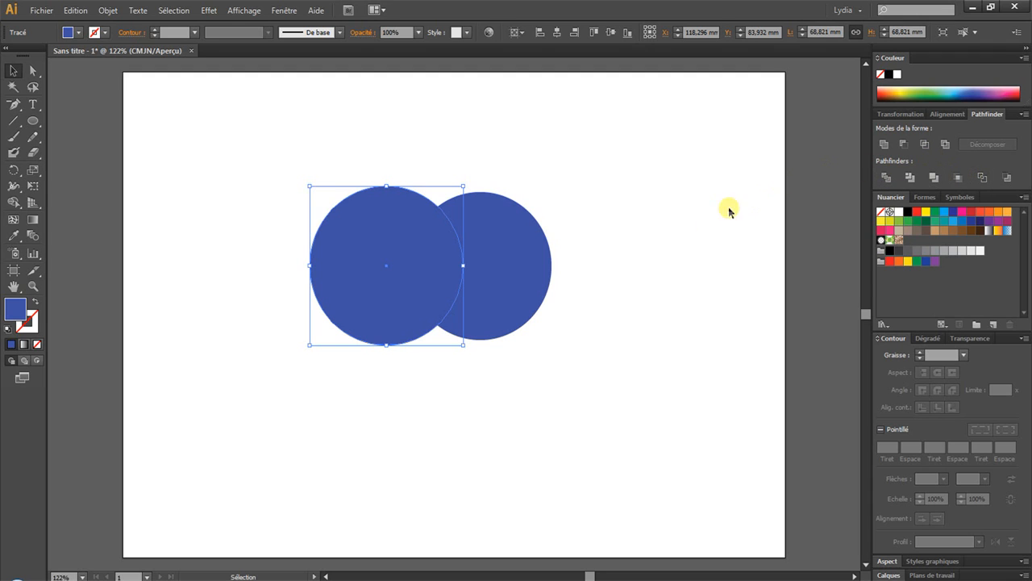
{"action": "double_click", "coordinate": [15, 308]}
{"action": "left_click_drag", "start_coordinate": [643, 242], "coordinate": [634, 223]}
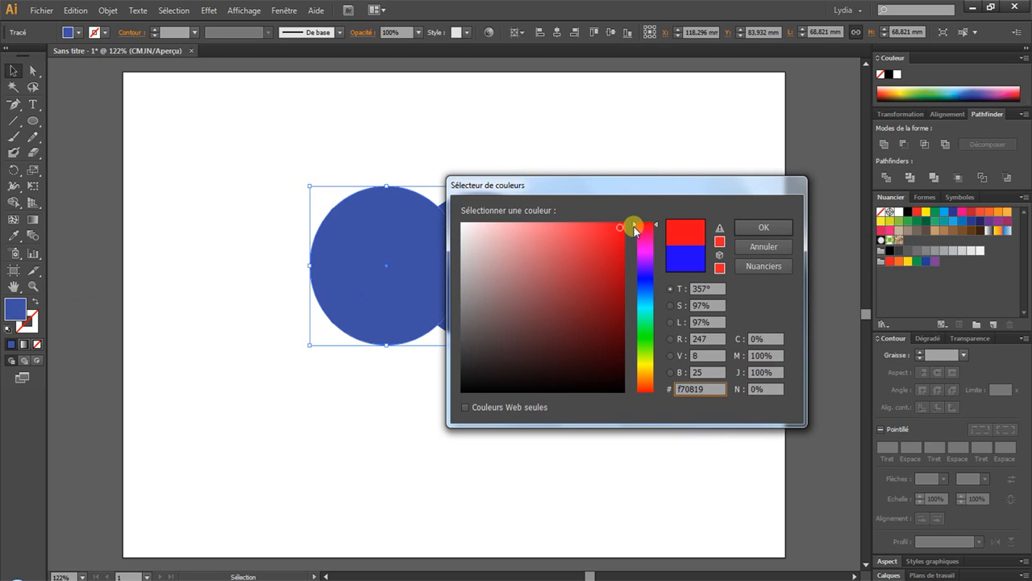
{"action": "left_click", "coordinate": [758, 226]}
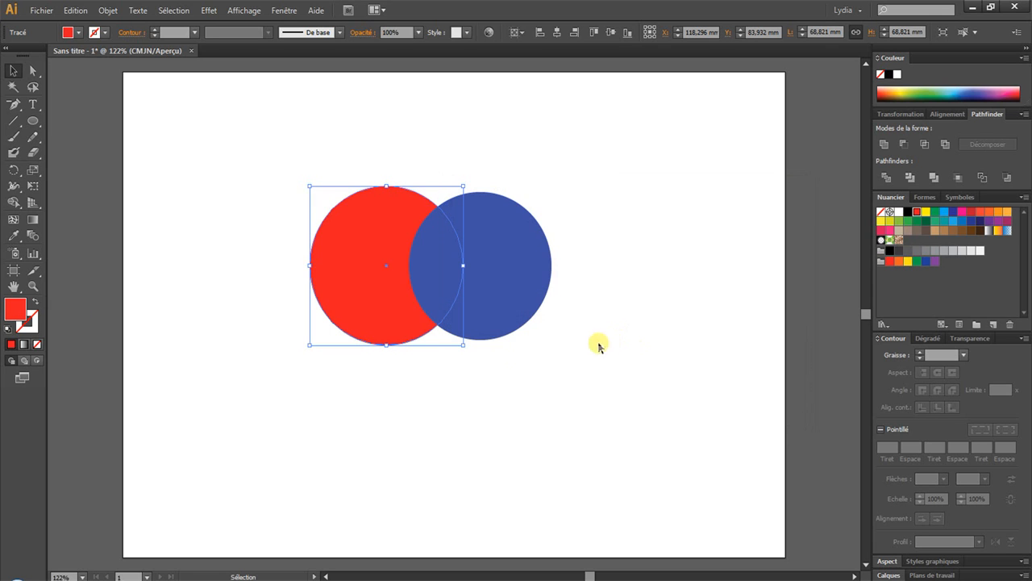
Give the red circle a black stroke with a weight of 5 pt
{"action": "left_click", "coordinate": [27, 327]}
{"action": "double_click", "coordinate": [25, 323]}
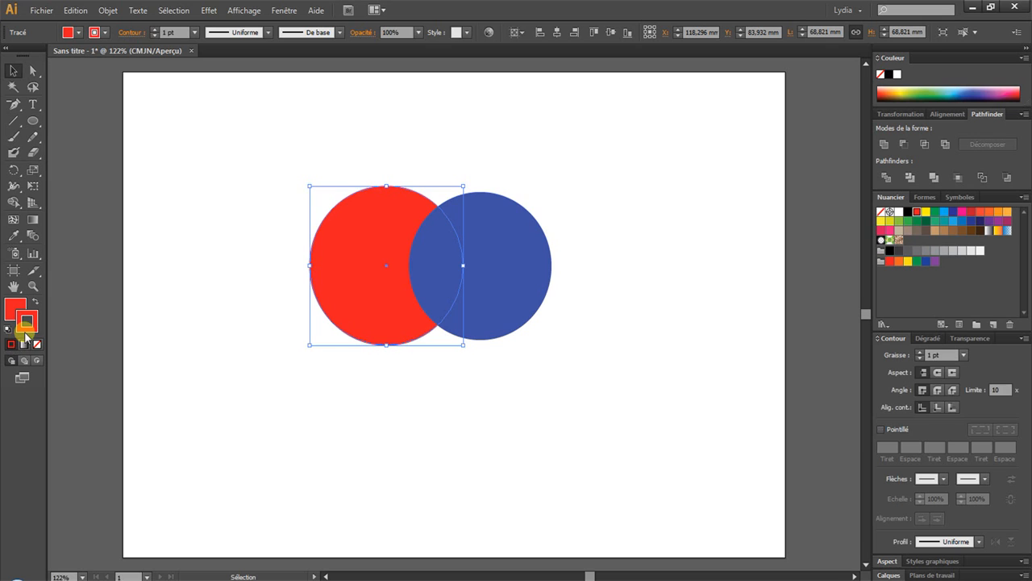
{"action": "left_click_drag", "start_coordinate": [617, 370], "coordinate": [633, 391]}
{"action": "left_click", "coordinate": [749, 230]}
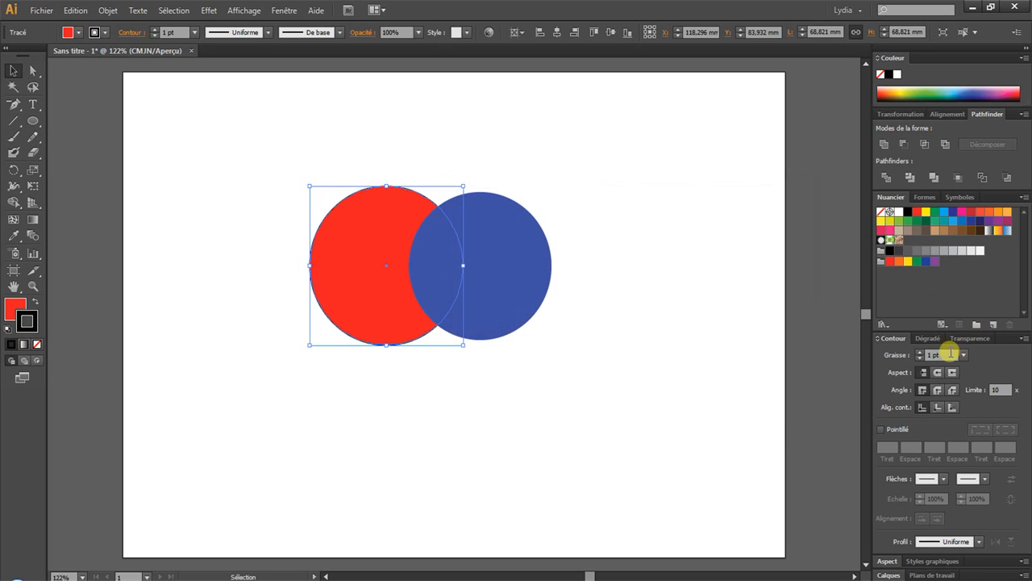
{"action": "left_click", "coordinate": [964, 356]}
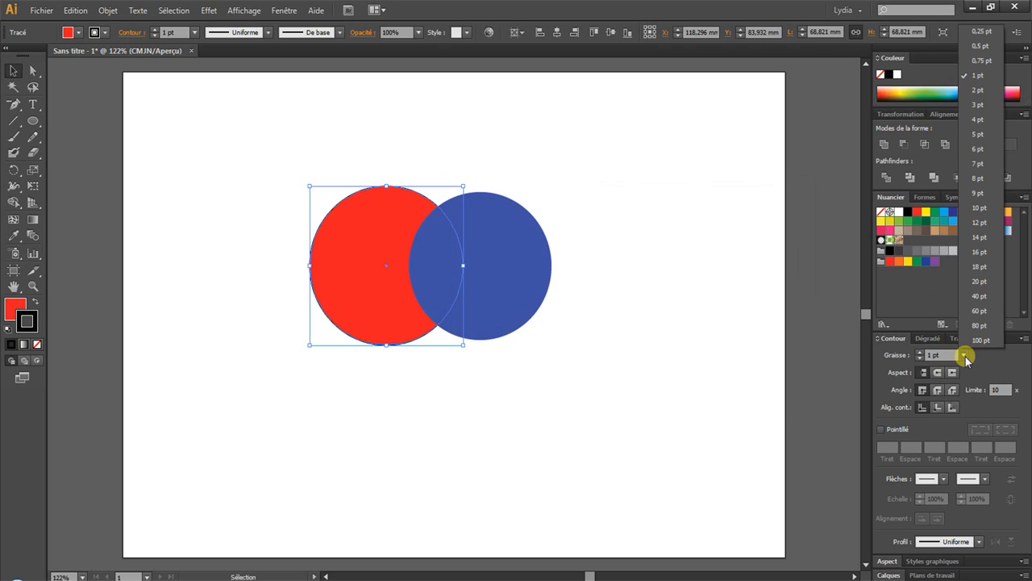
{"action": "left_click", "coordinate": [979, 132]}
{"action": "left_click", "coordinate": [260, 136]}
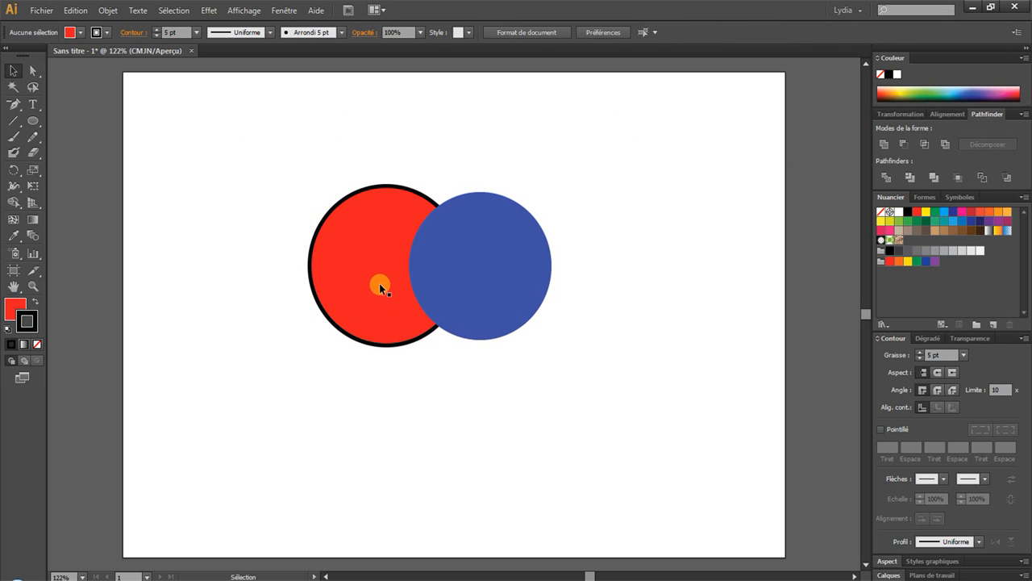
Select both circles and group them
{"action": "left_click_drag", "start_coordinate": [295, 162], "coordinate": [575, 399]}
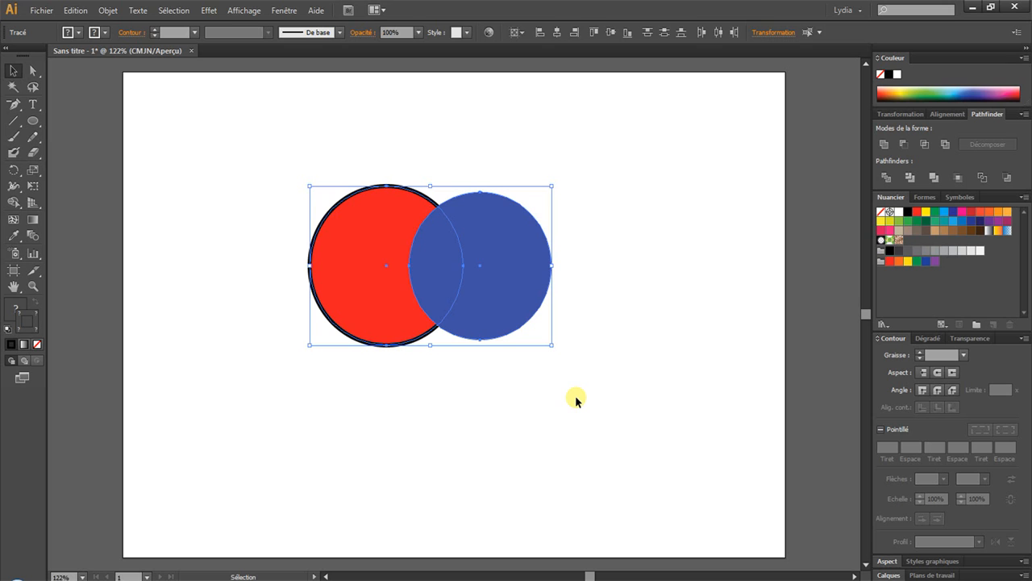
{"action": "right_click", "coordinate": [492, 240]}
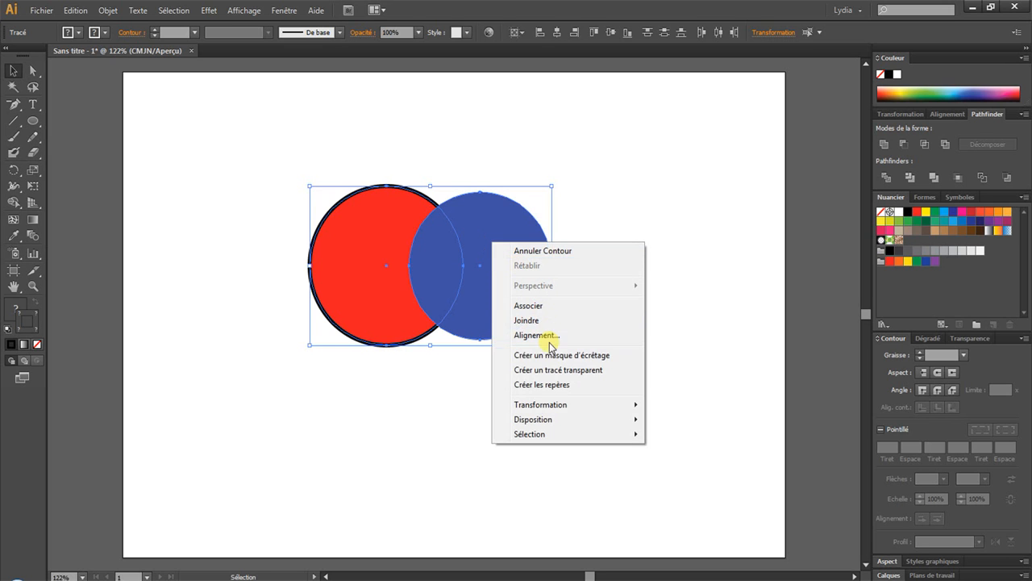
{"action": "left_click", "coordinate": [528, 306]}
{"action": "left_click", "coordinate": [608, 259]}
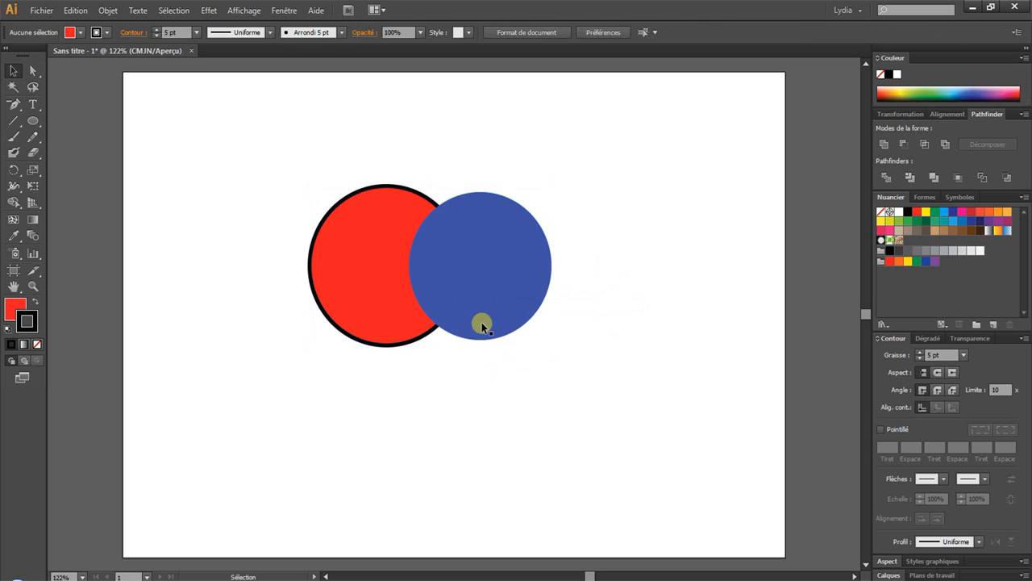
Select the group of two circles and ungroup it
{"action": "left_click", "coordinate": [466, 272]}
{"action": "right_click", "coordinate": [484, 235]}
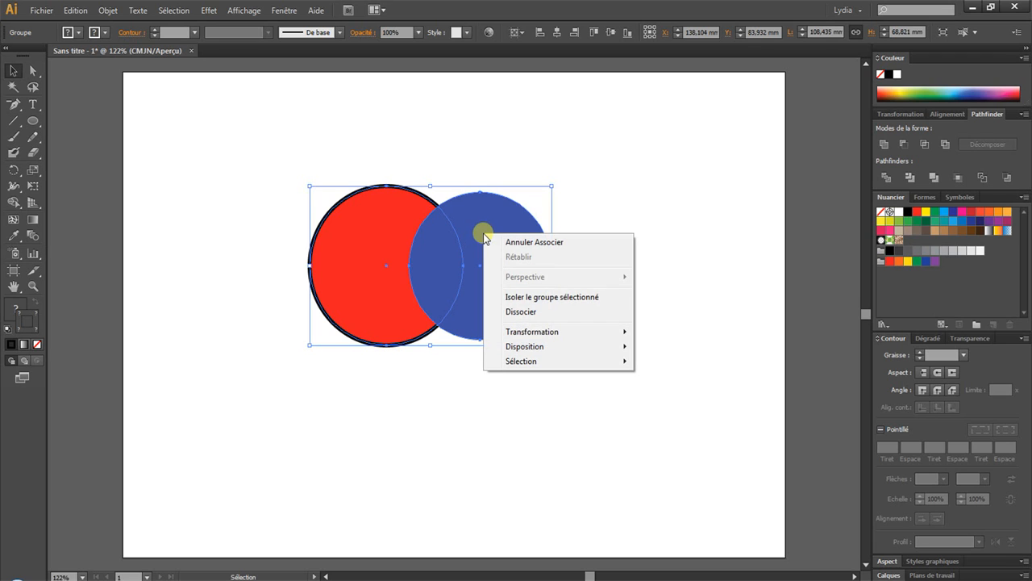
{"action": "left_click", "coordinate": [519, 313]}
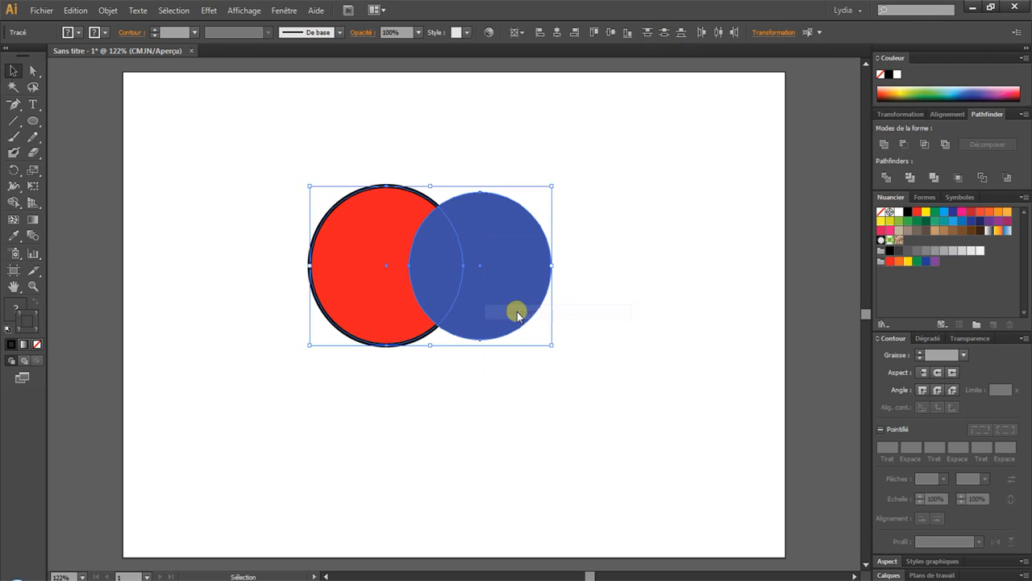
{"action": "left_click", "coordinate": [636, 251]}
Select both the red and blue circles and split them along their overlap with Pathfinder Divide
{"action": "right_click", "coordinate": [501, 252]}
{"action": "left_click", "coordinate": [501, 252]}
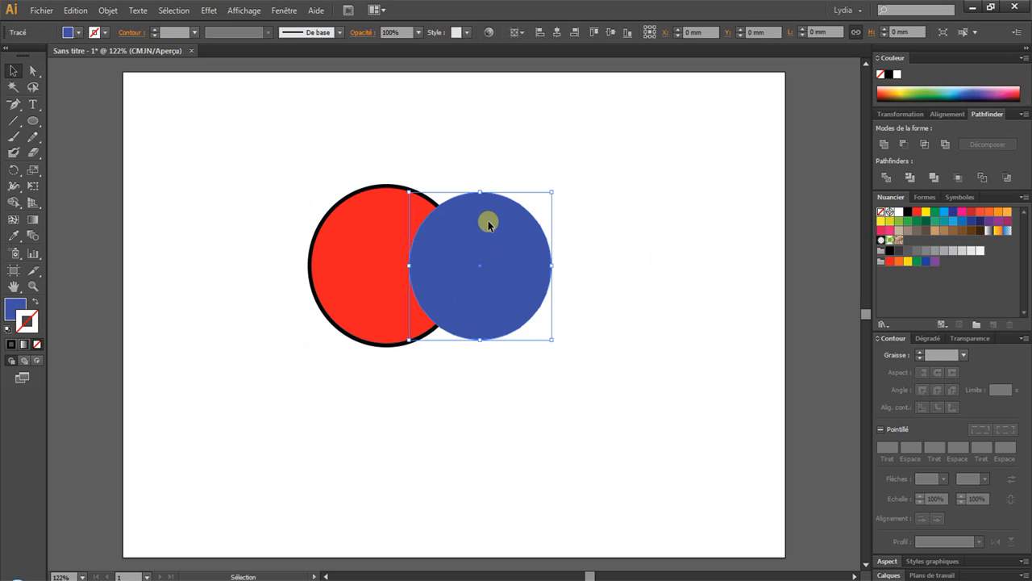
{"action": "left_click", "coordinate": [603, 221]}
{"action": "left_click_drag", "start_coordinate": [305, 146], "coordinate": [565, 351]}
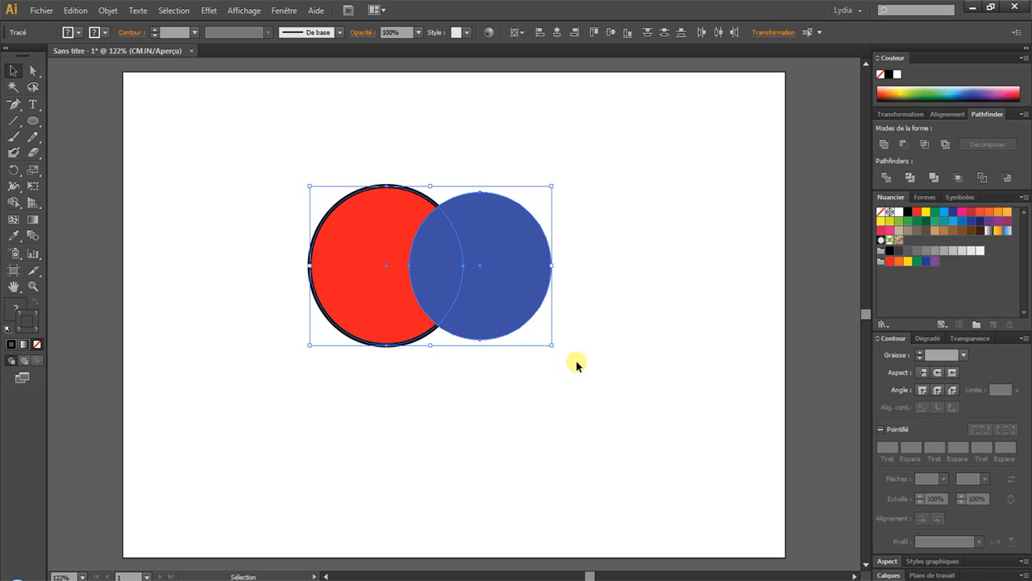
{"action": "left_click", "coordinate": [884, 178]}
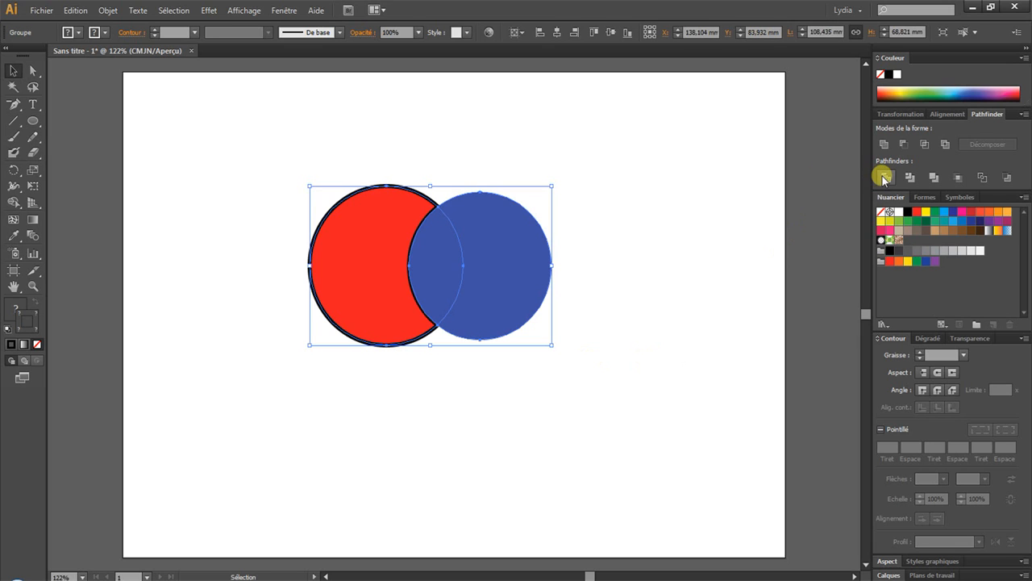
Select the divided shape and ungroup its pieces
{"action": "left_click", "coordinate": [588, 234]}
{"action": "left_click", "coordinate": [493, 256]}
{"action": "right_click", "coordinate": [498, 236]}
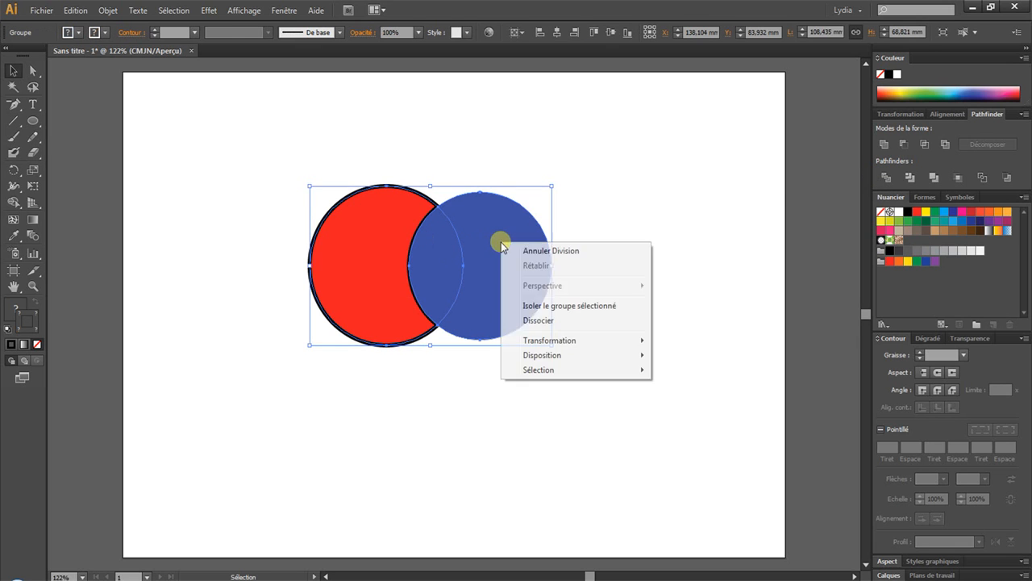
{"action": "left_click", "coordinate": [534, 321]}
Select the blue crescent alone and nudge it to the right, away from the overlap piece
{"action": "left_click", "coordinate": [523, 242]}
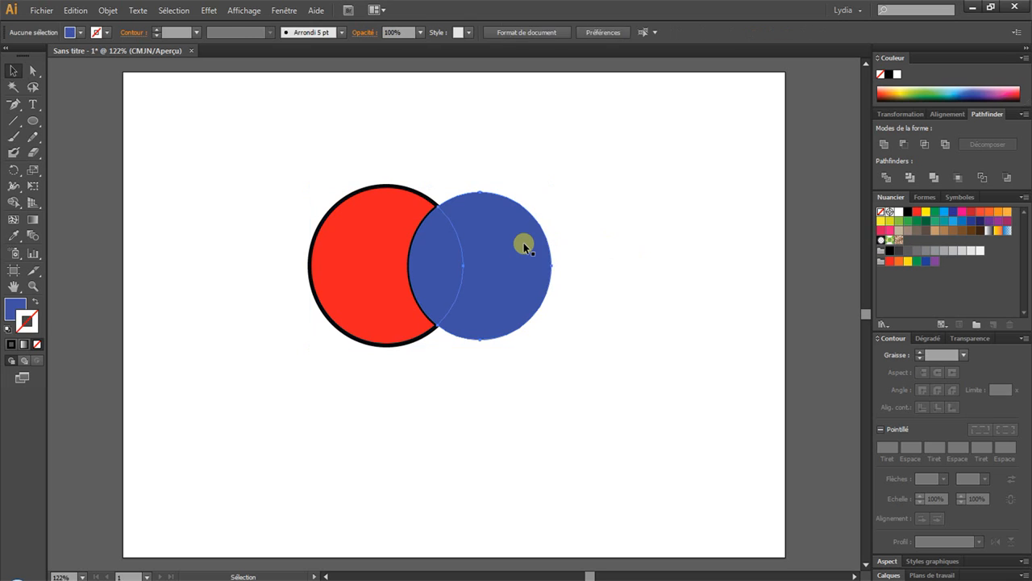
{"action": "key", "text": "Right"}
{"action": "key", "text": "Right"}
{"action": "key", "text": "Right"}
{"action": "key", "text": "Right"}
{"action": "key", "text": "Right"}
{"action": "key", "text": "Right"}
{"action": "key", "text": "Right"}
{"action": "key", "text": "Right"}
{"action": "key", "text": "Right"}
{"action": "key", "text": "Right"}
{"action": "key", "text": "Right"}
{"action": "key", "text": "Right"}
{"action": "key", "text": "Right"}
{"action": "key", "text": "Right"}
{"action": "key", "text": "Right"}
{"action": "key", "text": "Right"}
{"action": "key", "text": "Right"}
{"action": "key", "text": "Right"}
{"action": "key", "text": "Right"}
{"action": "key", "text": "Right"}
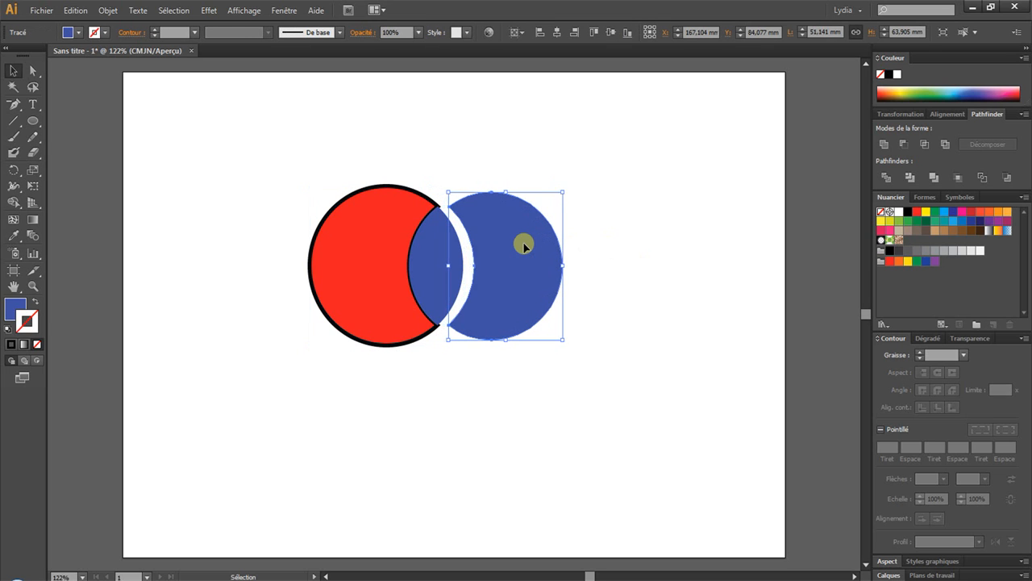
Nudge the red crescent to the left, away from the blue overlap piece, and check that the middle piece is separately selectable
{"action": "left_click", "coordinate": [379, 249]}
{"action": "key", "text": "Left"}
{"action": "key", "text": "Left"}
{"action": "key", "text": "Left"}
{"action": "key", "text": "Left"}
{"action": "key", "text": "Left"}
{"action": "key", "text": "Left"}
{"action": "key", "text": "Left"}
{"action": "key", "text": "Left"}
{"action": "key", "text": "Left"}
{"action": "key", "text": "Left"}
{"action": "key", "text": "Left"}
{"action": "key", "text": "Left"}
{"action": "key", "text": "Left"}
{"action": "key", "text": "Left"}
{"action": "key", "text": "Left"}
{"action": "key", "text": "Left"}
{"action": "key", "text": "Left"}
{"action": "key", "text": "Left"}
{"action": "key", "text": "Left"}
{"action": "key", "text": "Left"}
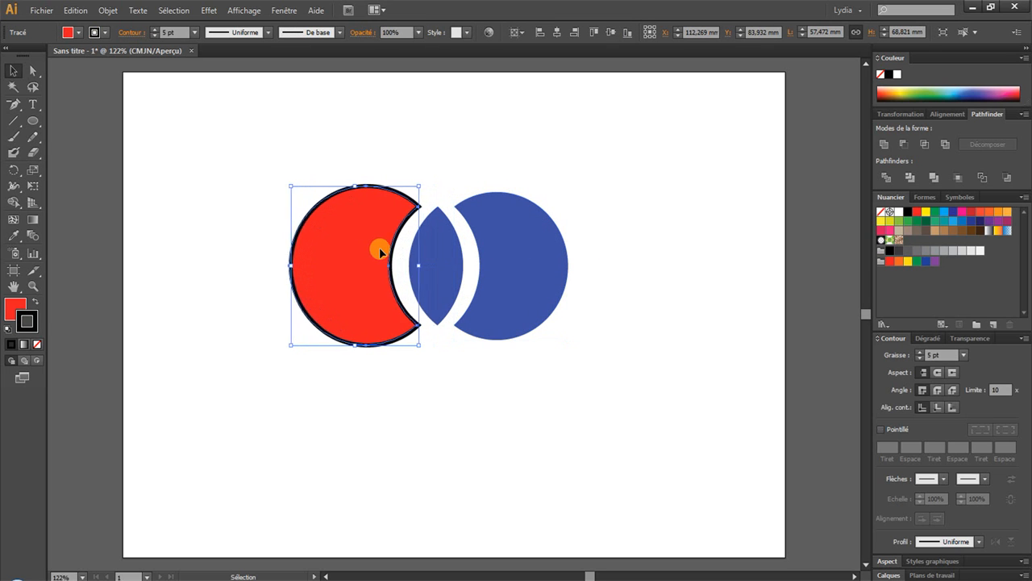
{"action": "left_click", "coordinate": [481, 424]}
{"action": "left_click", "coordinate": [448, 255]}
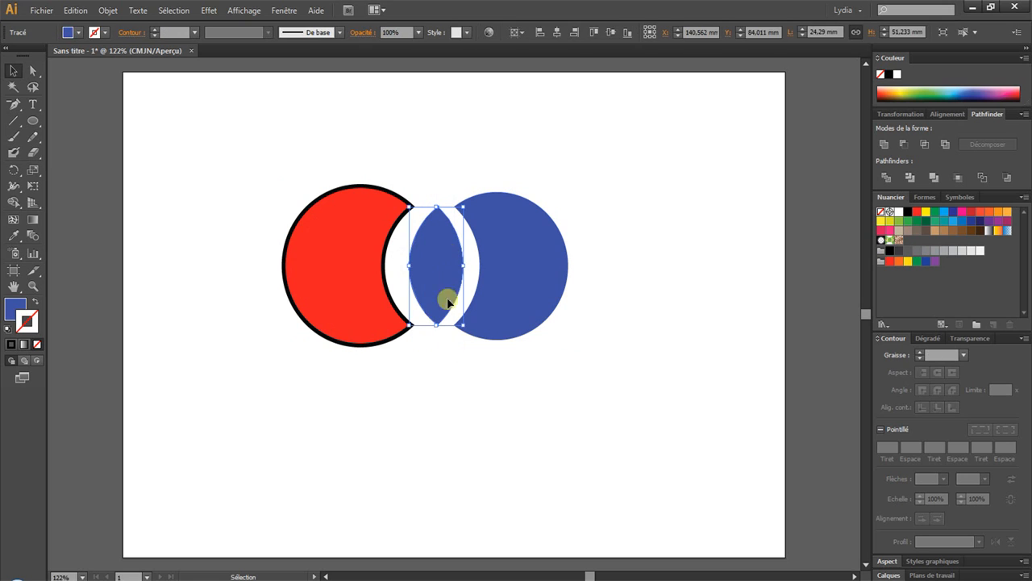
{"action": "left_click", "coordinate": [459, 378]}
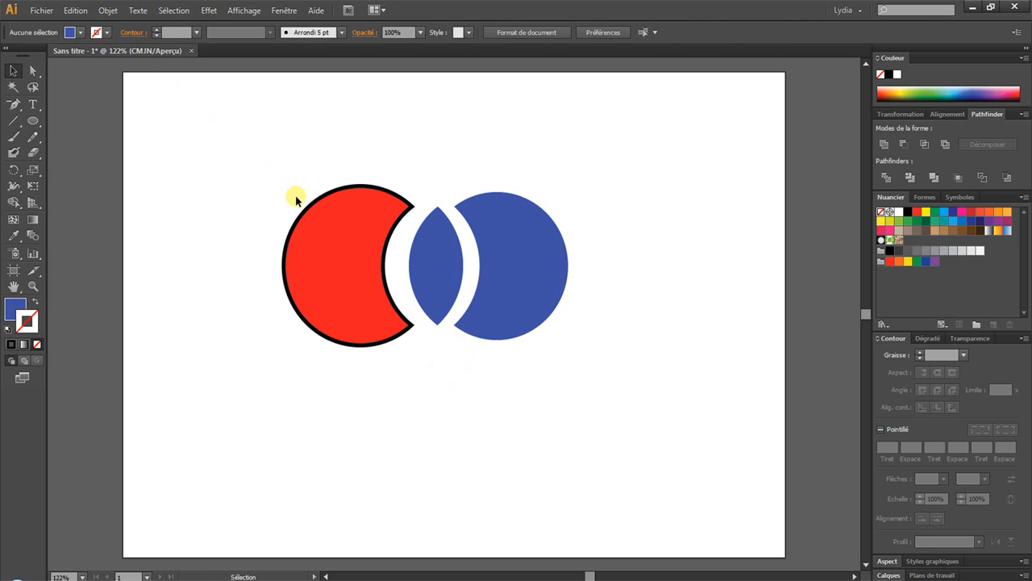
Undo the moves of the red and blue crescents and the ungrouping of the divided pieces
{"action": "key", "text": "ctrl+z"}
{"action": "key", "text": "ctrl+z"}
{"action": "key", "text": "ctrl+z"}
{"action": "key", "text": "ctrl+z"}
{"action": "key", "text": "ctrl+z"}
{"action": "key", "text": "ctrl+z"}
{"action": "key", "text": "ctrl+z"}
{"action": "key", "text": "ctrl+z"}
{"action": "key", "text": "ctrl+z"}
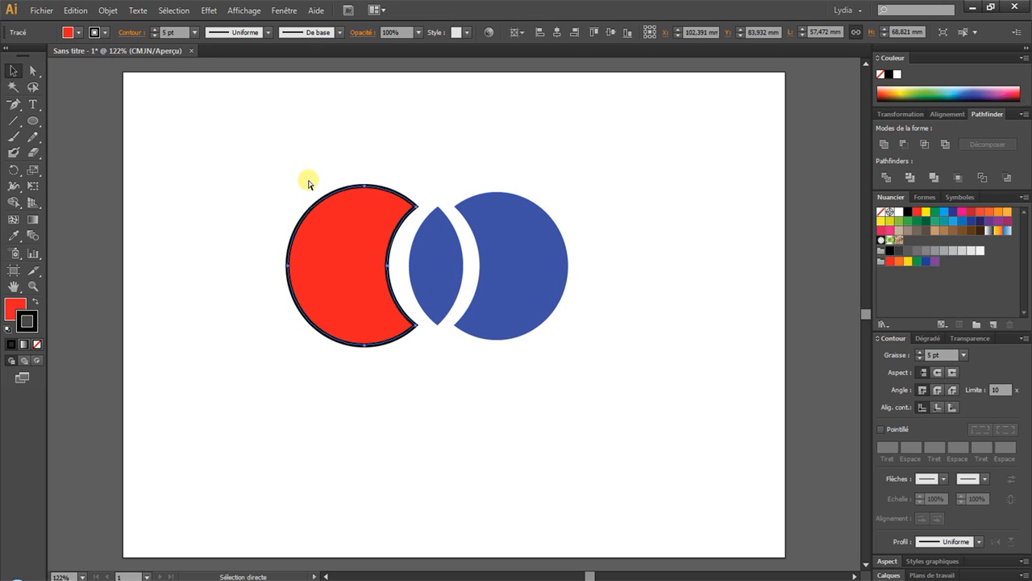
{"action": "key", "text": "ctrl+z"}
{"action": "key", "text": "ctrl+z"}
{"action": "key", "text": "ctrl+z"}
{"action": "key", "text": "ctrl+z"}
{"action": "key", "text": "ctrl+z"}
{"action": "key", "text": "ctrl+z"}
{"action": "key", "text": "ctrl+z"}
{"action": "key", "text": "ctrl+z"}
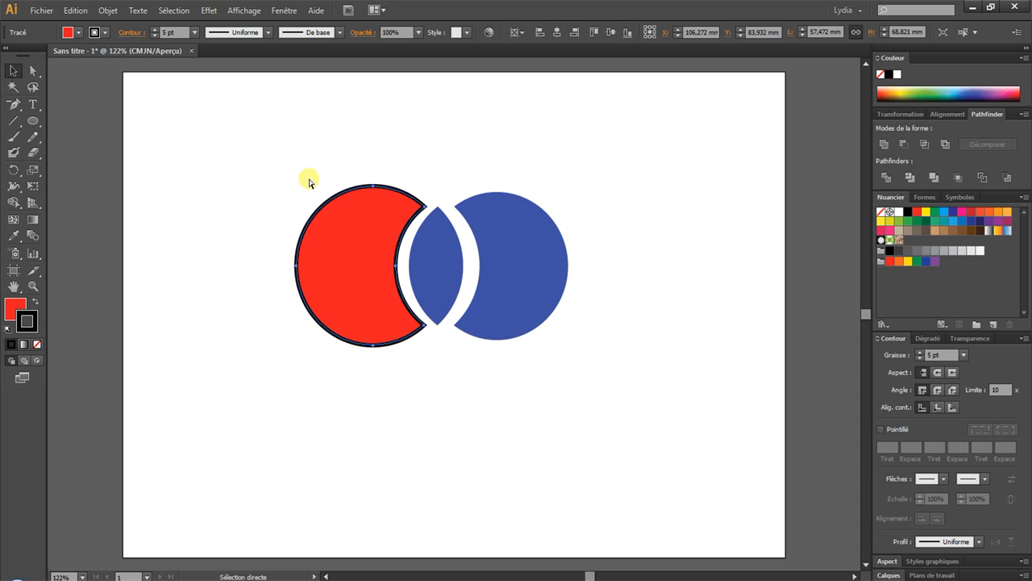
{"action": "key", "text": "ctrl+z"}
{"action": "key", "text": "ctrl+z"}
{"action": "key", "text": "ctrl+z"}
{"action": "key", "text": "ctrl+z"}
{"action": "key", "text": "ctrl+z"}
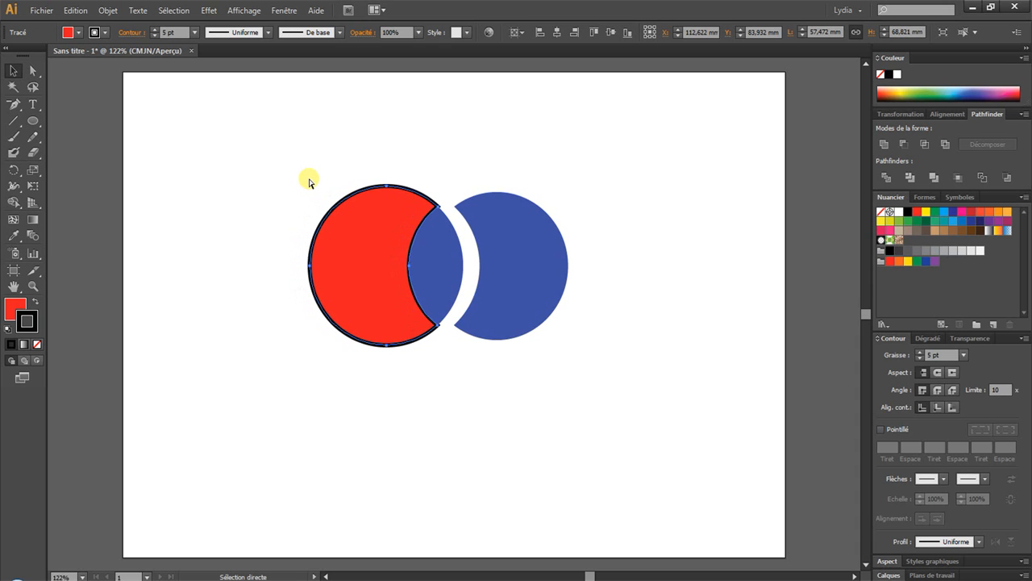
{"action": "key", "text": "ctrl+z"}
{"action": "key", "text": "ctrl+z"}
{"action": "key", "text": "ctrl+z"}
{"action": "key", "text": "ctrl+z"}
{"action": "key", "text": "ctrl+z"}
{"action": "key", "text": "ctrl+z"}
{"action": "key", "text": "ctrl+z"}
{"action": "key", "text": "ctrl+z"}
{"action": "key", "text": "ctrl+z"}
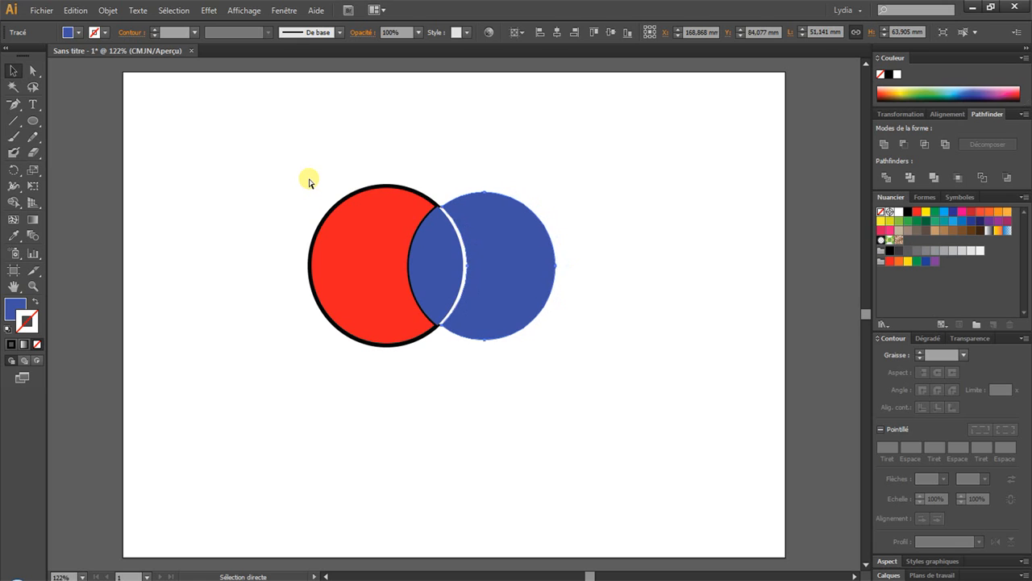
{"action": "key", "text": "ctrl+z"}
{"action": "key", "text": "ctrl+z"}
{"action": "key", "text": "ctrl+z"}
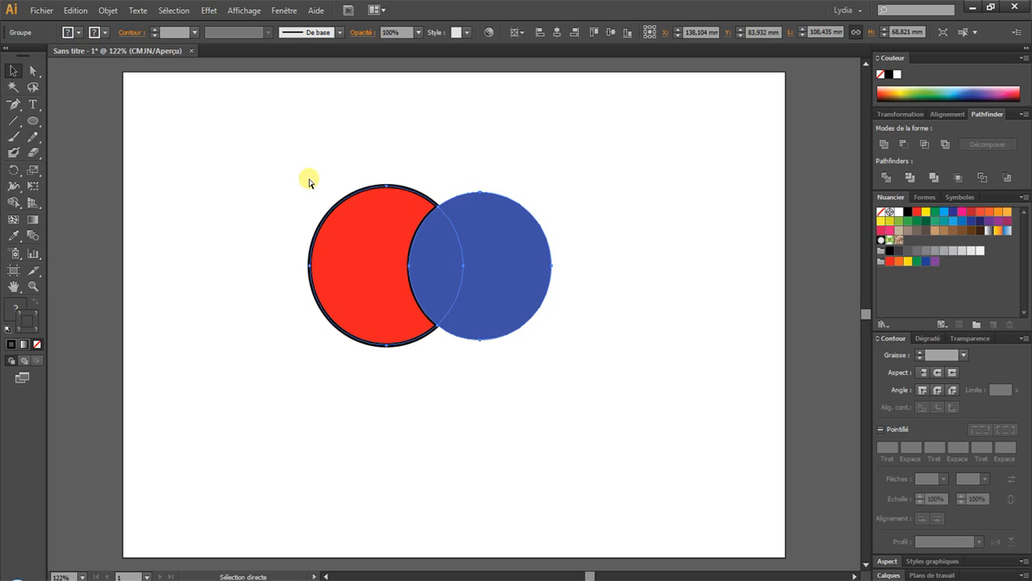
Select the red and blue circles, apply the Pathfinder Trim operation and ungroup the resulting pieces
{"action": "left_click", "coordinate": [511, 385]}
{"action": "left_click", "coordinate": [486, 296]}
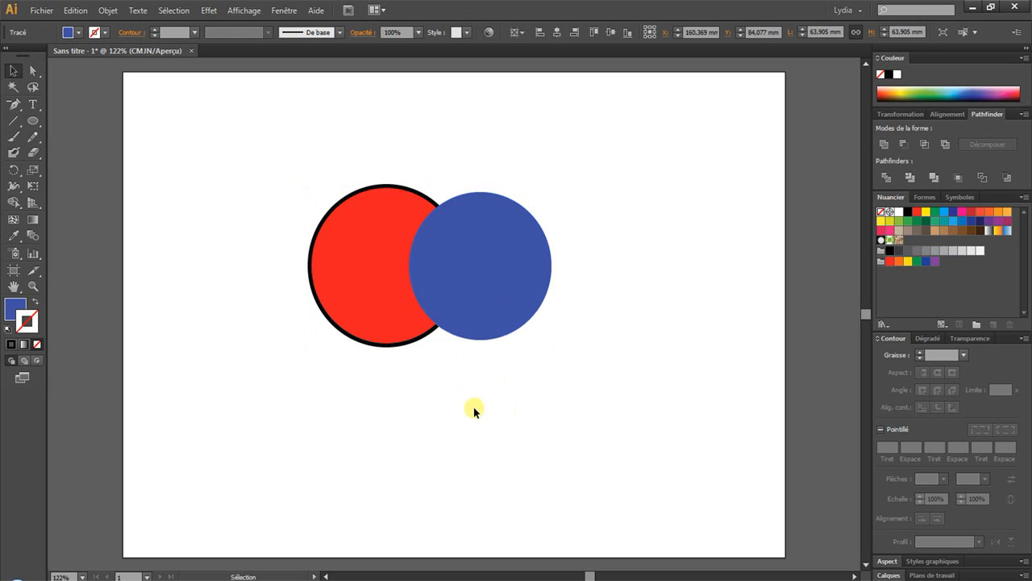
{"action": "left_click_drag", "start_coordinate": [357, 157], "coordinate": [536, 355]}
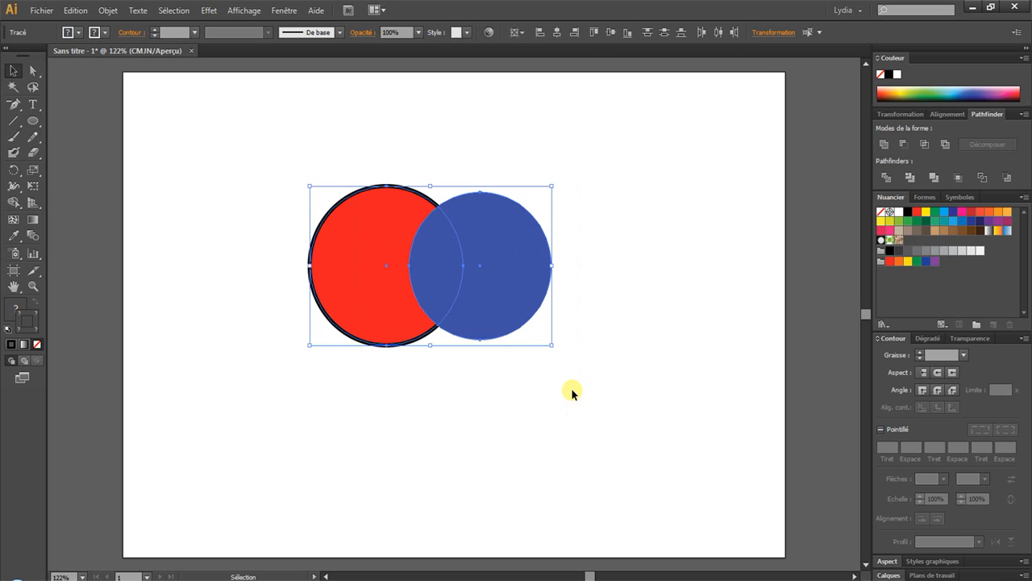
{"action": "left_click", "coordinate": [912, 179]}
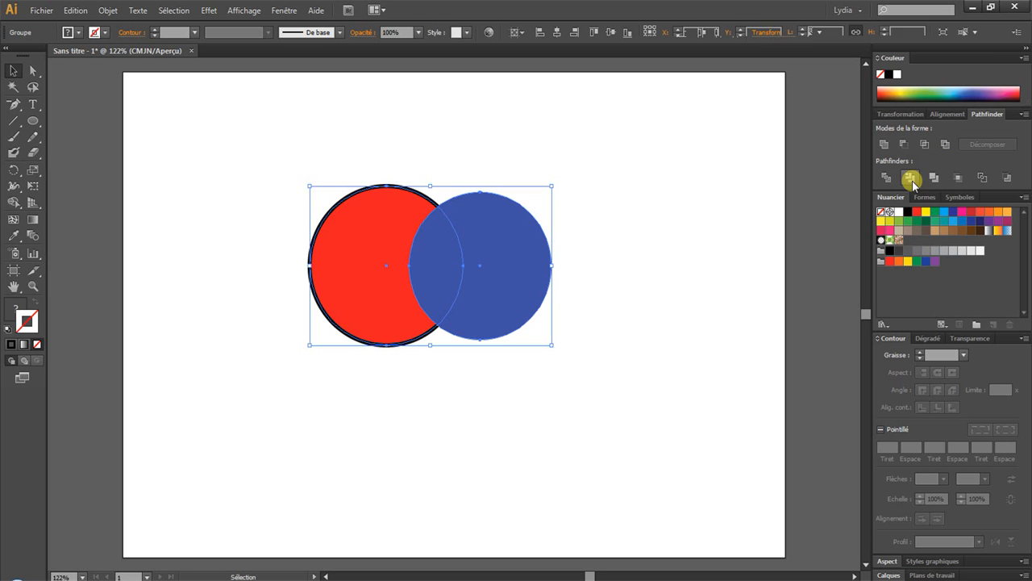
{"action": "left_click", "coordinate": [613, 304]}
{"action": "right_click", "coordinate": [484, 253]}
{"action": "left_click", "coordinate": [529, 334]}
{"action": "left_click", "coordinate": [613, 279]}
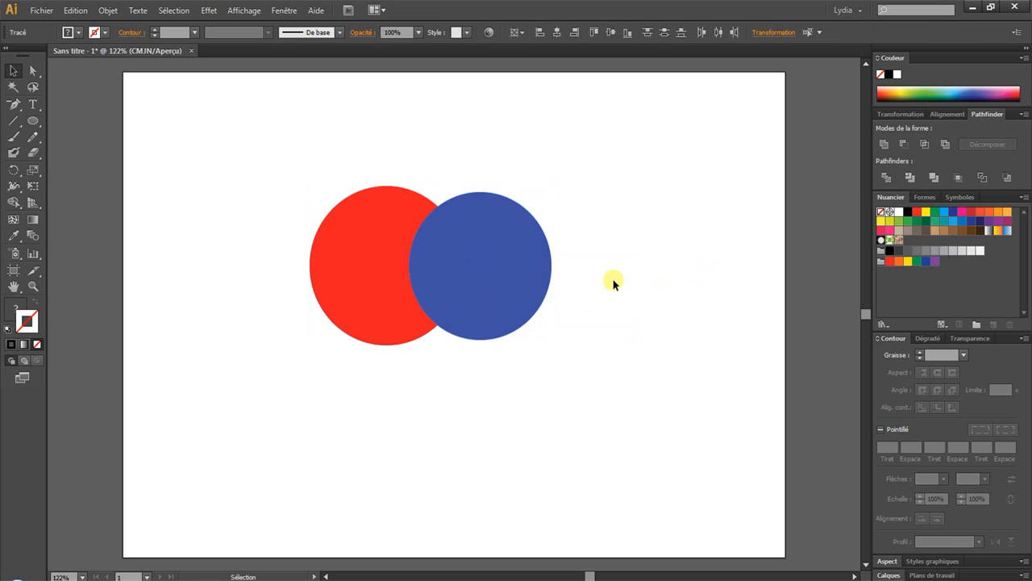
Select the blue circle and nudge it to the right, away from the trimmed red crescent
{"action": "left_click", "coordinate": [466, 262]}
{"action": "key", "text": "Right"}
{"action": "key", "text": "Right"}
{"action": "key", "text": "Right"}
{"action": "key", "text": "Right"}
{"action": "key", "text": "Right"}
{"action": "key", "text": "Right"}
{"action": "key", "text": "Right"}
{"action": "key", "text": "Right"}
{"action": "key", "text": "Right"}
{"action": "key", "text": "Right"}
{"action": "key", "text": "Right"}
{"action": "key", "text": "Right"}
{"action": "key", "text": "Right"}
{"action": "key", "text": "Right"}
{"action": "key", "text": "Right"}
{"action": "key", "text": "Right"}
{"action": "key", "text": "Right"}
{"action": "key", "text": "Right"}
{"action": "key", "text": "Right"}
{"action": "key", "text": "Right"}
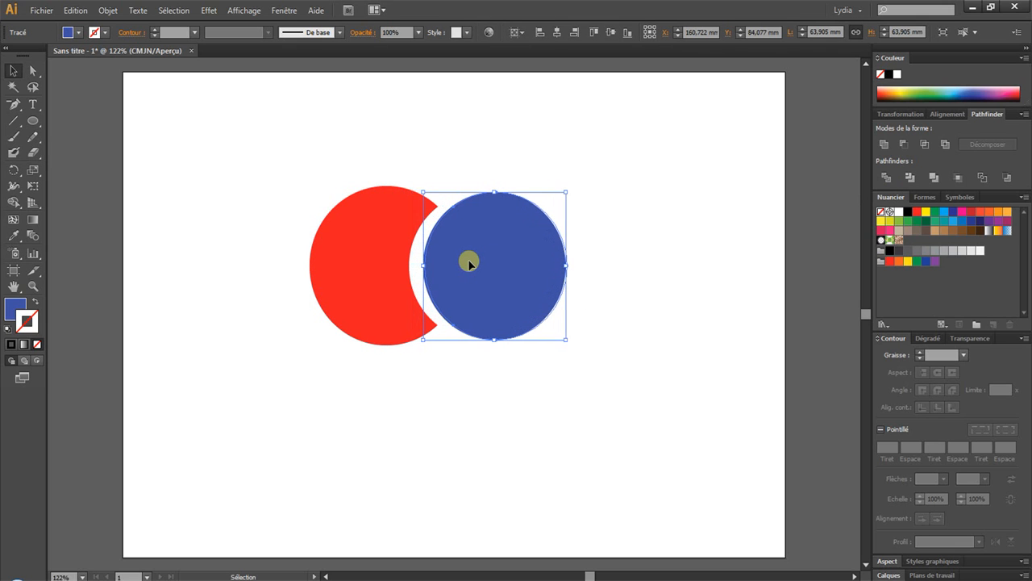
Undo the nudges of the blue circle, the ungrouping and the Trim operation
{"action": "key", "text": "a"}
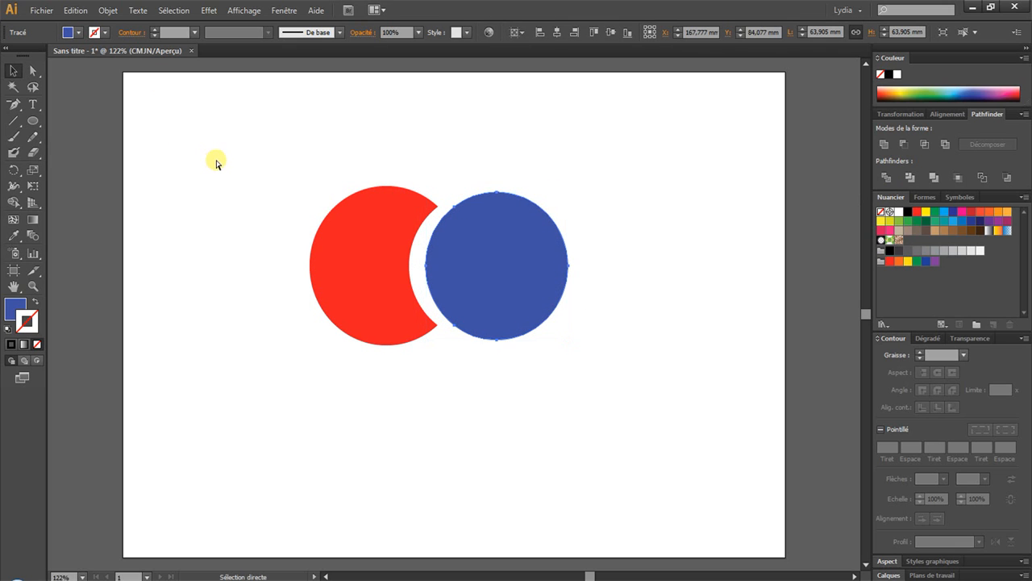
{"action": "key", "text": "Left"}
{"action": "key", "text": "Left"}
{"action": "key", "text": "Left"}
{"action": "key", "text": "Left"}
{"action": "key", "text": "Left"}
{"action": "key", "text": "Left"}
{"action": "key", "text": "Left"}
{"action": "key", "text": "Left"}
{"action": "key", "text": "Left"}
{"action": "key", "text": "Left"}
{"action": "key", "text": "Left"}
{"action": "key", "text": "Left"}
{"action": "key", "text": "Left"}
{"action": "key", "text": "Left"}
{"action": "key", "text": "Left"}
{"action": "key", "text": "Left"}
{"action": "key", "text": "Left"}
{"action": "key", "text": "Left"}
{"action": "key", "text": "Left"}
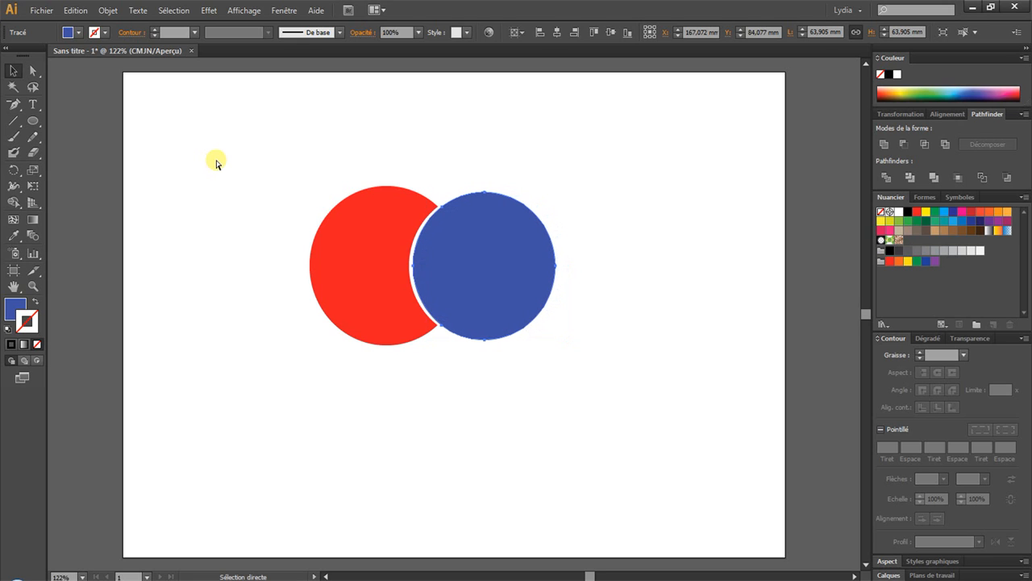
{"action": "left_click", "coordinate": [216, 162]}
{"action": "key", "text": "ctrl+a"}
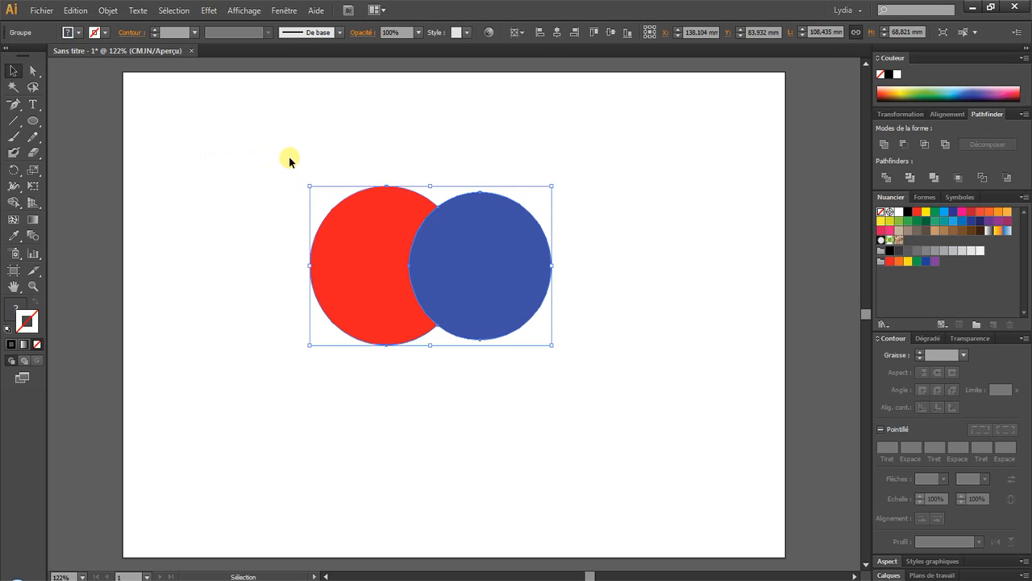
{"action": "left_click", "coordinate": [330, 166]}
{"action": "key", "text": "v"}
Select both the red and blue circles and apply the Pathfinder Merge operation
{"action": "left_click", "coordinate": [419, 237]}
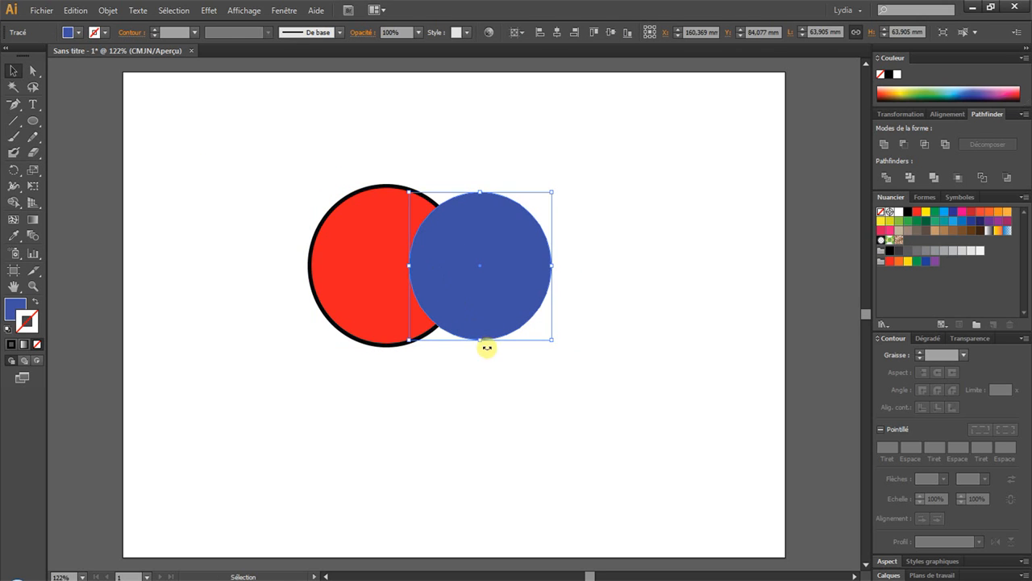
{"action": "left_click_drag", "start_coordinate": [564, 385], "coordinate": [322, 171]}
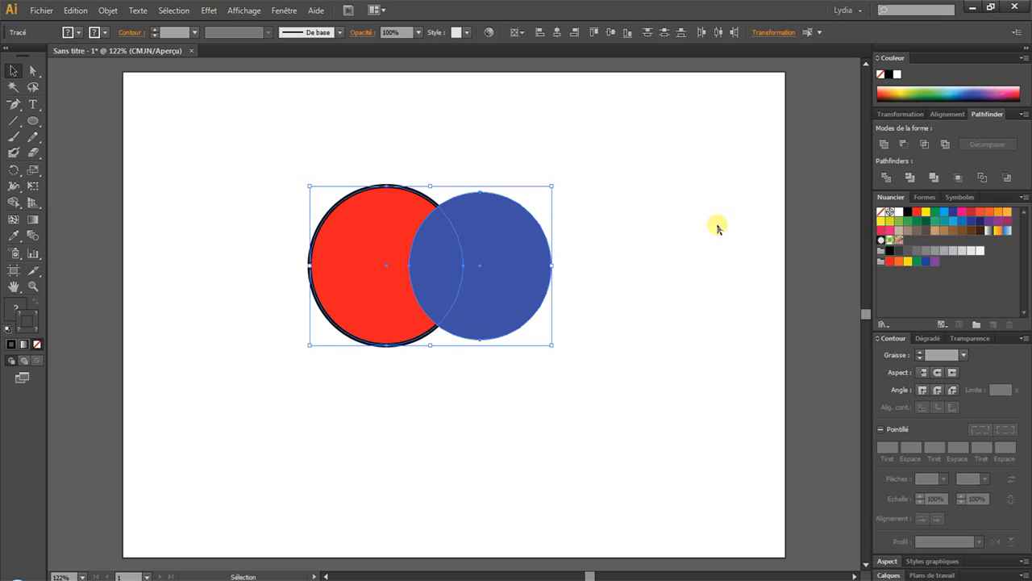
{"action": "left_click", "coordinate": [932, 177]}
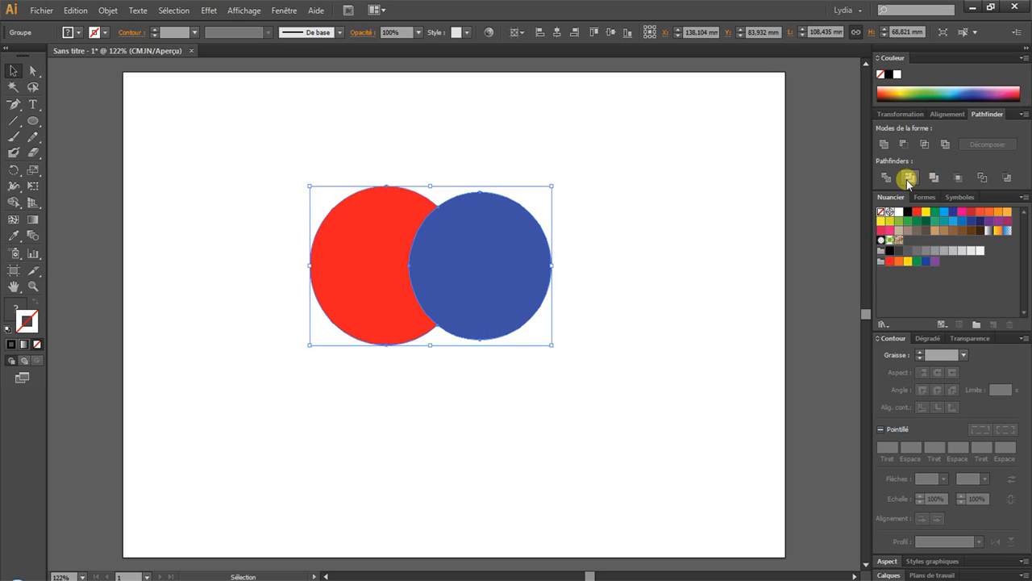
Undo the merge of the red and blue circles and clear the selection
{"action": "left_click", "coordinate": [75, 11]}
{"action": "left_click", "coordinate": [89, 26]}
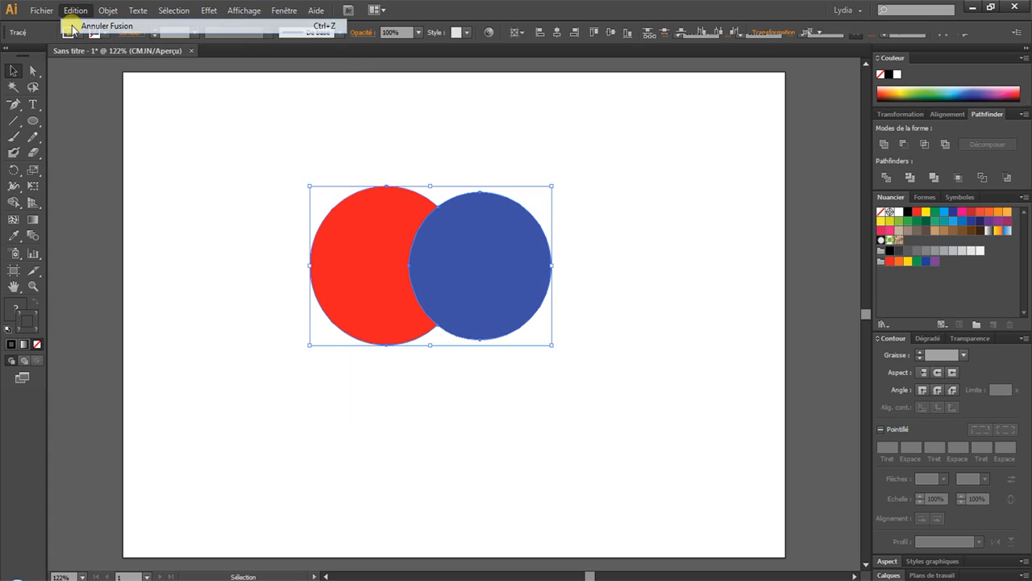
{"action": "left_click", "coordinate": [303, 324]}
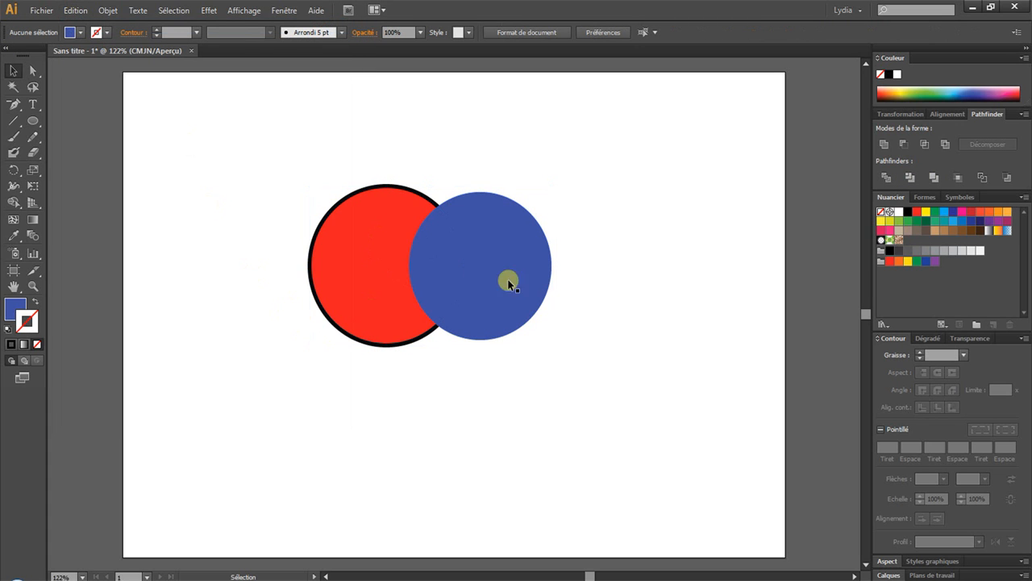
Give the blue circle the red circle's fill and outline with the Eyedropper tool
{"action": "left_click", "coordinate": [458, 258]}
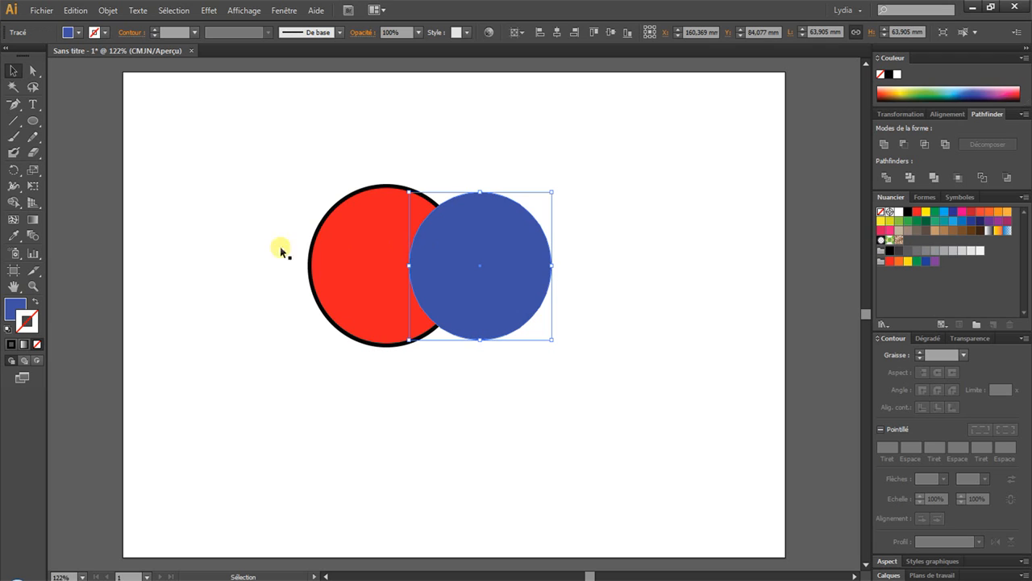
{"action": "left_click", "coordinate": [14, 235]}
{"action": "left_click", "coordinate": [352, 290]}
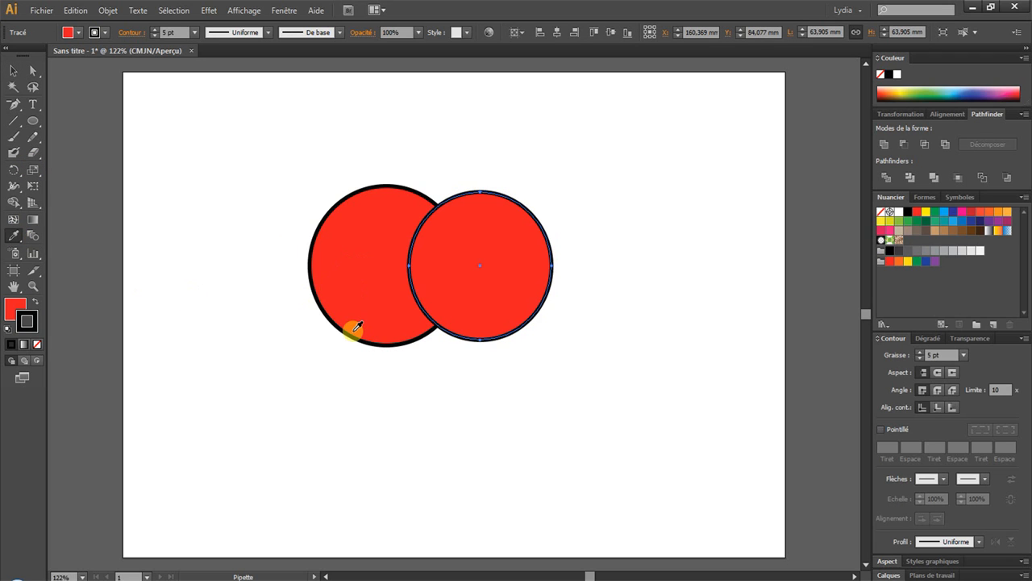
Select both same-coloured red circles, merge them with the Pathfinder and deselect the result
{"action": "left_click", "coordinate": [13, 71]}
{"action": "left_click_drag", "start_coordinate": [277, 143], "coordinate": [588, 367]}
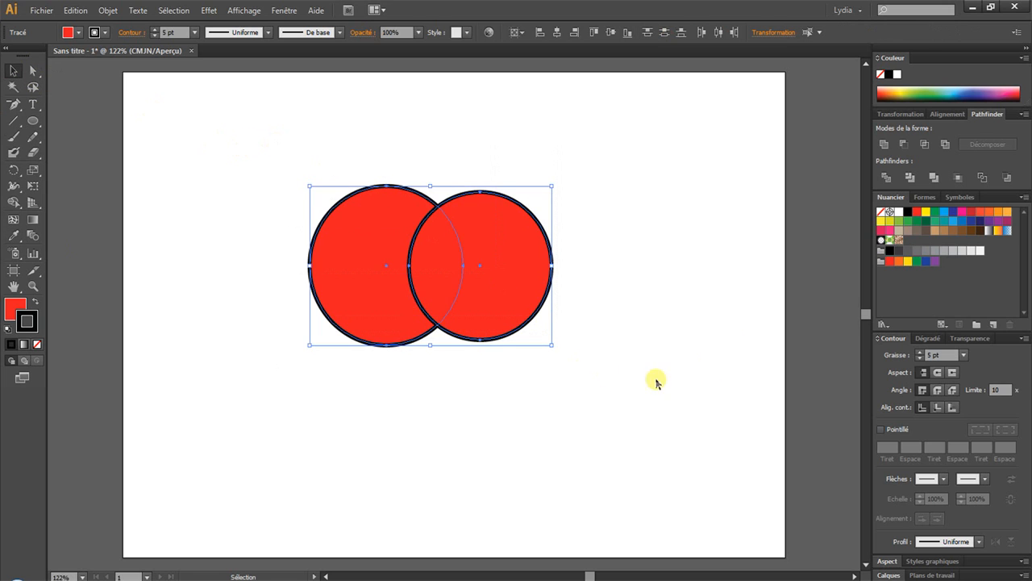
{"action": "left_click", "coordinate": [934, 179]}
{"action": "left_click", "coordinate": [554, 296]}
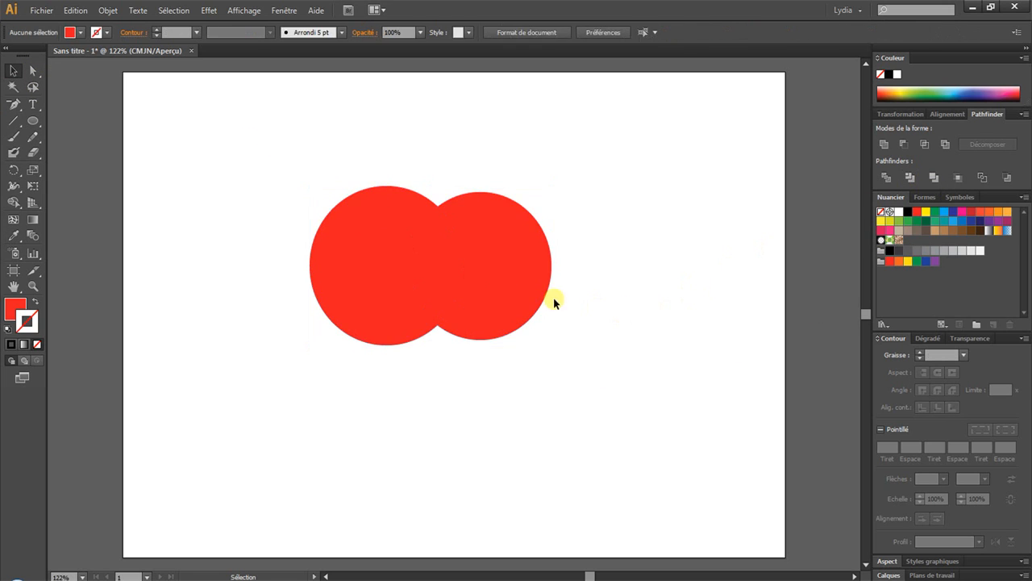
Select the merged red shape and move it around to check whether it is one single piece
{"action": "left_click", "coordinate": [452, 273]}
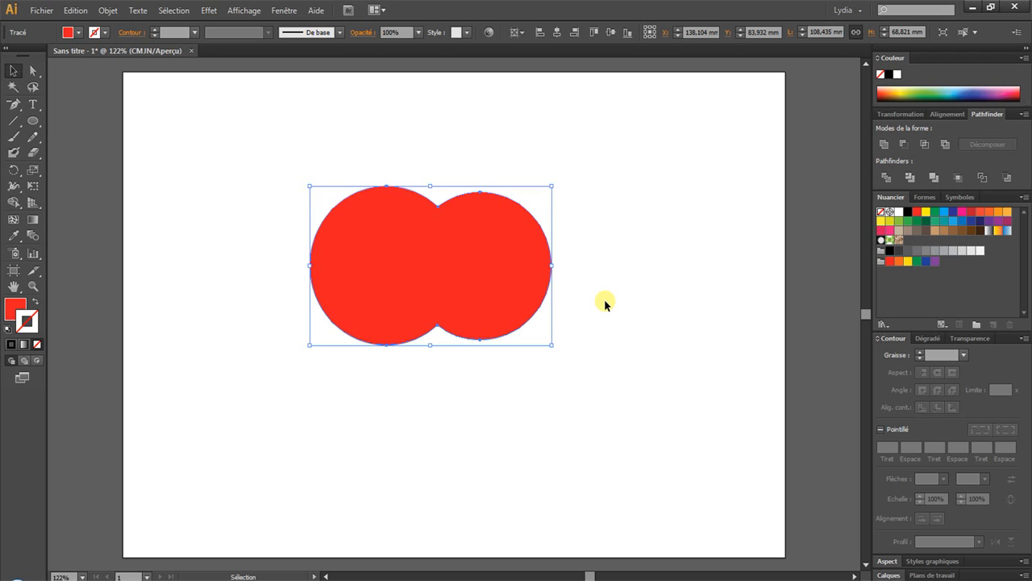
{"action": "right_click", "coordinate": [368, 256]}
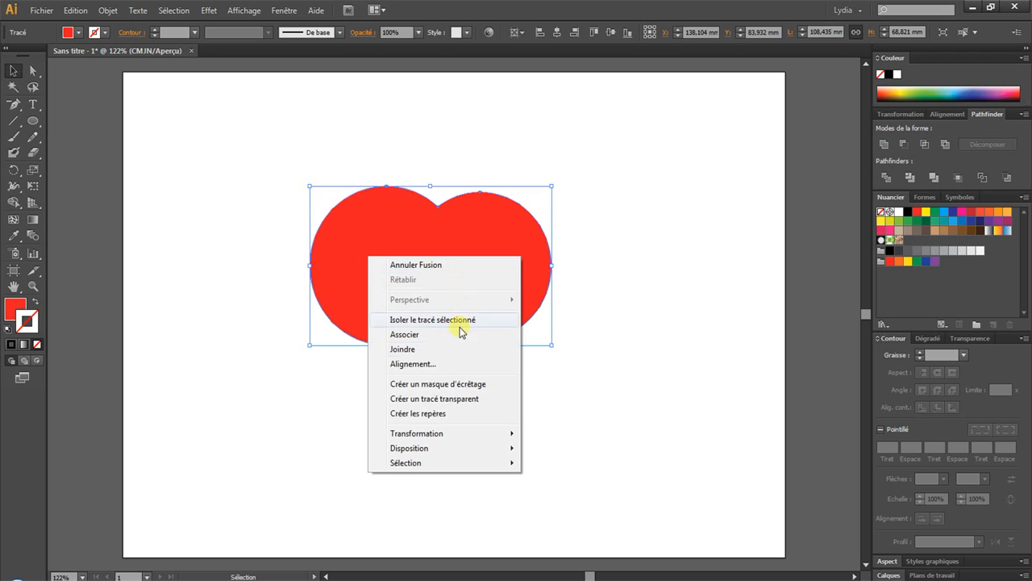
{"action": "left_click", "coordinate": [478, 266]}
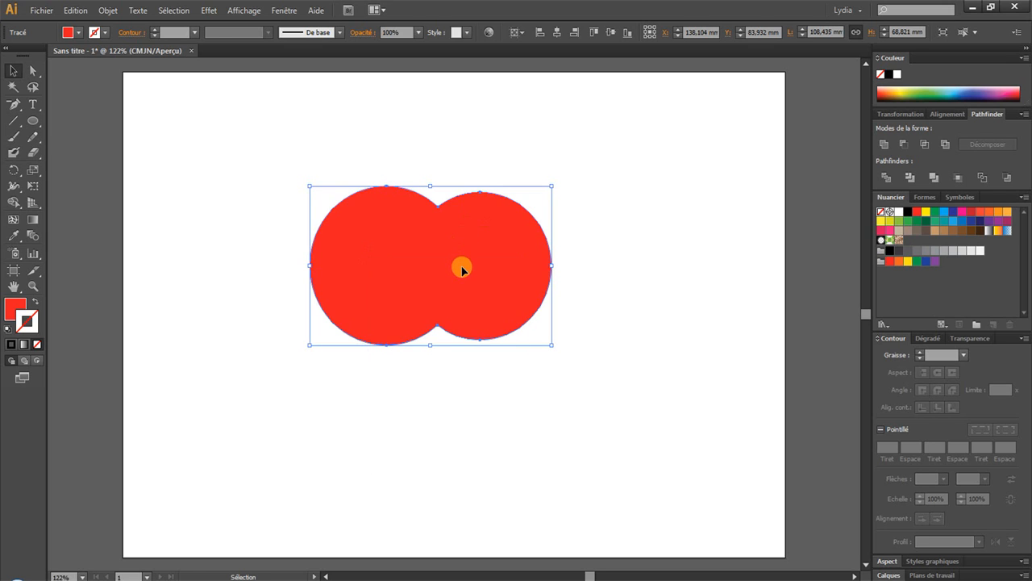
{"action": "left_click_drag", "start_coordinate": [461, 270], "coordinate": [436, 275]}
{"action": "left_click_drag", "start_coordinate": [475, 275], "coordinate": [497, 268]}
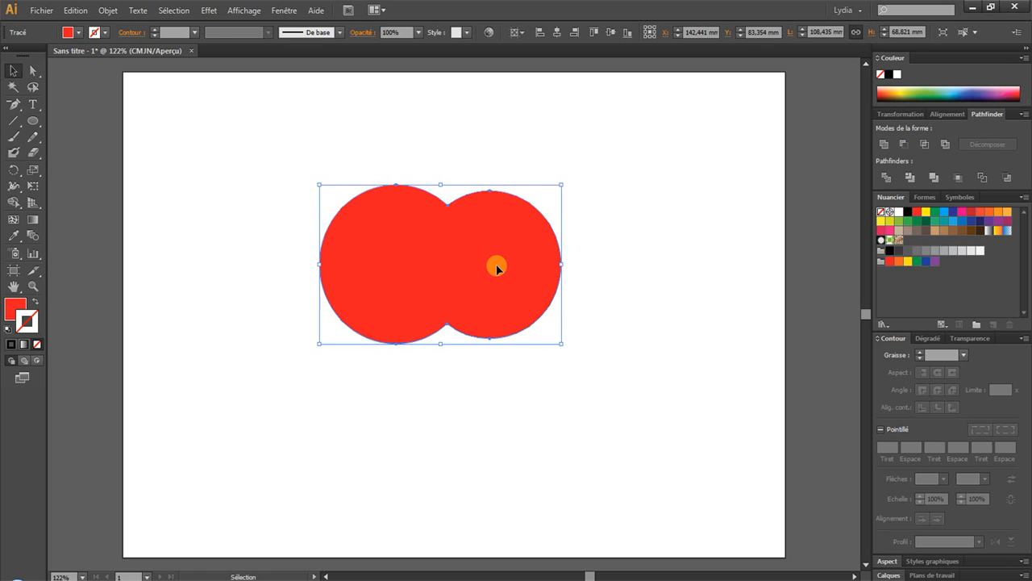
Undo the moves of the merged shape, the merge and the blue circle's recolouring
{"action": "left_click", "coordinate": [73, 10]}
{"action": "left_click", "coordinate": [78, 12]}
{"action": "key", "text": "ctrl+z"}
{"action": "key", "text": "ctrl+z"}
{"action": "key", "text": "ctrl+z"}
{"action": "key", "text": "ctrl+z"}
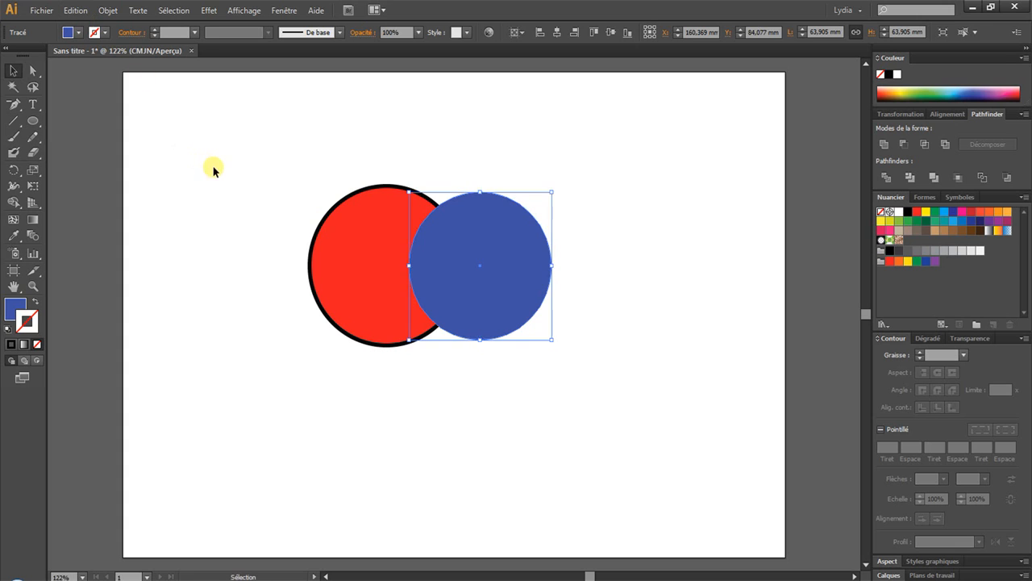
Select the red circle and the restored blue circle together and merge them with the Pathfinder
{"action": "left_click_drag", "start_coordinate": [542, 177], "coordinate": [332, 310]}
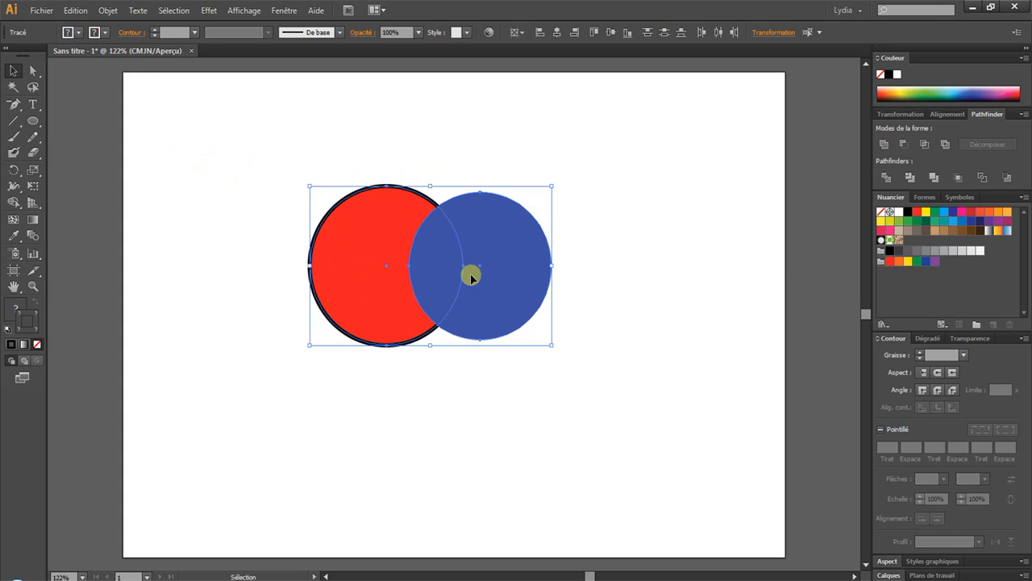
{"action": "left_click", "coordinate": [935, 179]}
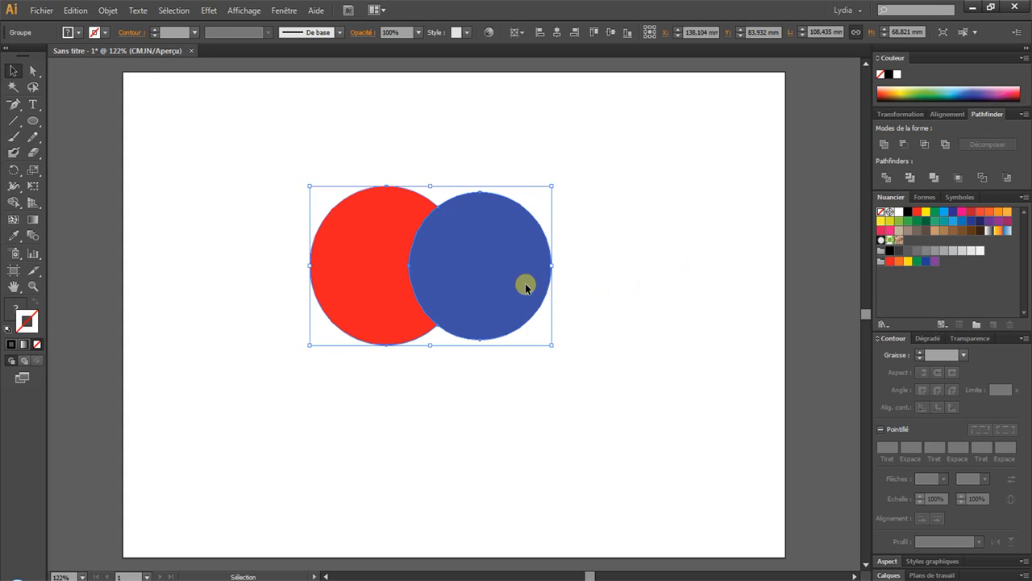
Ungroup the merged pieces and move the blue circle to the right, away from the red crescent
{"action": "right_click", "coordinate": [526, 283]}
{"action": "mouse_move", "coordinate": [580, 387]}
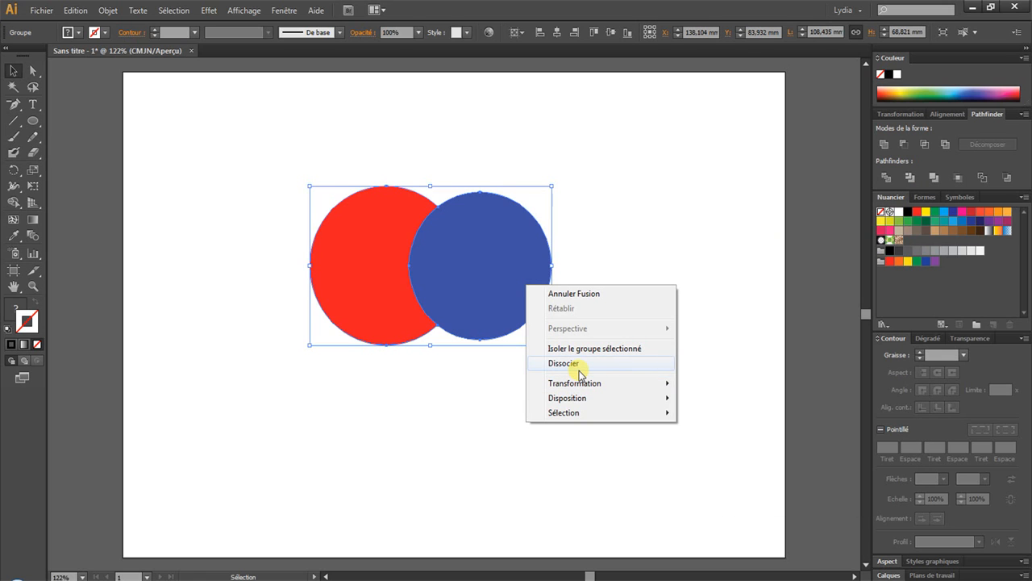
{"action": "left_click", "coordinate": [579, 367]}
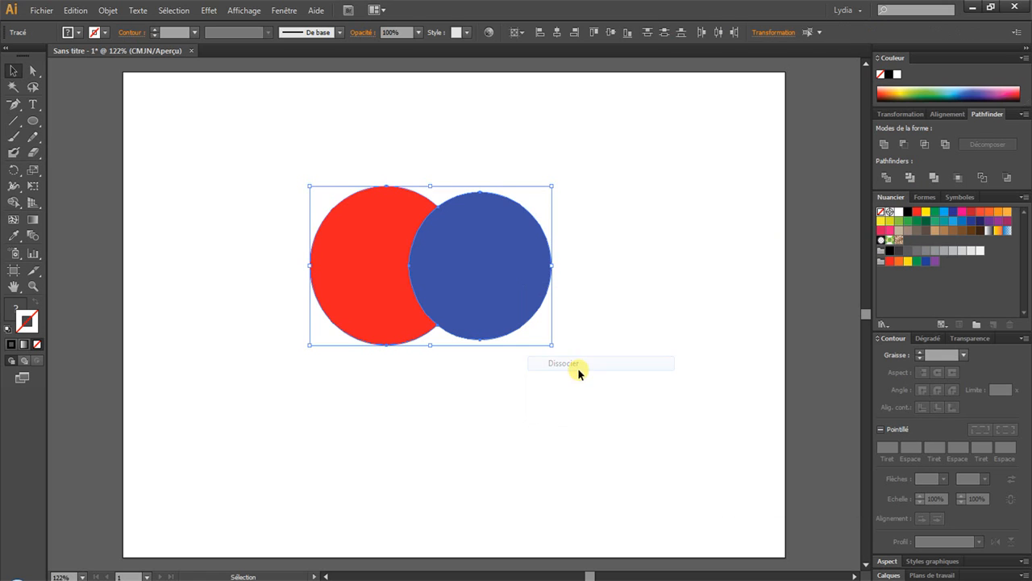
{"action": "left_click", "coordinate": [577, 367]}
{"action": "left_click_drag", "start_coordinate": [521, 277], "coordinate": [573, 276]}
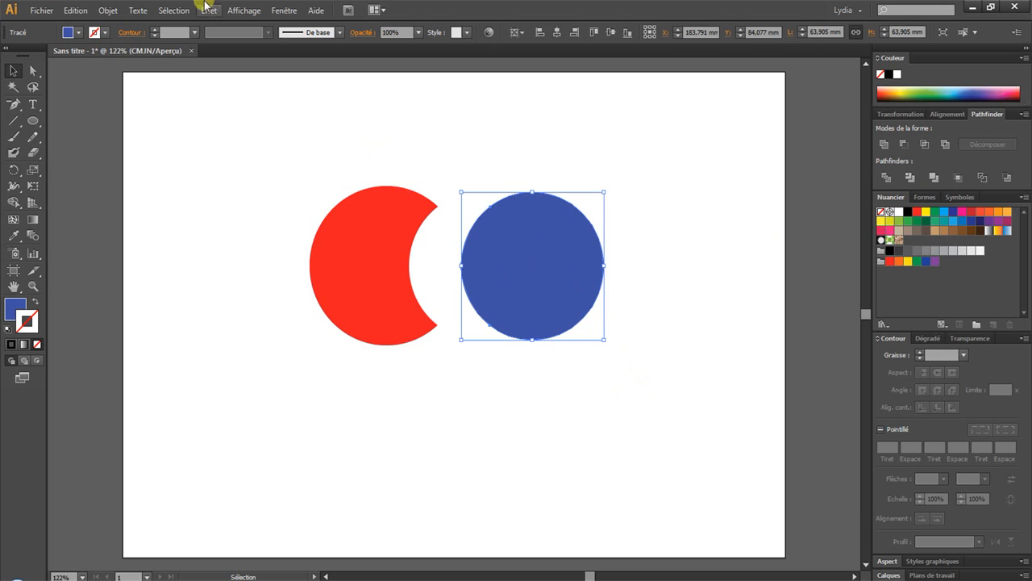
Undo the blue circle's move, the ungrouping and the merge of the two circles
{"action": "key", "text": "ctrl+z"}
{"action": "key", "text": "ctrl+z"}
{"action": "key", "text": "ctrl+z"}
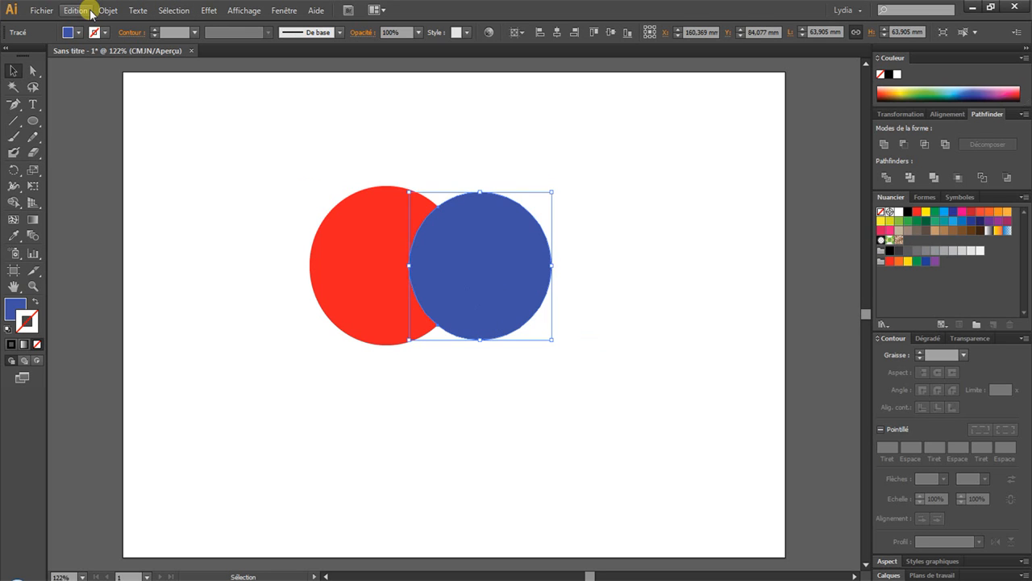
Select both overlapping circles and apply the Pathfinder Crop operation
{"action": "left_click", "coordinate": [335, 102]}
{"action": "left_click", "coordinate": [508, 327]}
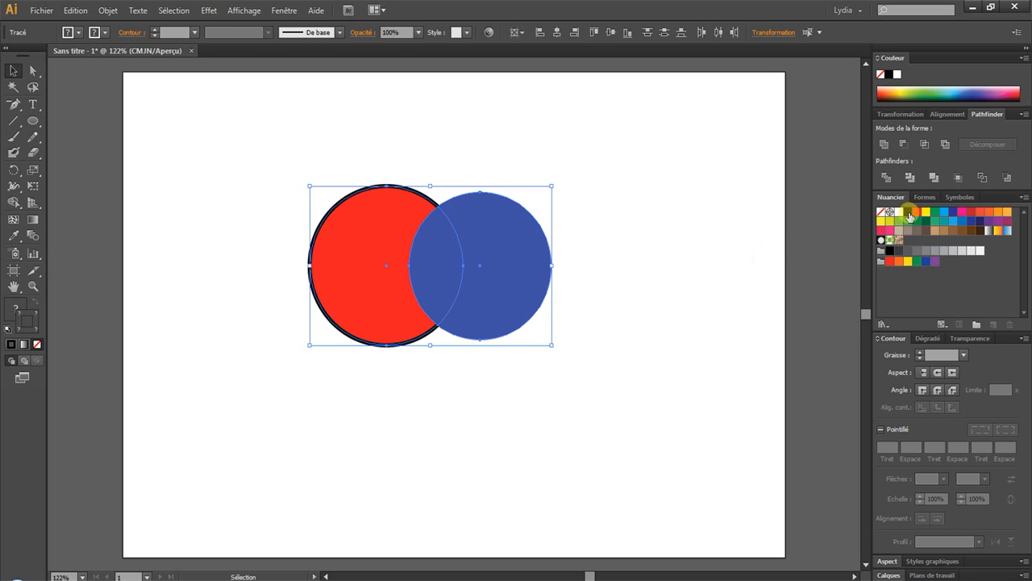
{"action": "left_click", "coordinate": [958, 179]}
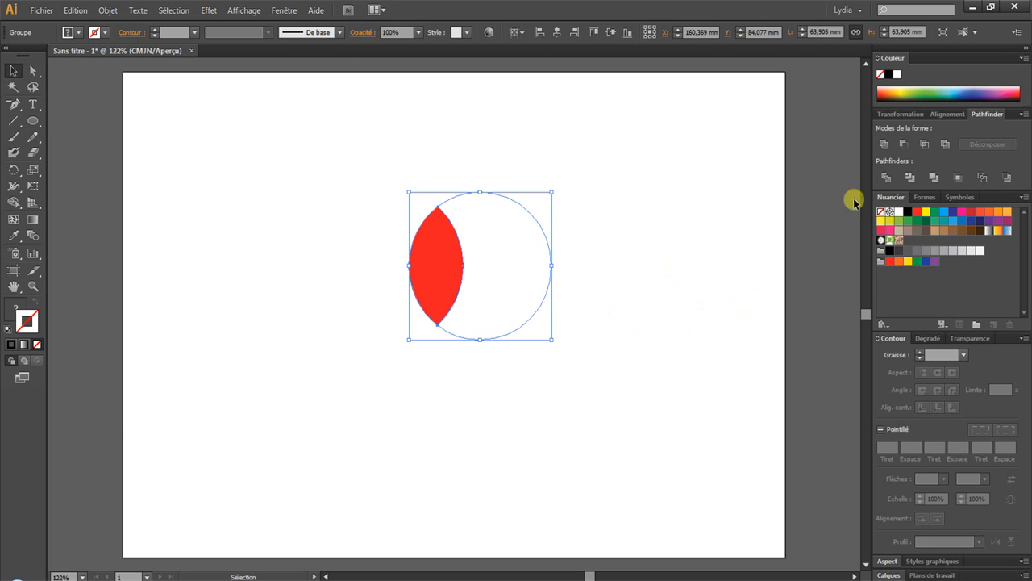
Undo the crop and apply Crop to the two circles once more
{"action": "left_click", "coordinate": [75, 10]}
{"action": "left_click", "coordinate": [105, 26]}
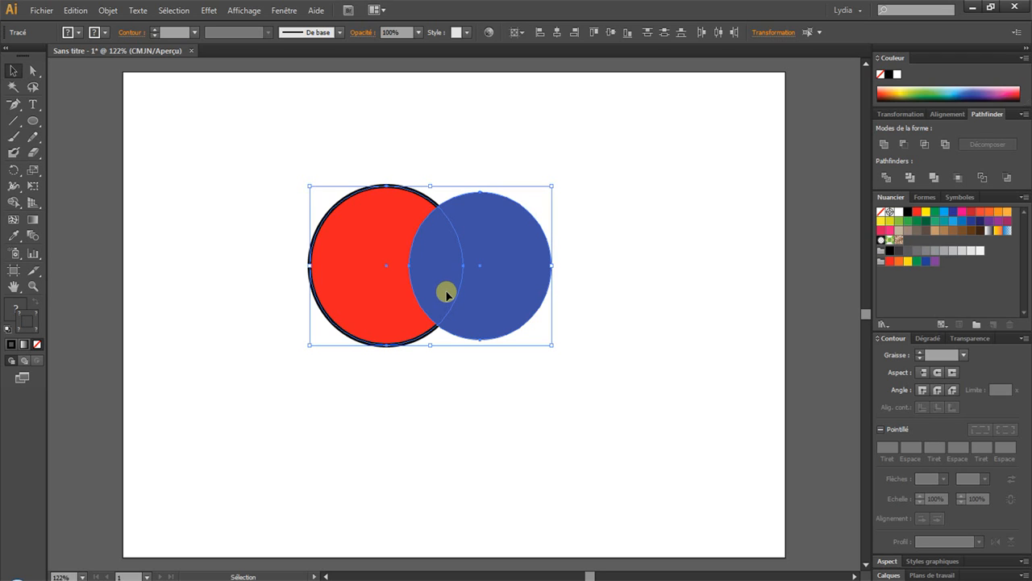
{"action": "left_click", "coordinate": [958, 177]}
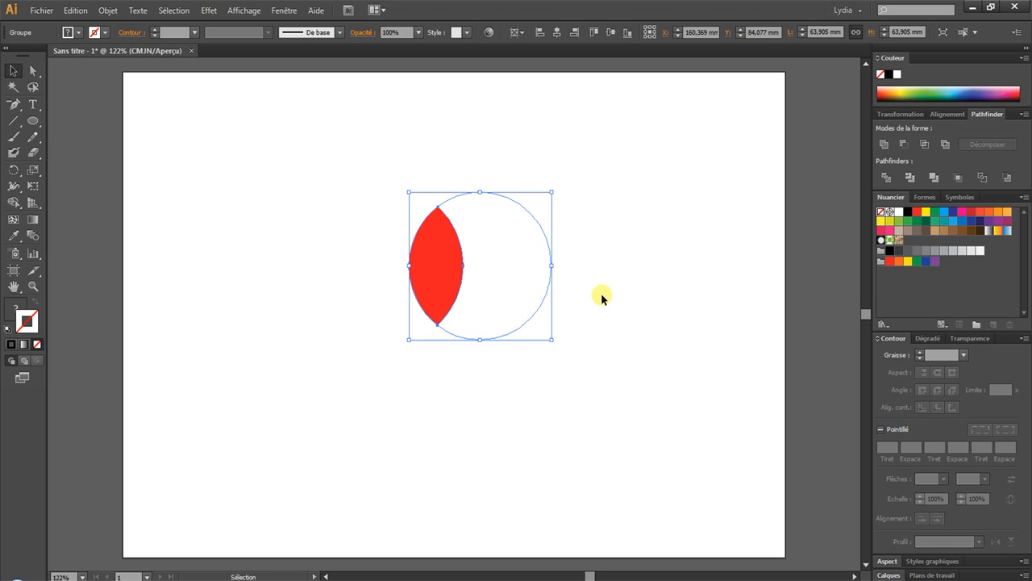
Undo the repeated crop, apply the Pathfinder Outline operation to both circles and deselect them
{"action": "left_click", "coordinate": [75, 10]}
{"action": "left_click", "coordinate": [81, 22]}
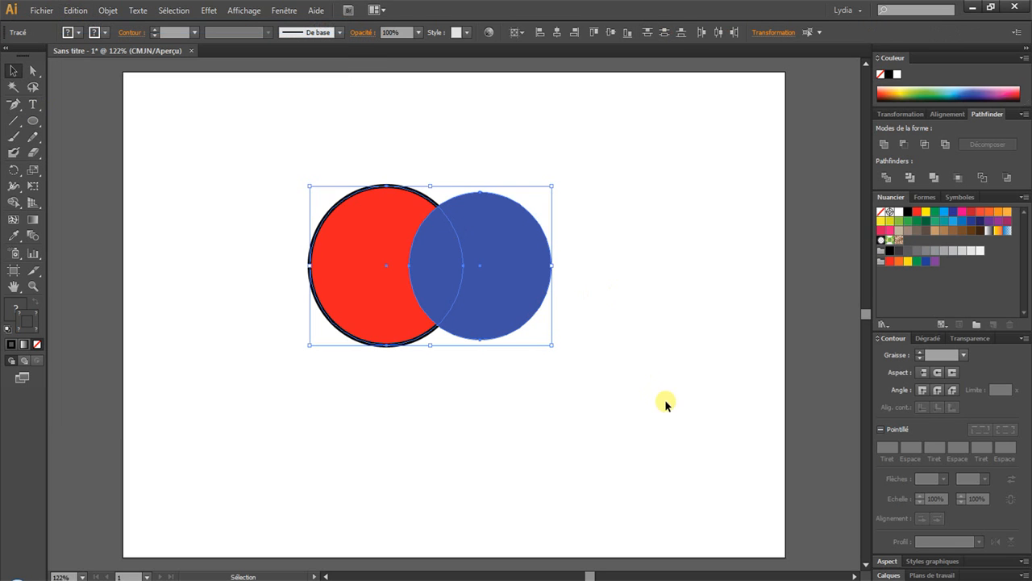
{"action": "left_click", "coordinate": [987, 182]}
{"action": "left_click", "coordinate": [654, 221]}
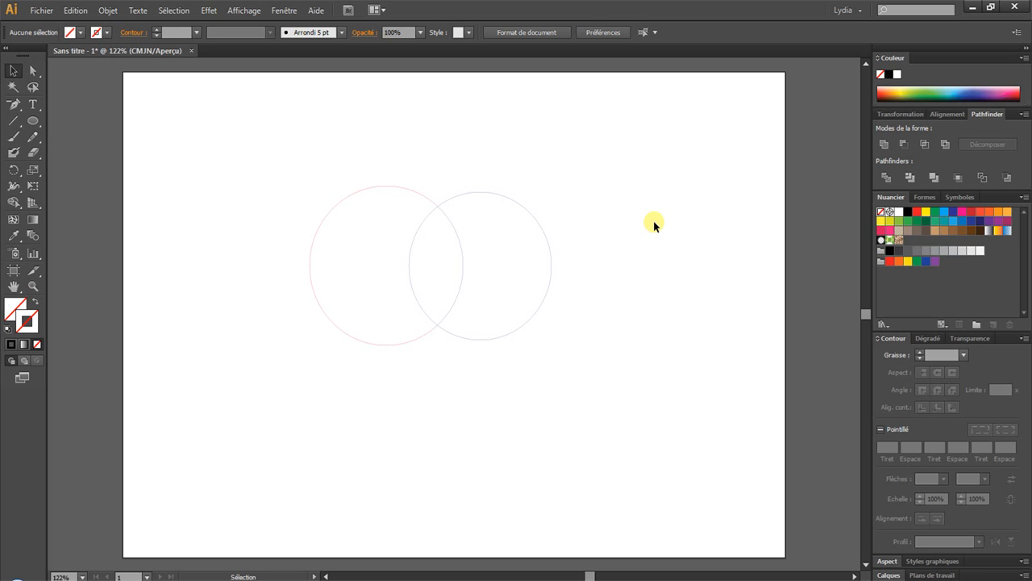
Undo the Pathfinder Outline operation, reapply it to both circles and deselect them to examine the outline colours up close
{"action": "left_click", "coordinate": [75, 10]}
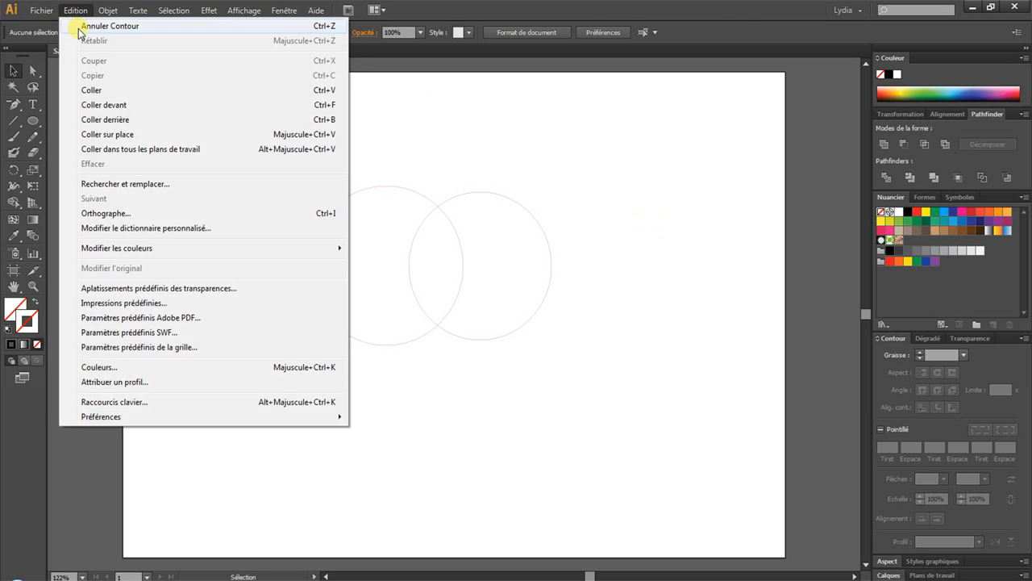
{"action": "left_click", "coordinate": [81, 24]}
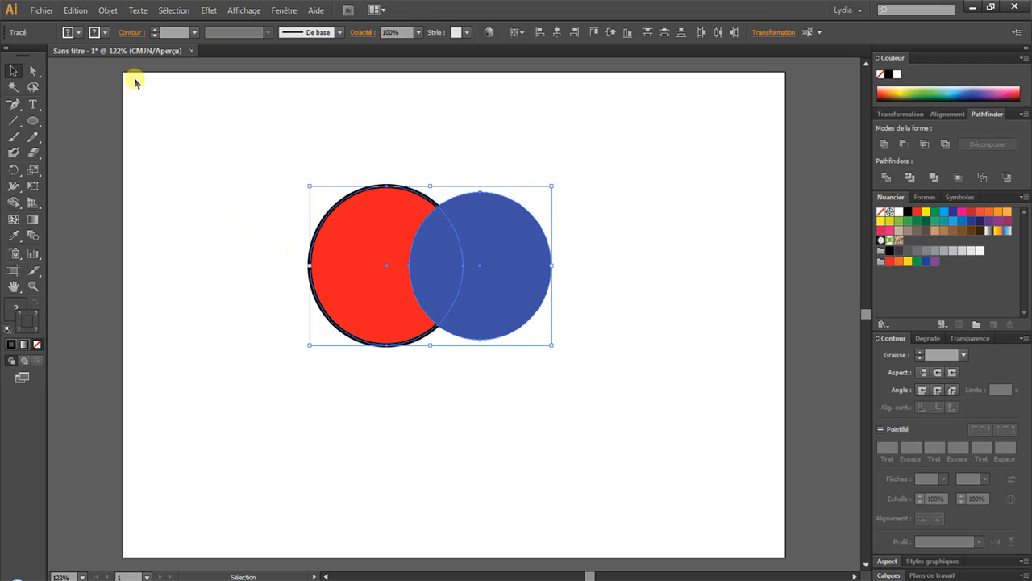
{"action": "left_click", "coordinate": [976, 179]}
{"action": "left_click", "coordinate": [627, 240]}
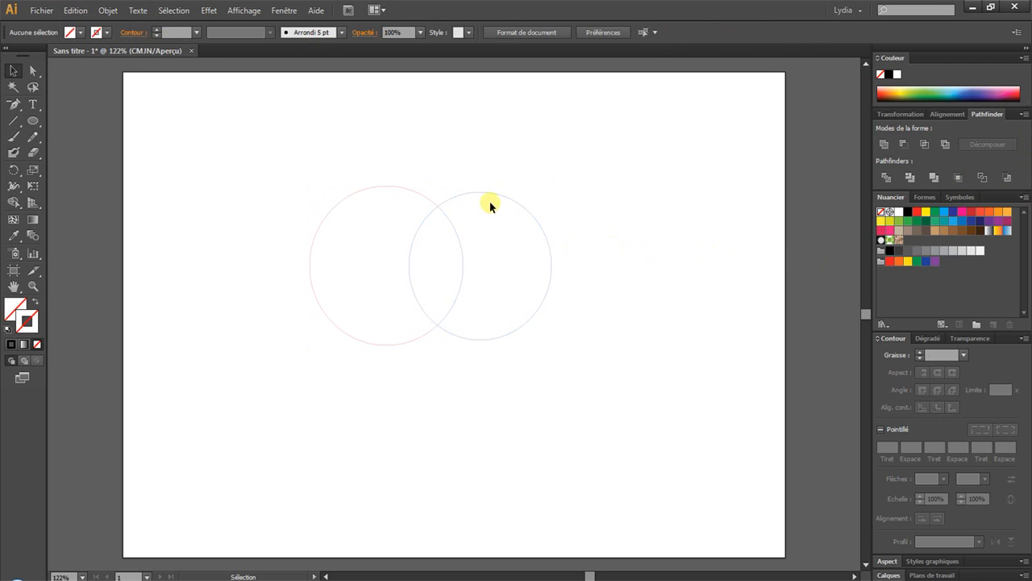
{"action": "left_click", "coordinate": [33, 284]}
{"action": "left_click_drag", "start_coordinate": [279, 157], "coordinate": [600, 385]}
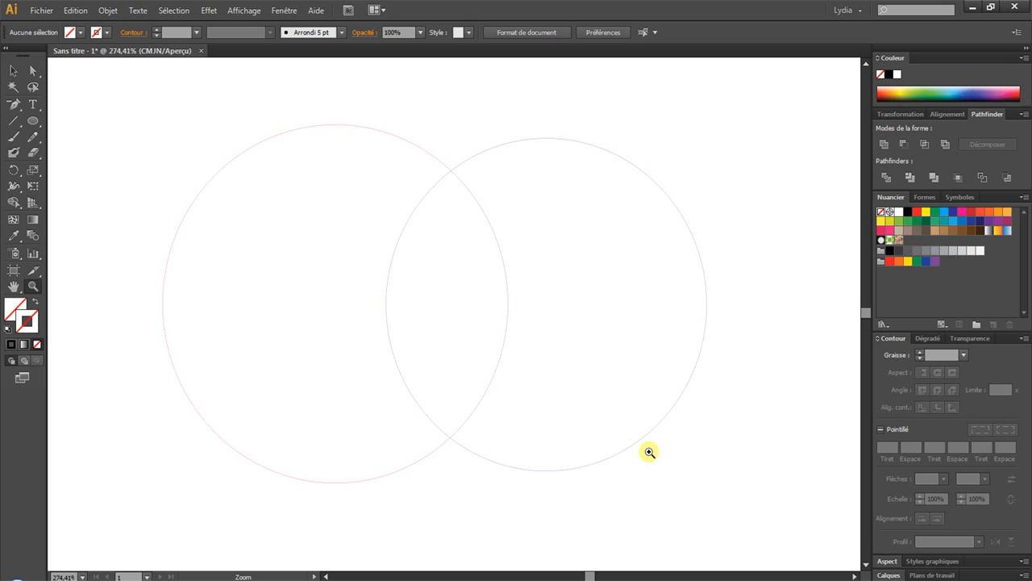
Undo the repeated outline, select both overlapping circles and apply the Pathfinder Minus Back operation
{"action": "left_click", "coordinate": [75, 11]}
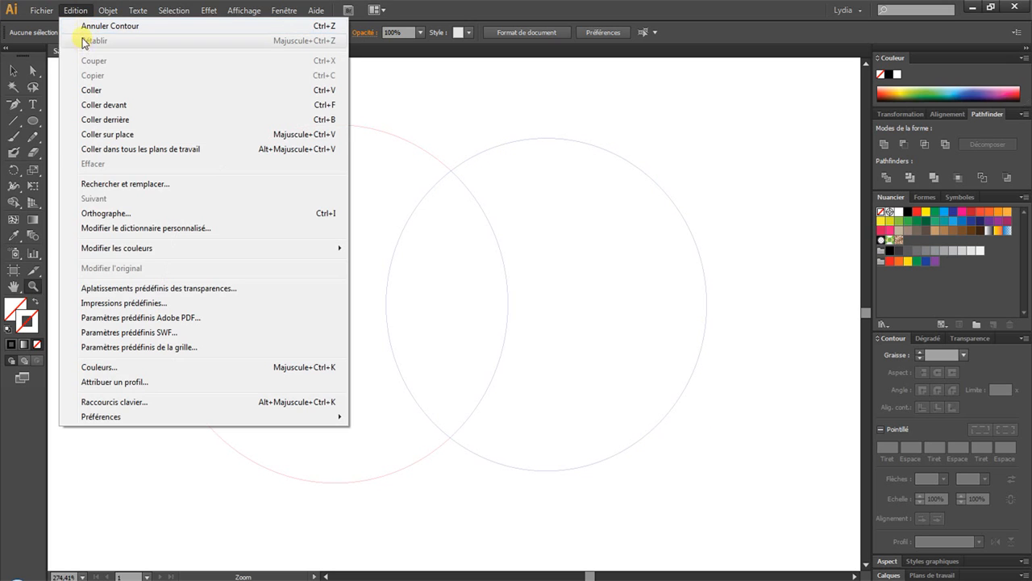
{"action": "left_click", "coordinate": [89, 26]}
{"action": "left_click", "coordinate": [14, 71]}
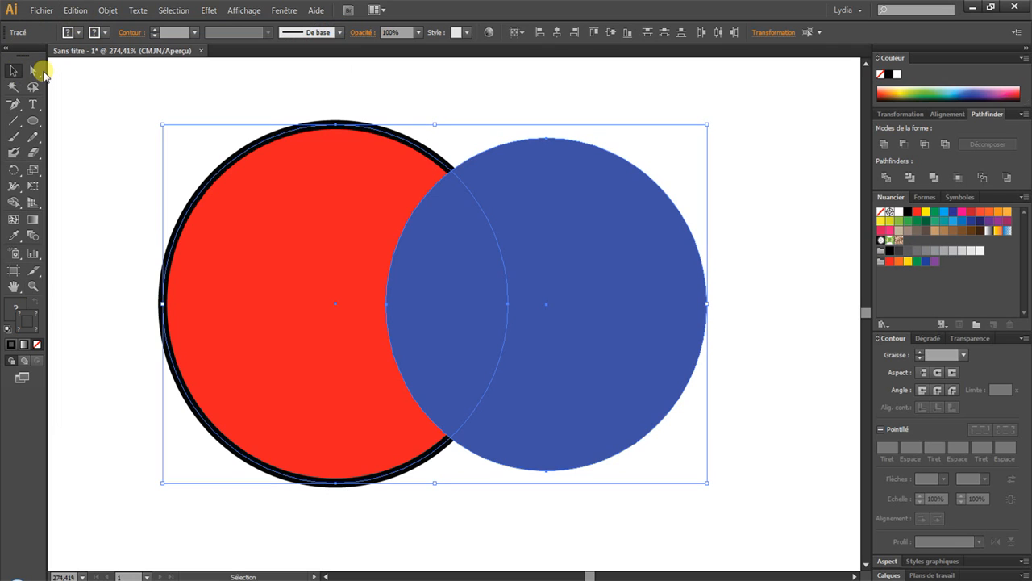
{"action": "left_click_drag", "start_coordinate": [103, 70], "coordinate": [436, 226]}
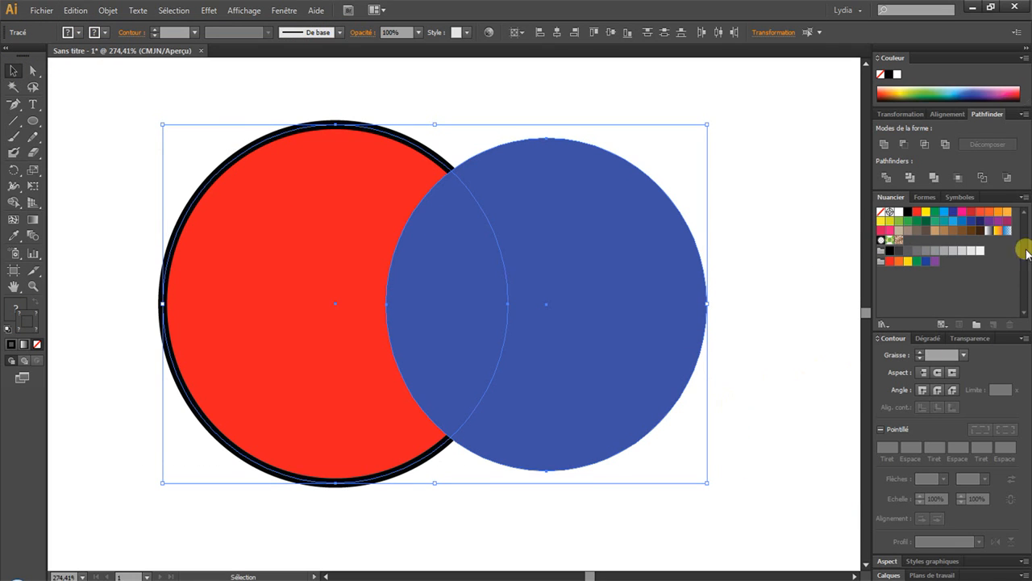
{"action": "left_click", "coordinate": [1008, 178]}
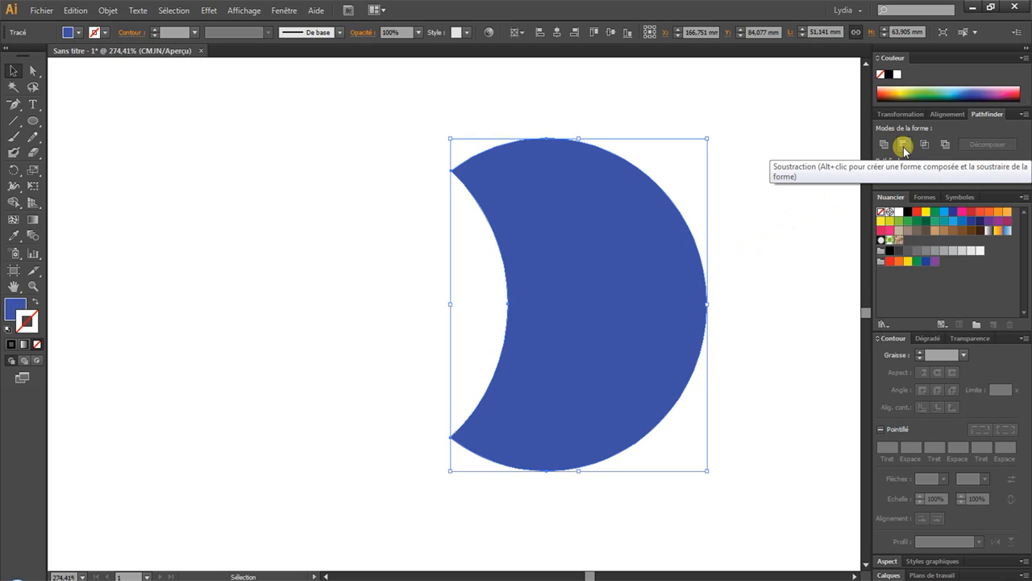
{"action": "left_click", "coordinate": [769, 249]}
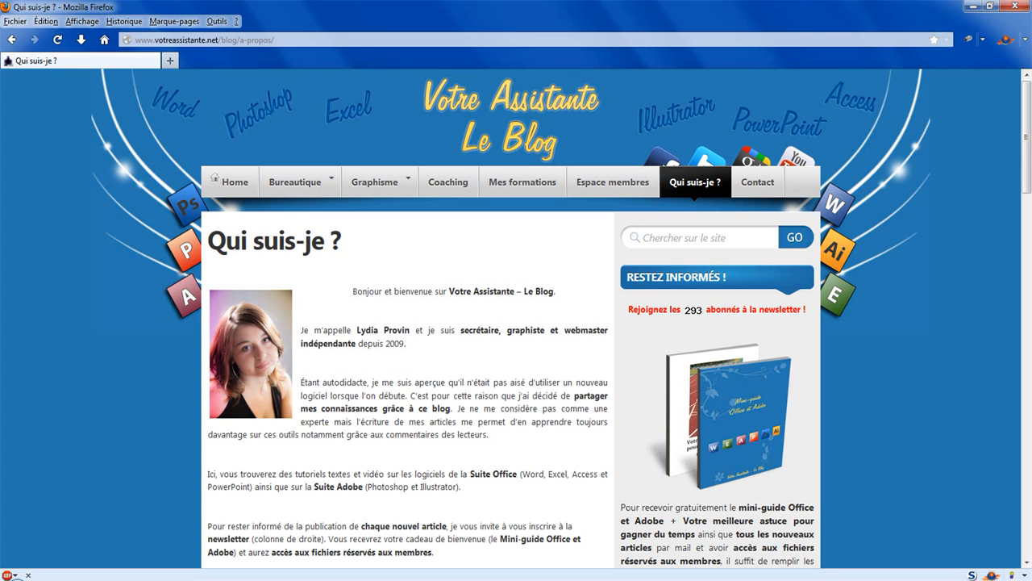
In Firefox, find the newsletter sign-up form on the blog's "Qui suis-je ?" page and go through its first-name, e-mail and subscription controls
{"action": "scroll", "coordinate": [607, 324], "scroll_direction": "down", "scroll_amount": 6}
{"action": "left_click", "coordinate": [655, 305]}
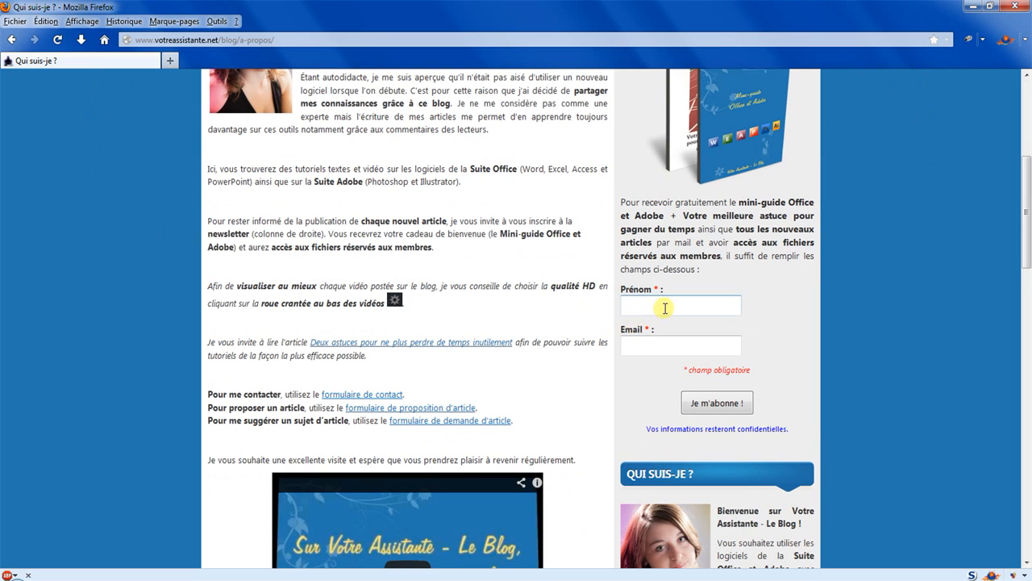
{"action": "left_click", "coordinate": [667, 342]}
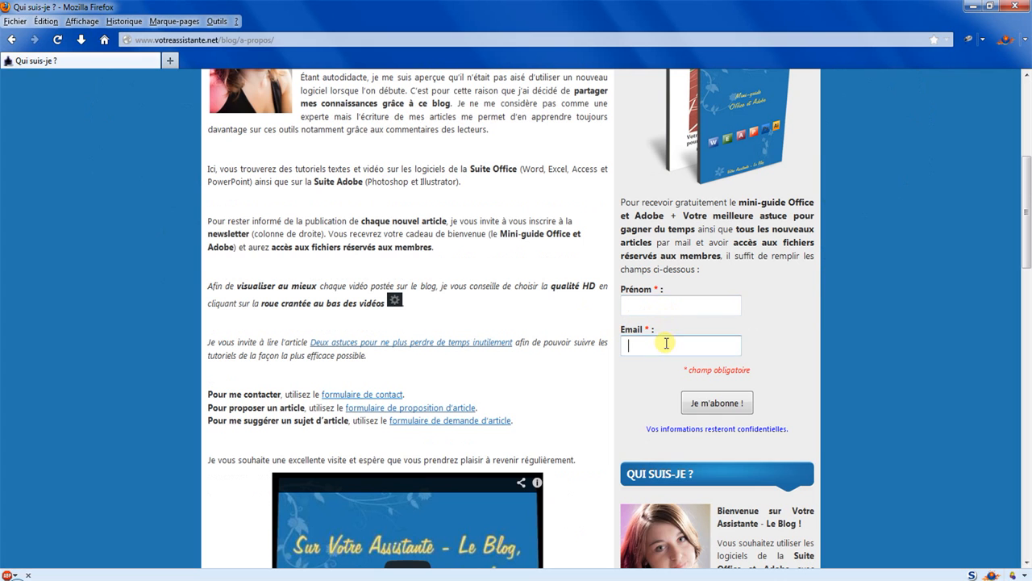
{"action": "left_click", "coordinate": [717, 403]}
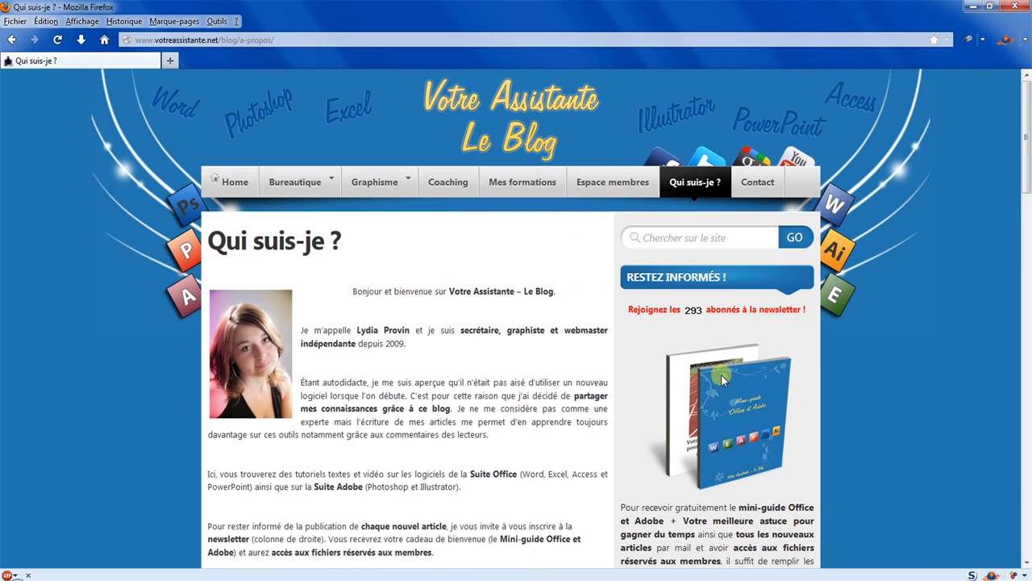